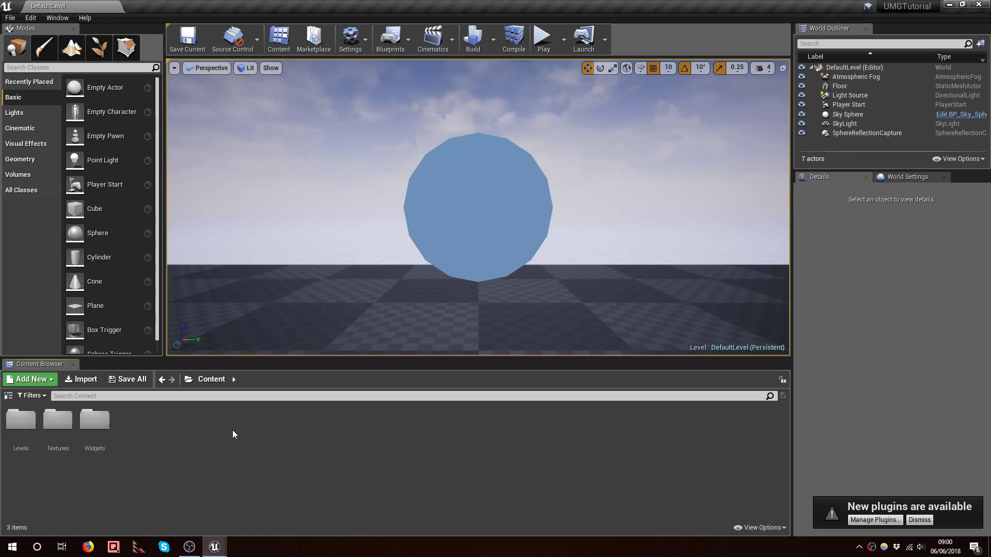
# In Content > Widgets, add a new Widget Blueprint named ComplexButton
pyautogui.doubleClick(96, 421)
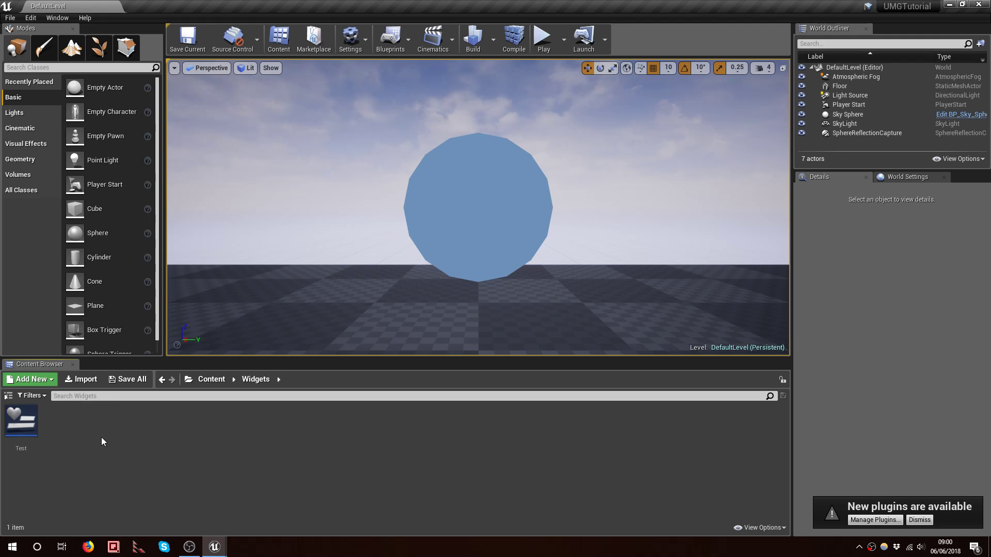
pyautogui.rightClick(101, 438)
pyautogui.moveTo(138, 431)
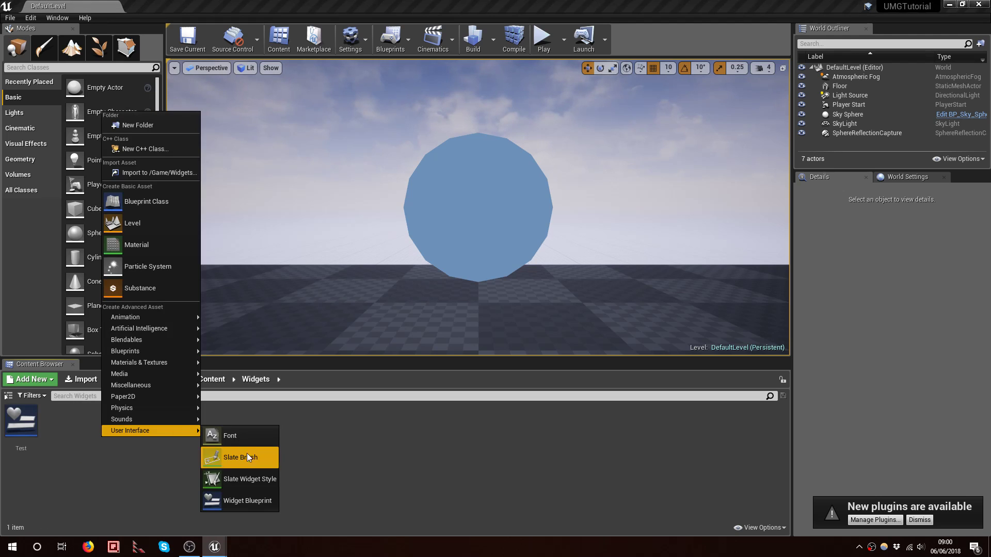
pyautogui.click(241, 501)
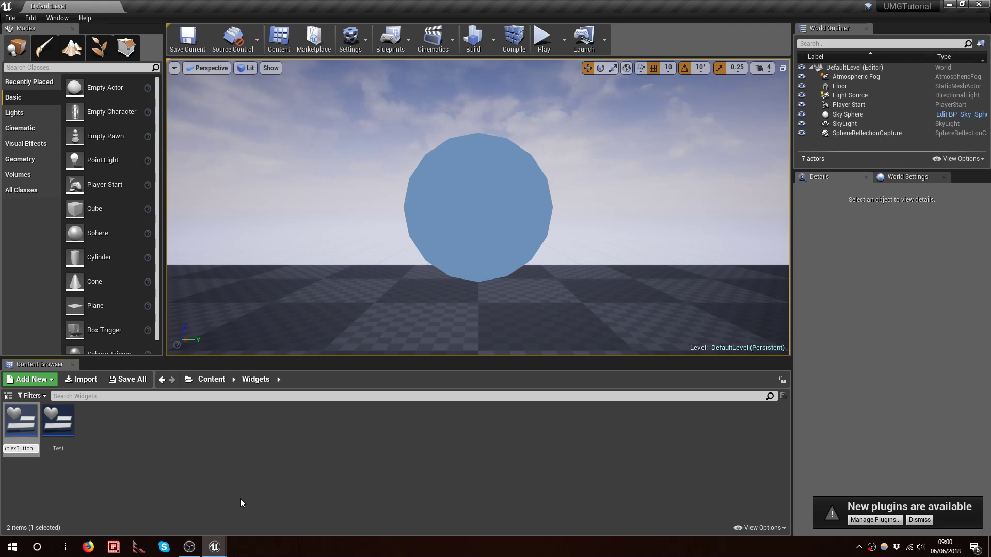
pyautogui.press('Return')
pyautogui.press('Return')
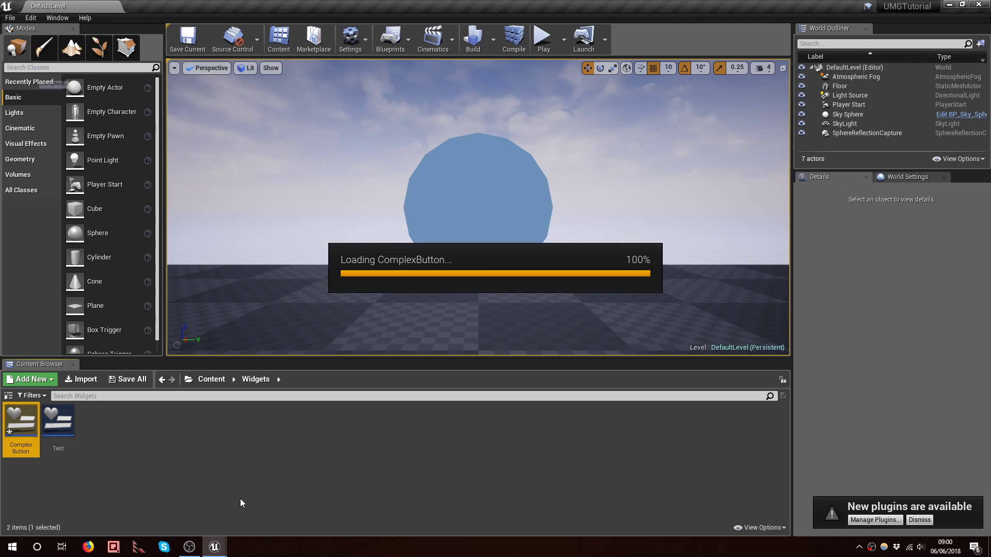
pyautogui.click(226, 349)
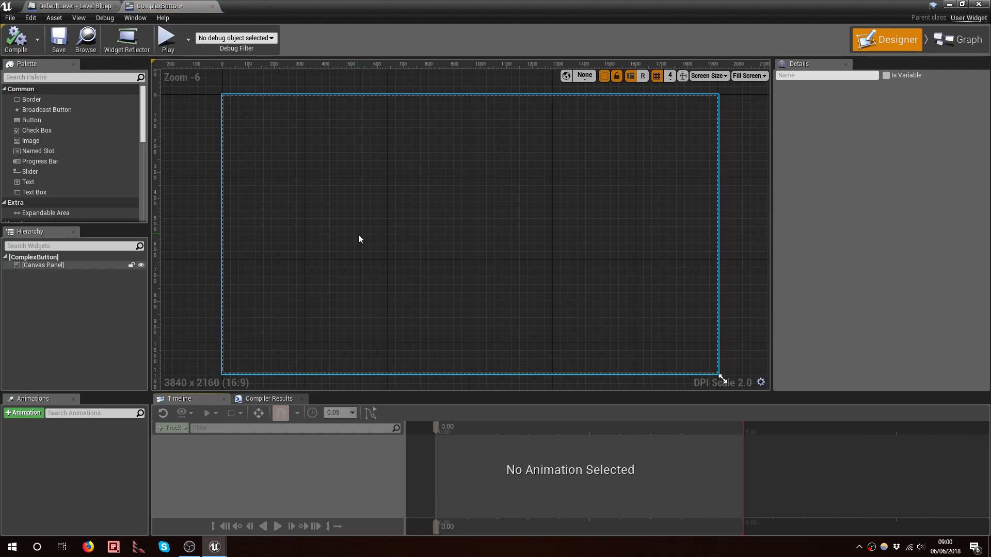
pyautogui.scroll(-3, 367, 236)
pyautogui.moveTo(367, 236); pyautogui.dragTo(348, 217, button='right')
pyautogui.click(243, 184)
pyautogui.moveTo(243, 184); pyautogui.dragTo(252, 203, button='right')
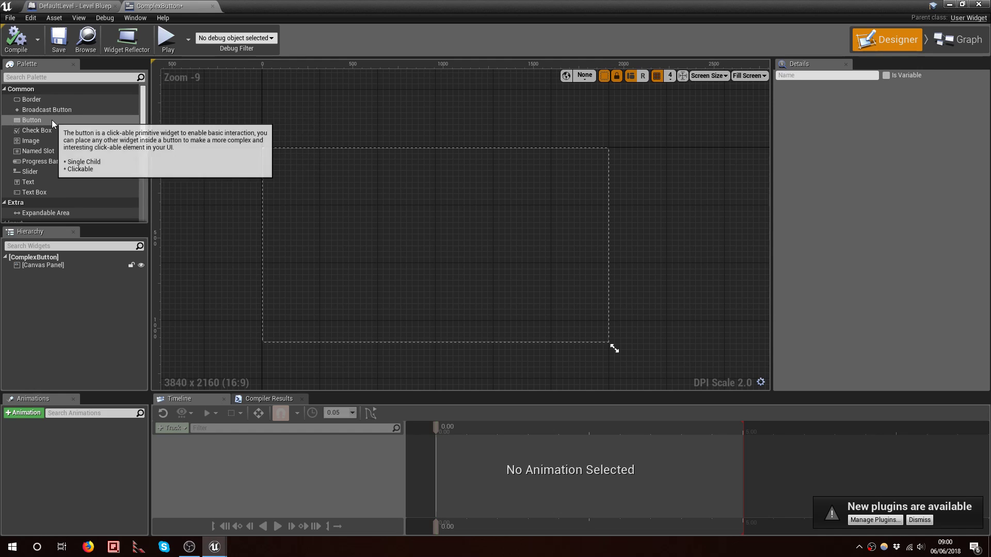
pyautogui.click(51, 120)
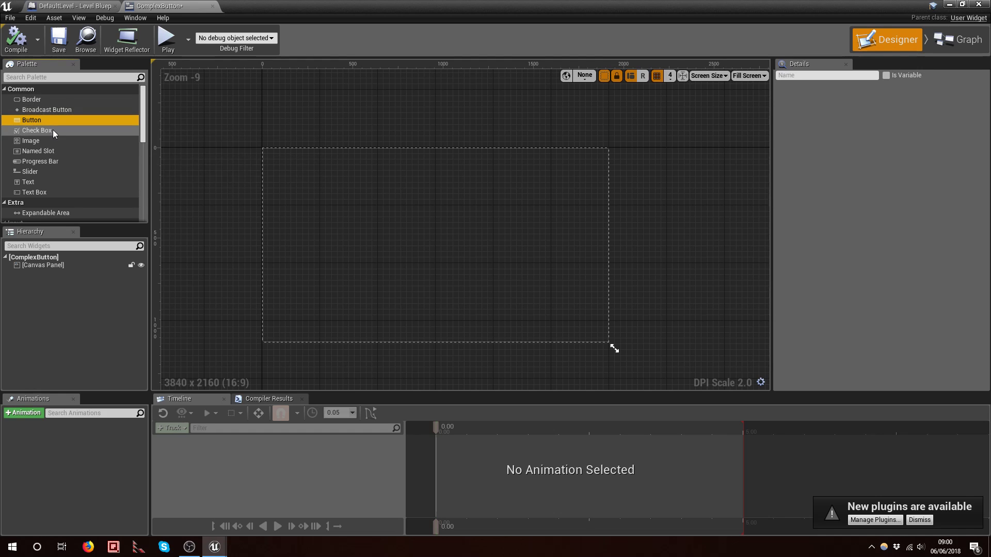
pyautogui.click(43, 111)
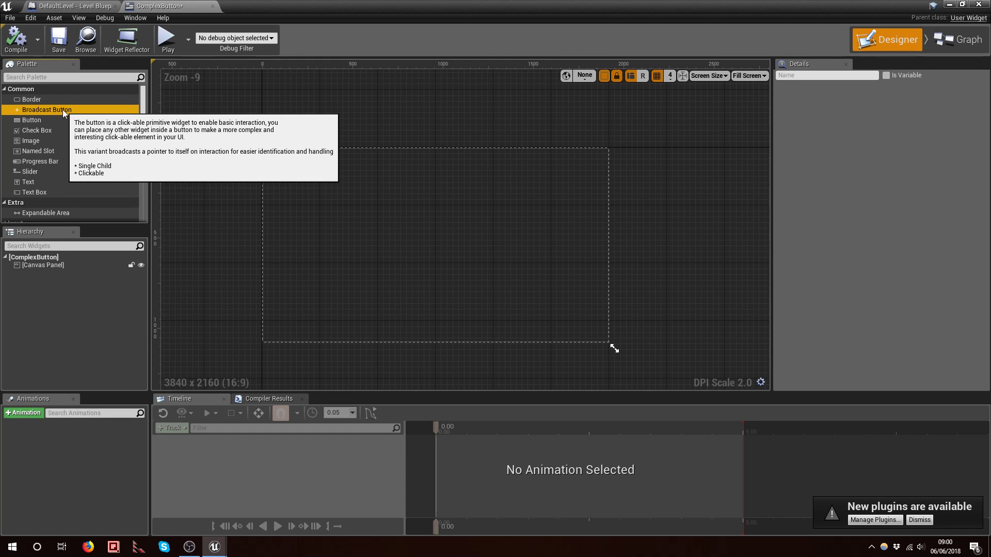
# Drop a Broadcast Button onto the canvas, shift it up-left, and scroll to its Normal style
pyautogui.moveTo(63, 109); pyautogui.dragTo(527, 302)
pyautogui.moveTo(424, 228)
pyautogui.mouseDown()
pyautogui.moveTo(397, 215)
pyautogui.moveTo(414, 222)
pyautogui.mouseUp()
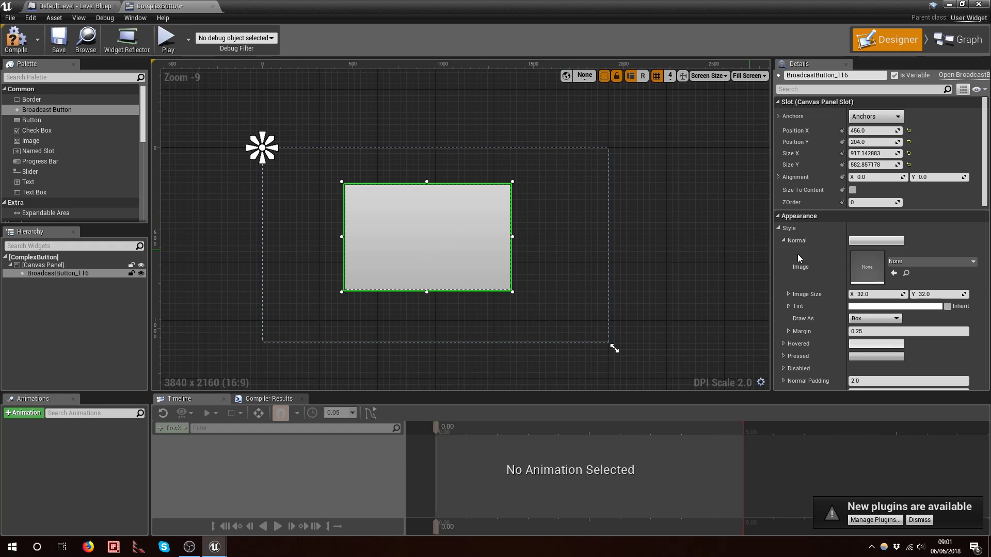
pyautogui.scroll(-2, 819, 250)
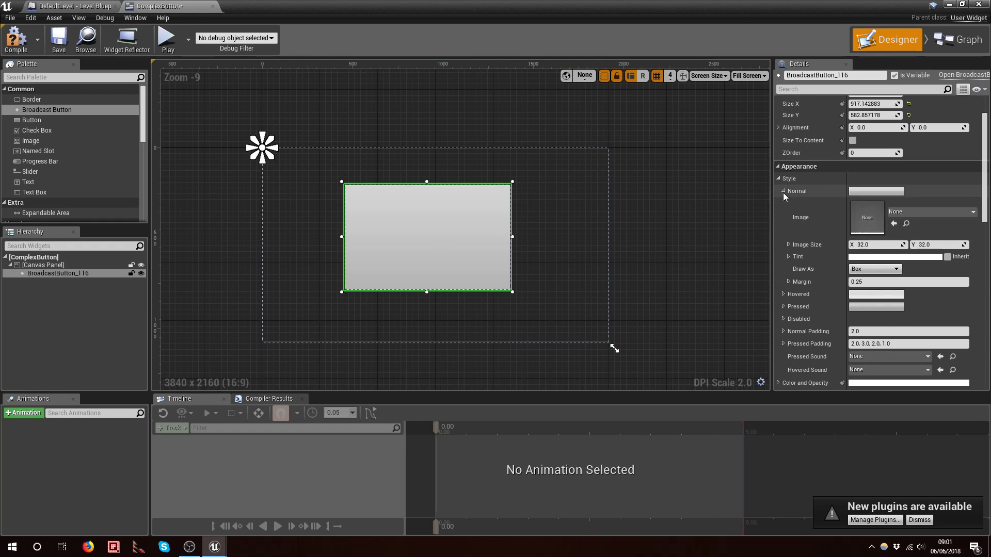
pyautogui.scroll(-1, 808, 218)
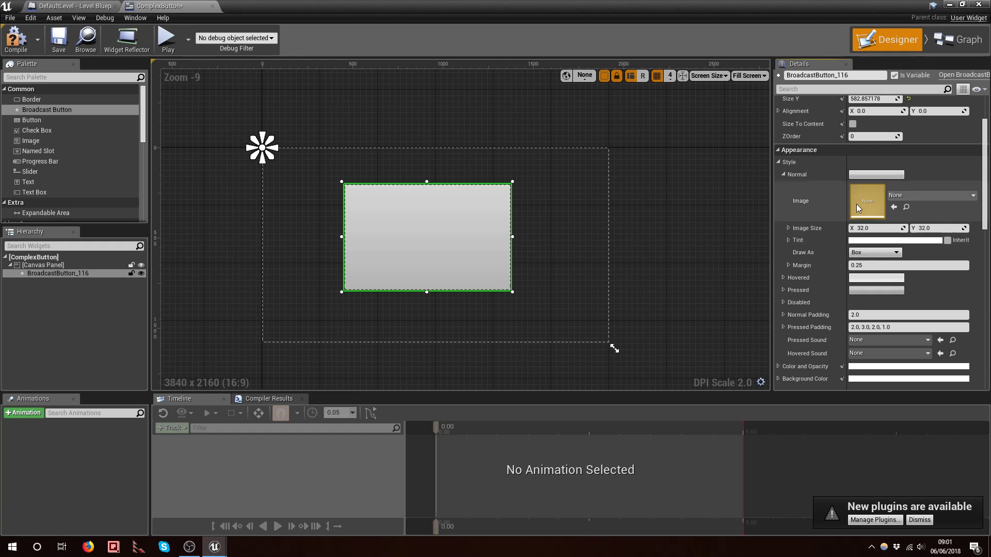
# Set the button's Normal tint to fully saturated red
pyautogui.click(877, 241)
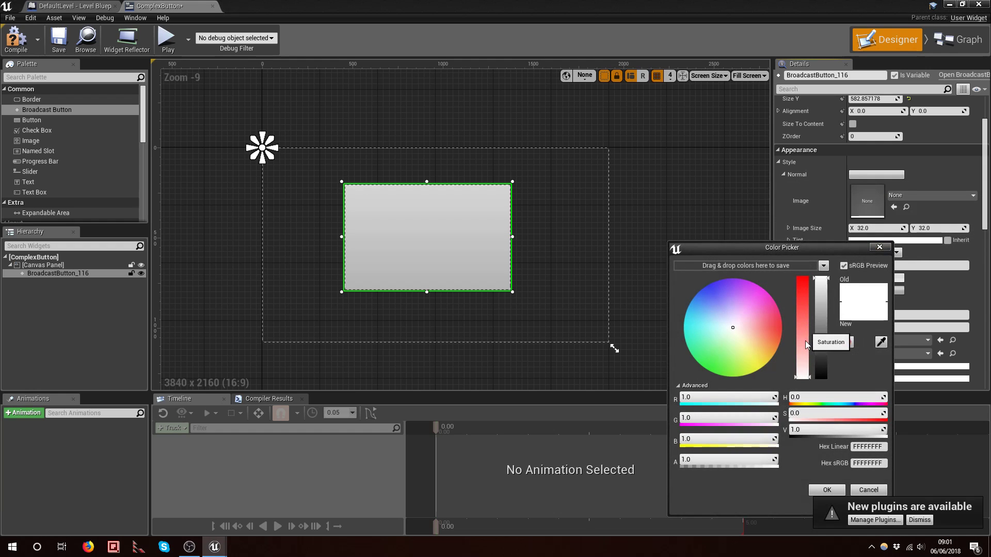
pyautogui.moveTo(803, 346); pyautogui.dragTo(803, 279)
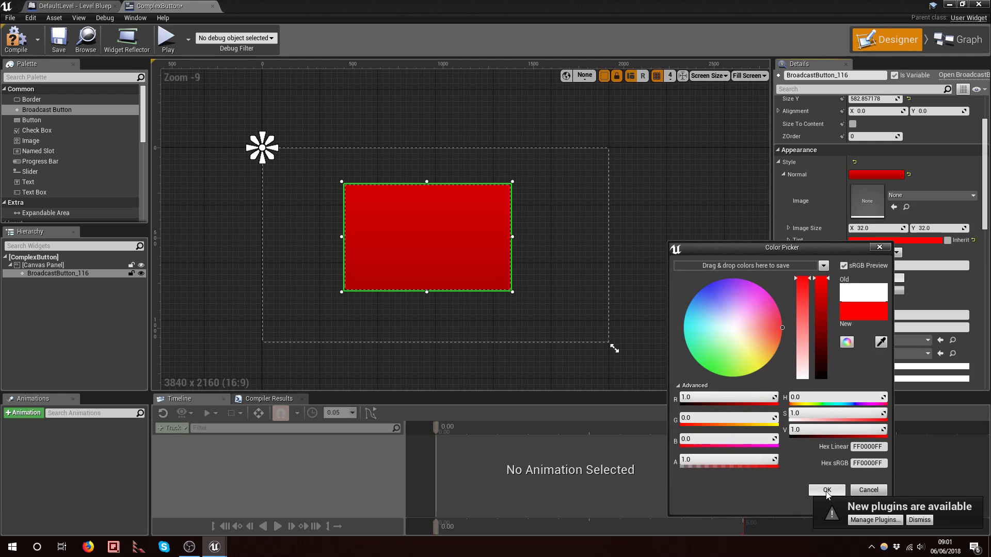
pyautogui.click(826, 490)
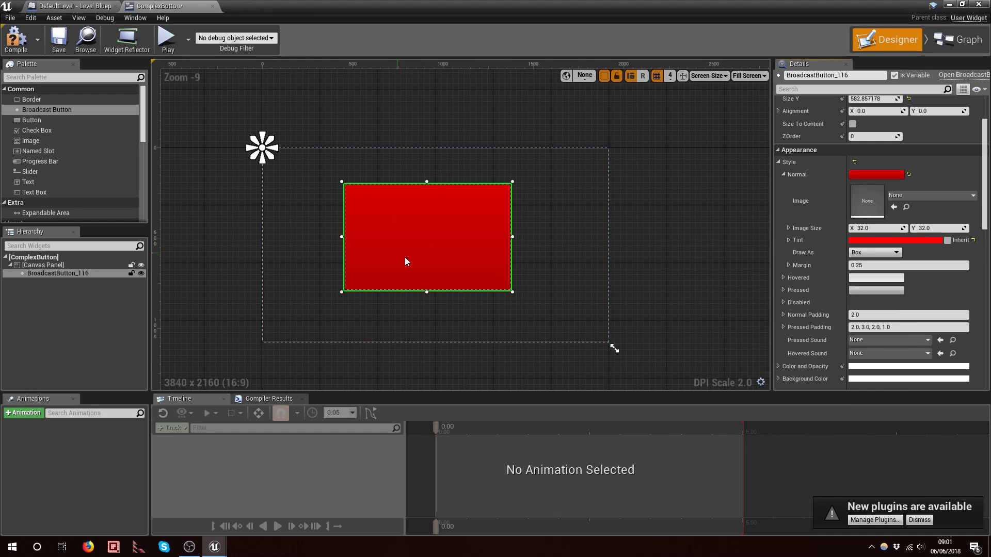
# Try the Image, Border and None draw modes for Normal, ending back on Box
pyautogui.click(877, 253)
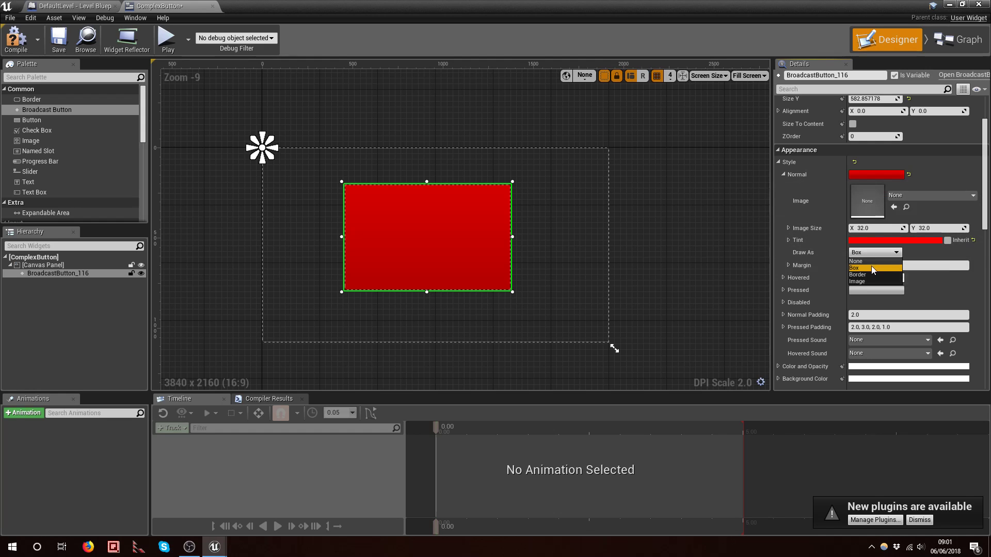
pyautogui.click(868, 282)
pyautogui.click(867, 252)
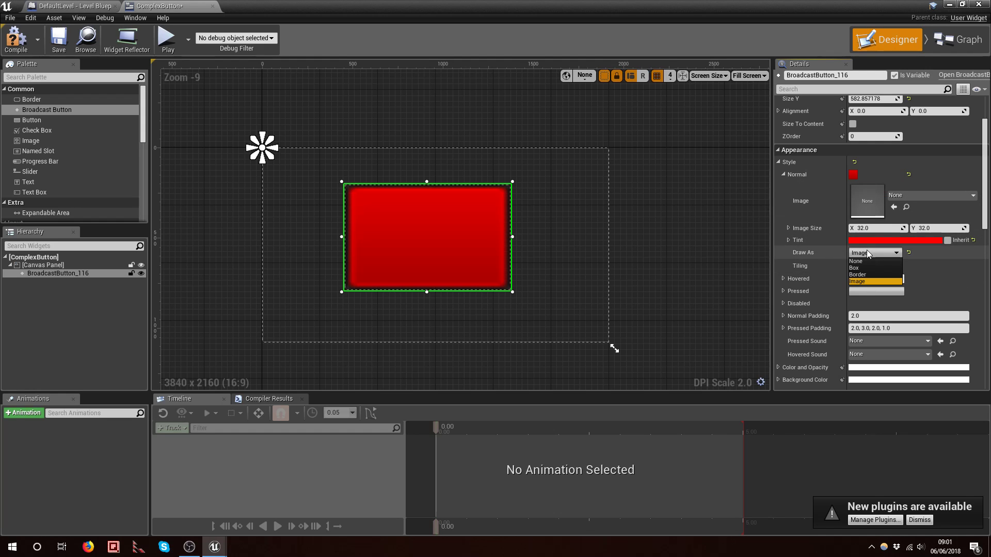
pyautogui.click(869, 268)
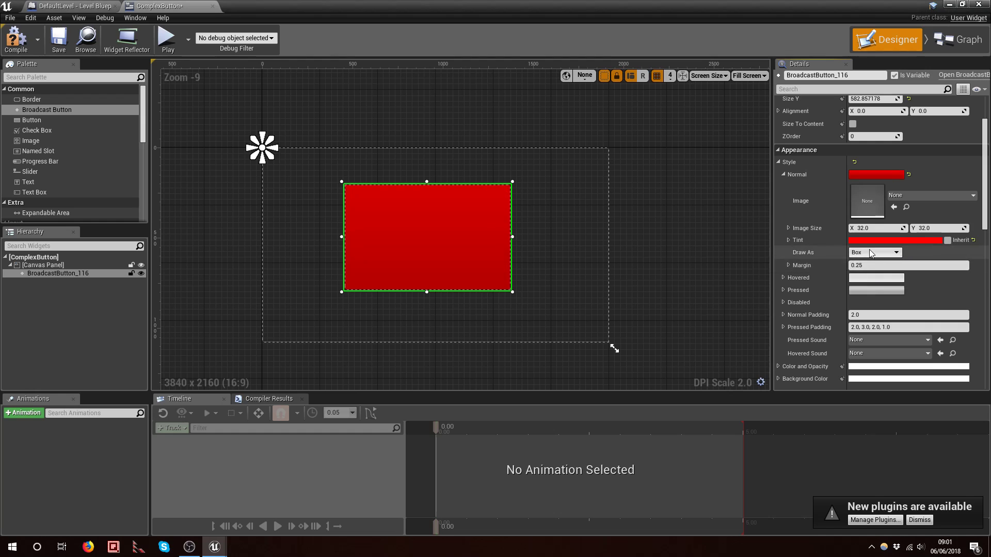
pyautogui.click(871, 253)
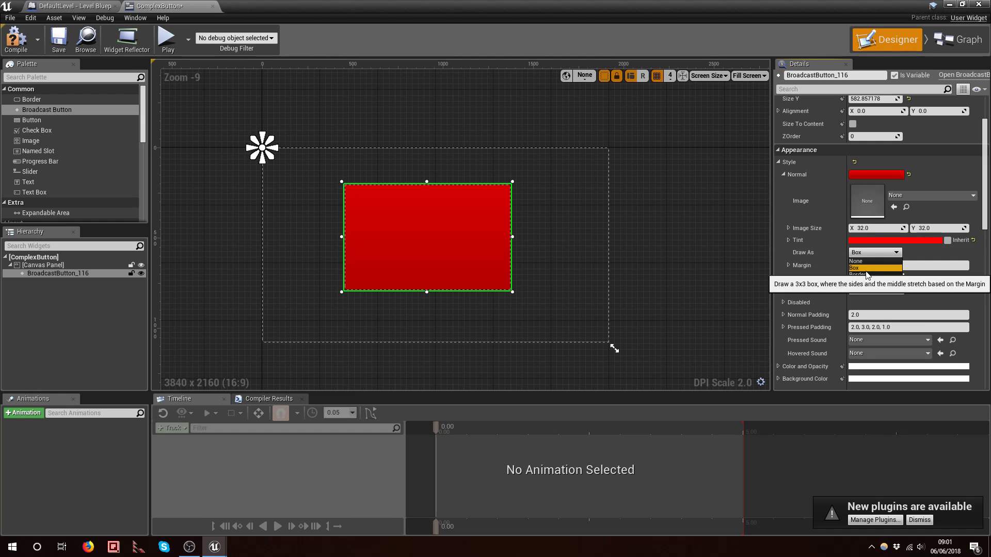
pyautogui.click(865, 274)
pyautogui.click(864, 253)
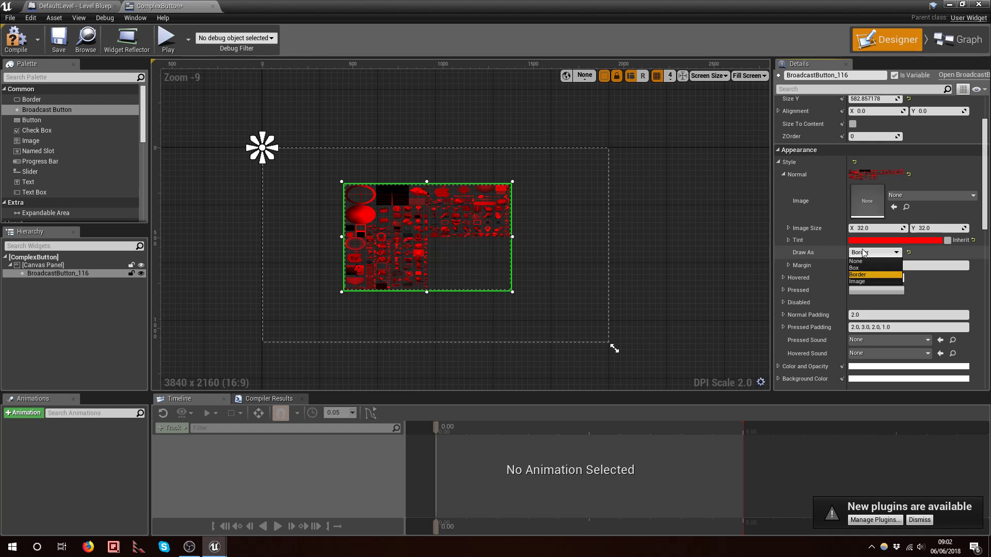
pyautogui.click(865, 261)
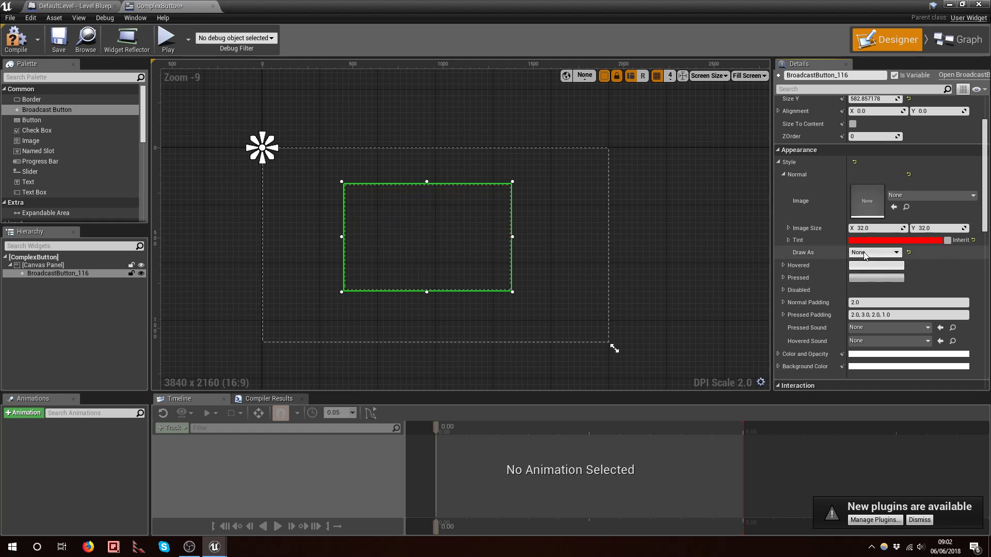
pyautogui.click(872, 252)
pyautogui.click(859, 268)
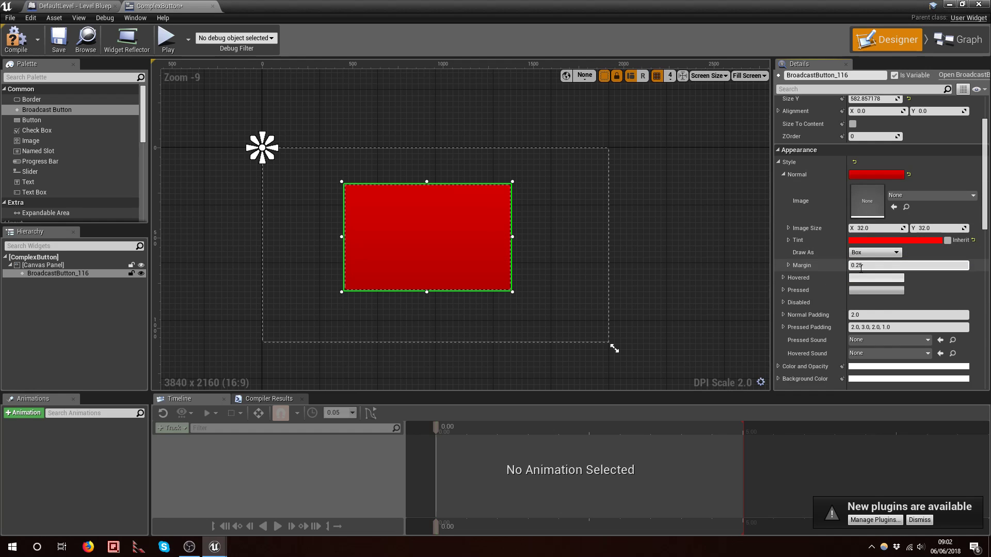
pyautogui.scroll(-1, 864, 264)
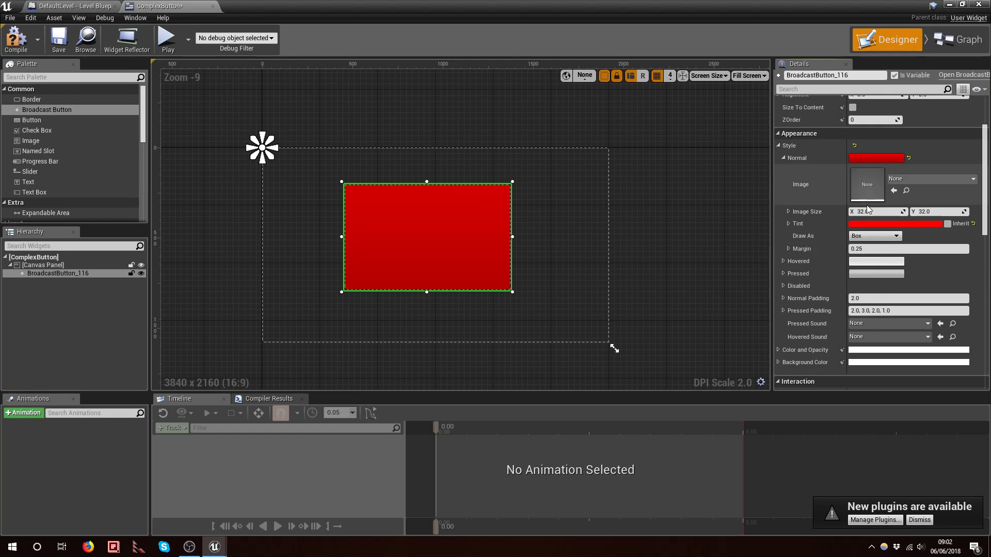
# Set the Hovered style tint to blue
pyautogui.click(783, 287)
pyautogui.click(783, 287)
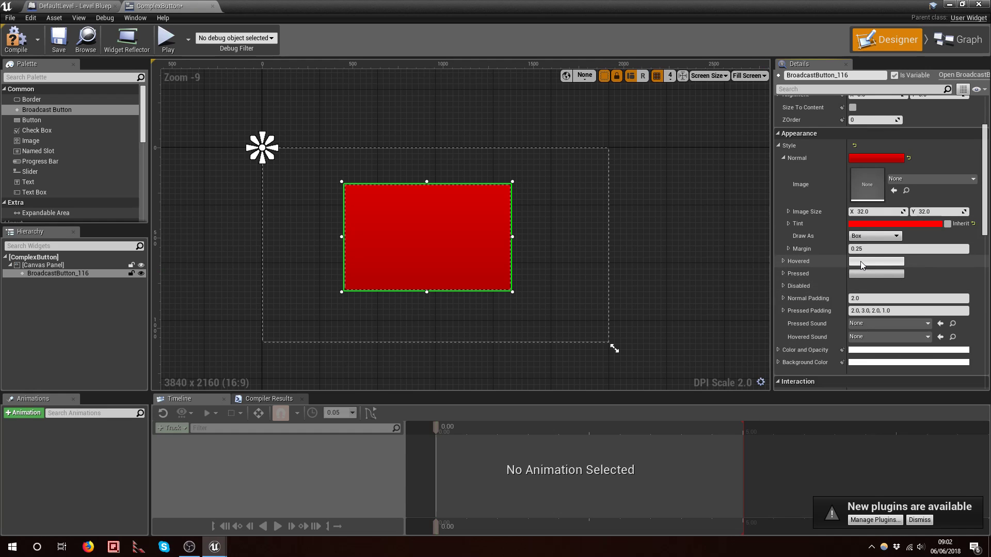
pyautogui.click(784, 262)
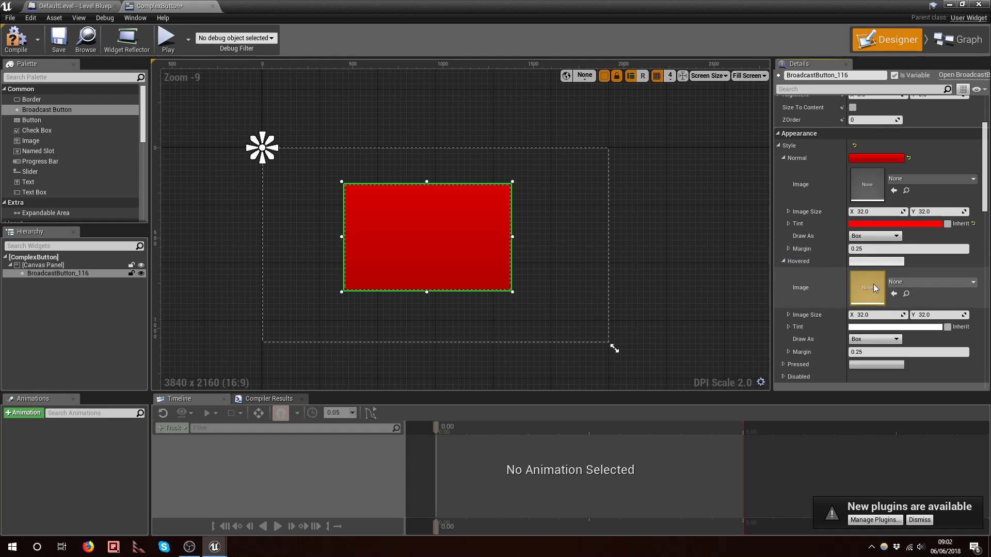
pyautogui.click(883, 327)
pyautogui.click(744, 346)
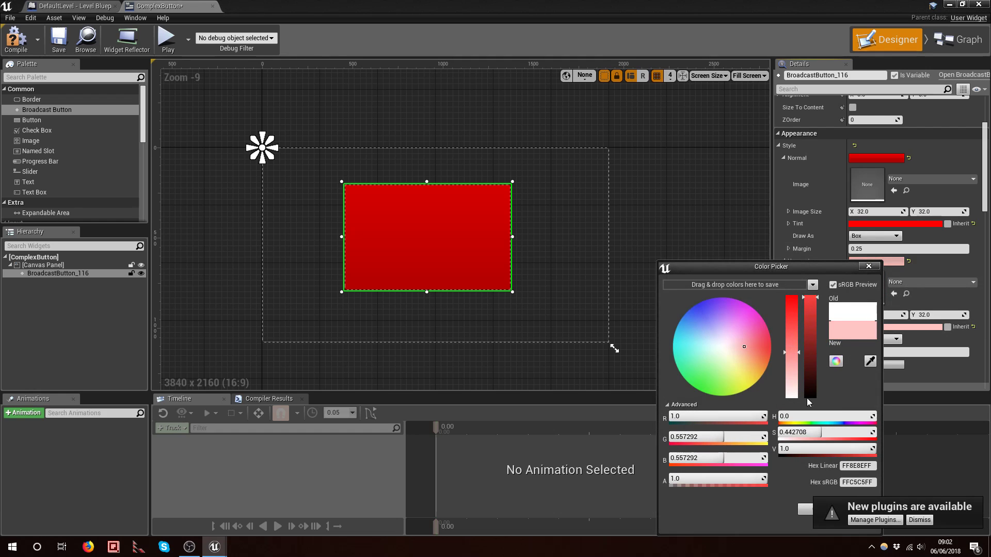
pyautogui.click(694, 306)
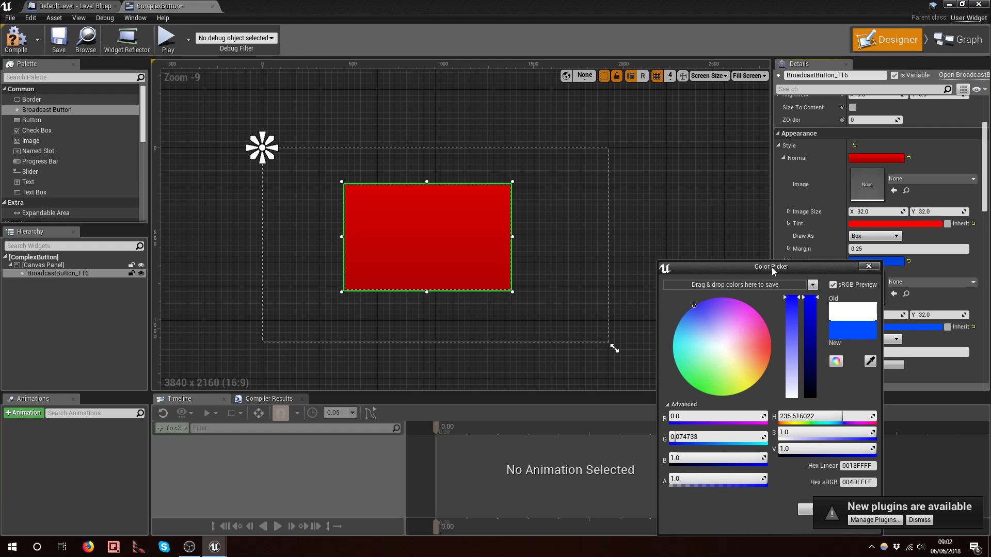
pyautogui.moveTo(772, 267); pyautogui.dragTo(761, 91)
pyautogui.click(805, 335)
# Set the Pressed style tint to bright green
pyautogui.scroll(-3, 863, 257)
pyautogui.click(782, 316)
pyautogui.scroll(-2, 808, 287)
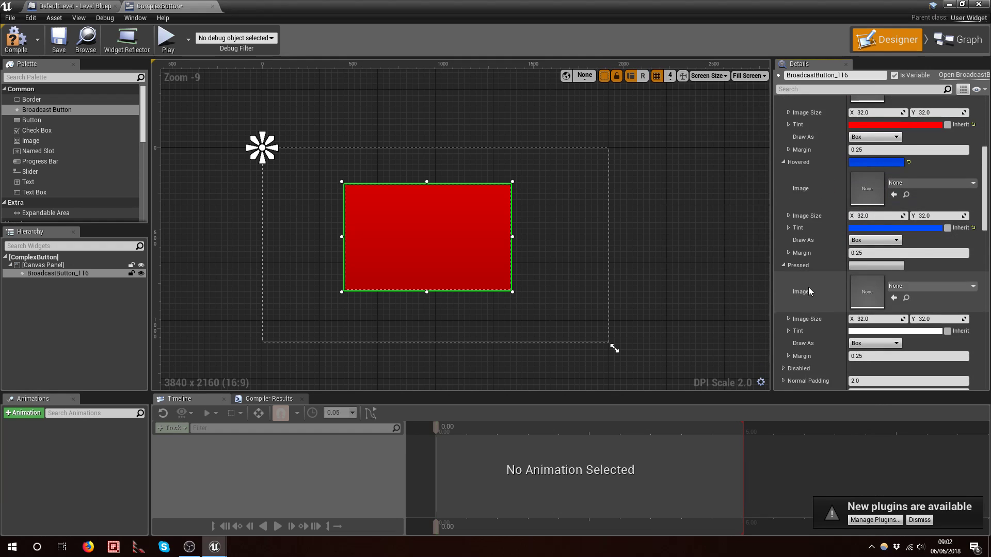
pyautogui.click(876, 332)
pyautogui.moveTo(716, 352); pyautogui.dragTo(691, 390)
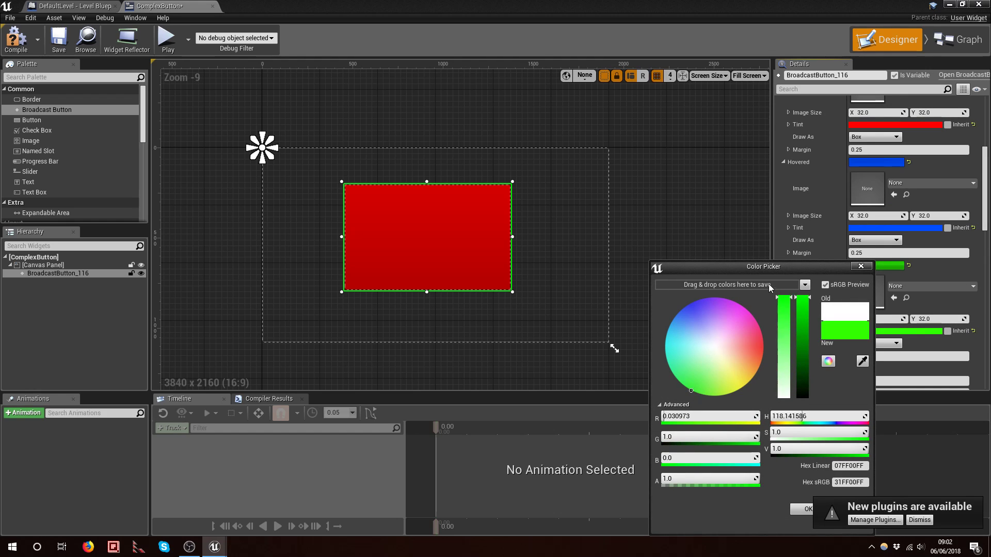
pyautogui.moveTo(761, 275); pyautogui.dragTo(727, 132)
pyautogui.click(774, 367)
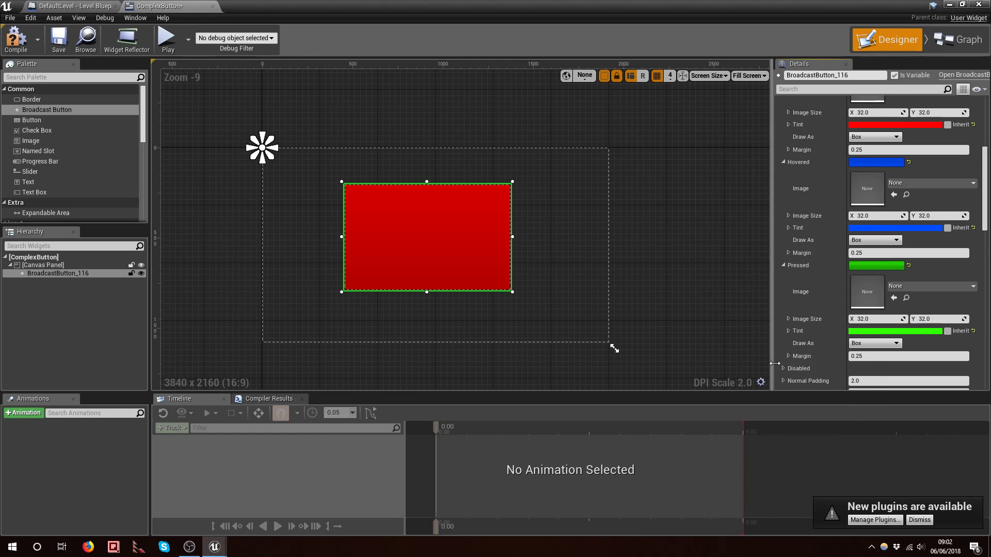
pyautogui.scroll(-4, 838, 280)
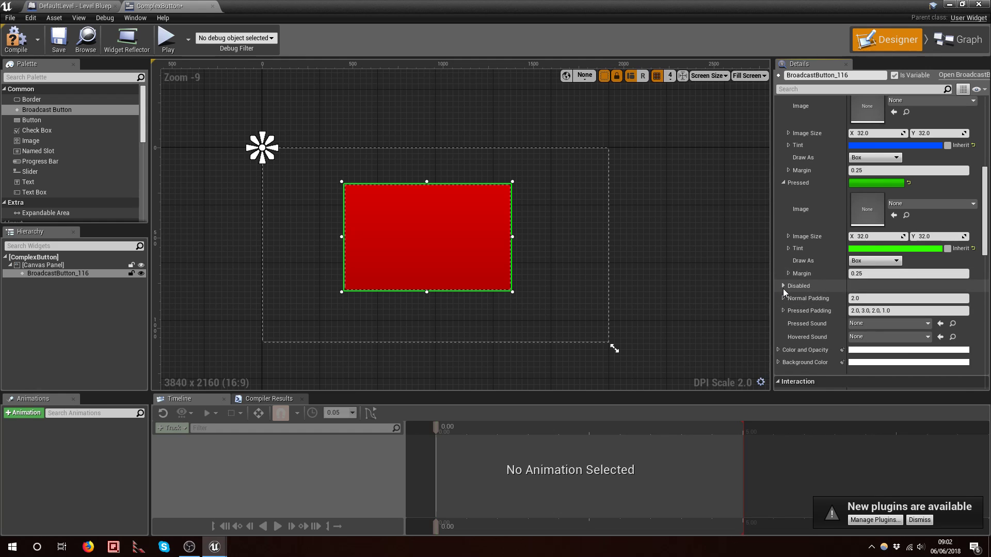
# Set the Disabled style tint to dark grey and scroll back up to Style
pyautogui.click(783, 287)
pyautogui.scroll(-3, 815, 303)
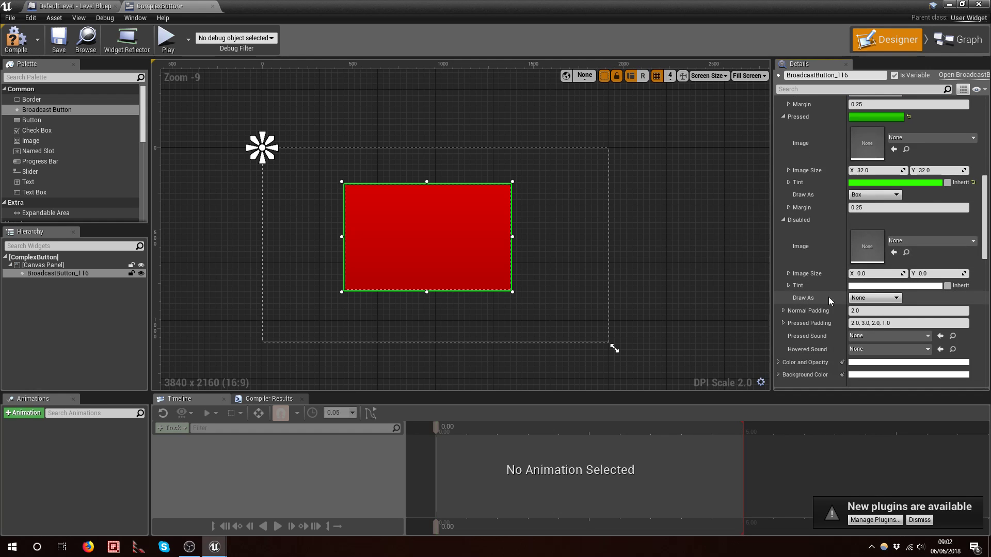
pyautogui.click(886, 288)
pyautogui.moveTo(818, 343); pyautogui.dragTo(817, 386)
pyautogui.moveTo(787, 267); pyautogui.dragTo(779, 191)
pyautogui.click(812, 433)
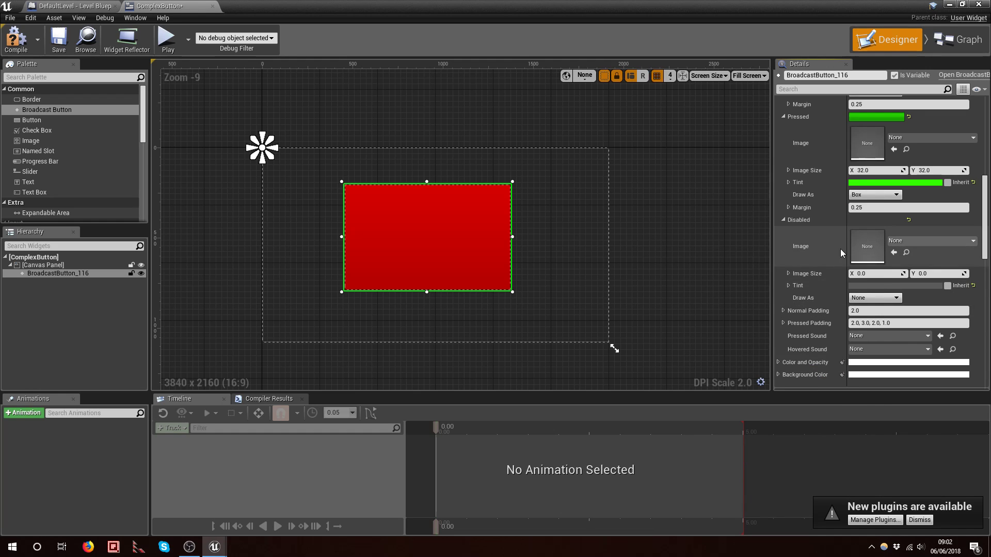
pyautogui.scroll(3, 841, 249)
pyautogui.scroll(5, 857, 282)
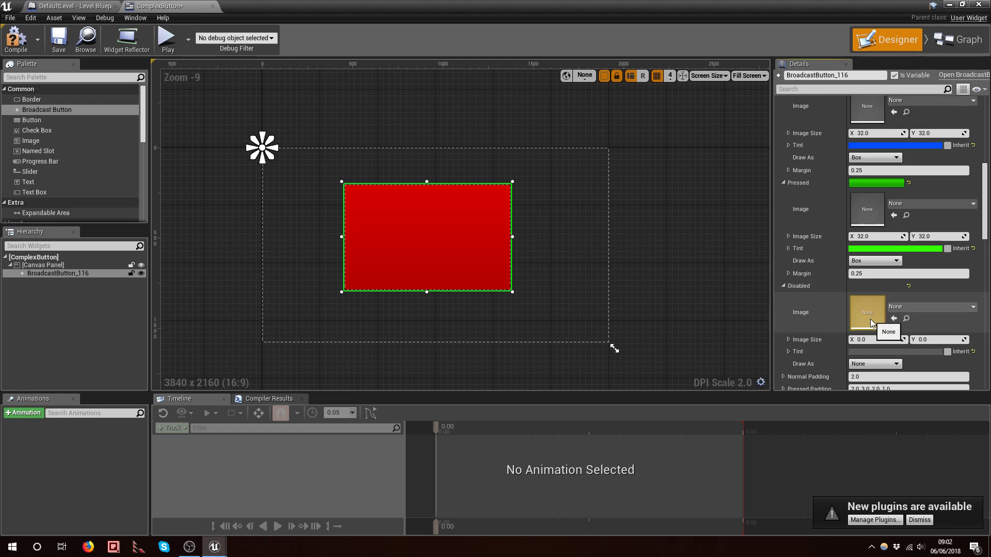
pyautogui.scroll(7, 871, 319)
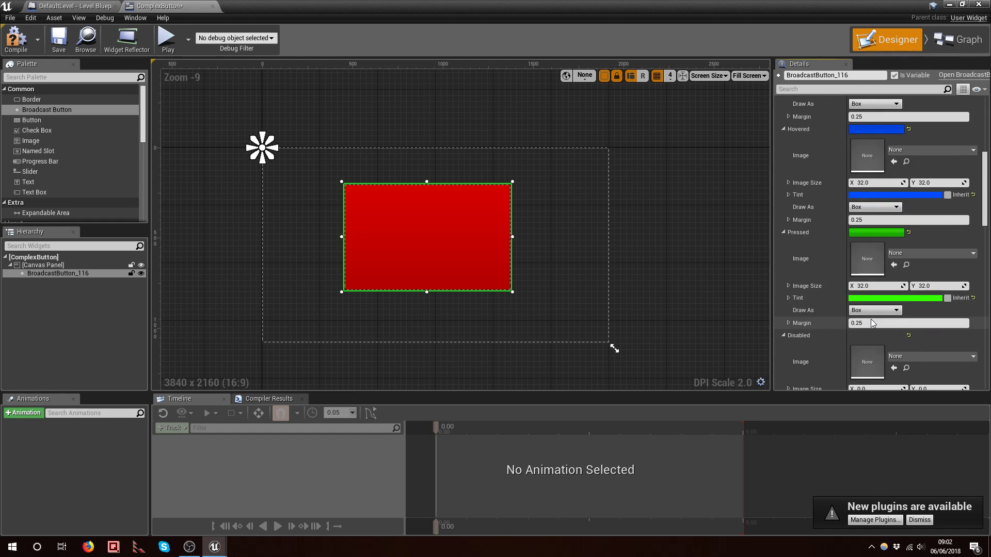
pyautogui.scroll(5, 871, 319)
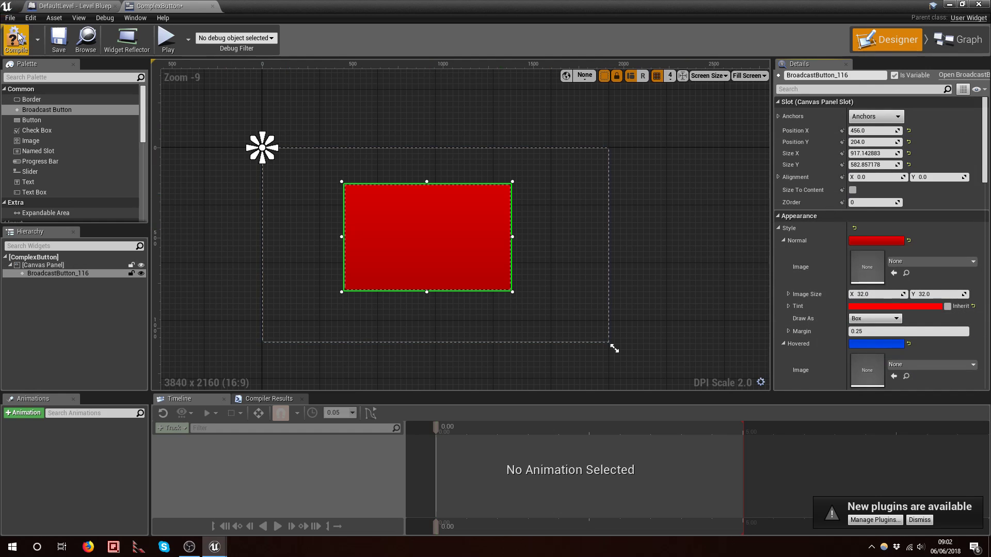
# Save ComplexButton and open the Test widget
pyautogui.click(59, 46)
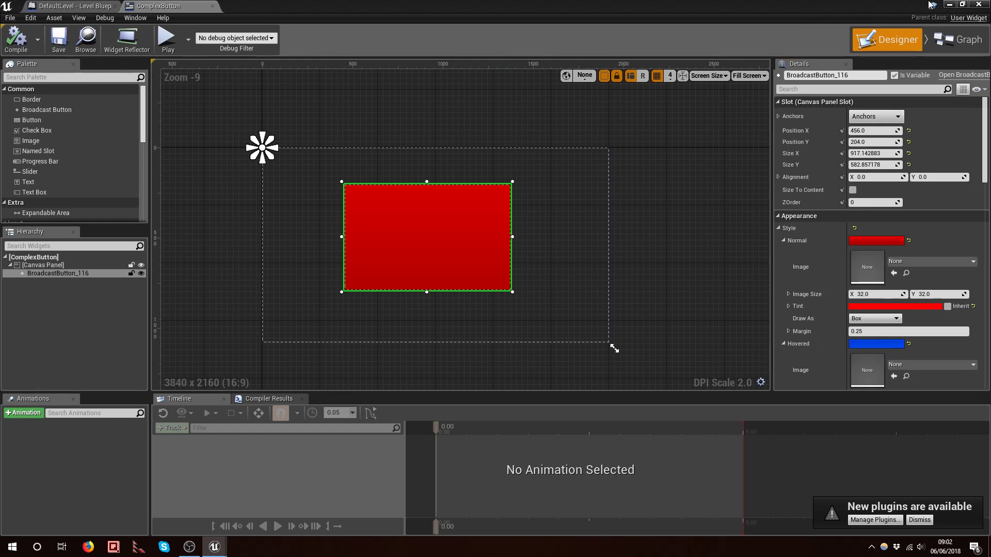
pyautogui.click(949, 4)
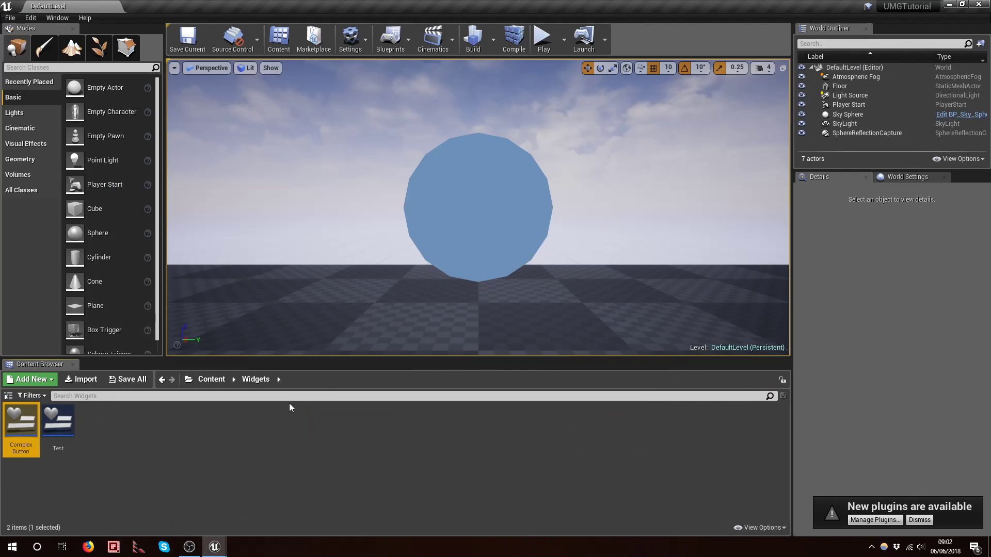
pyautogui.doubleClick(55, 424)
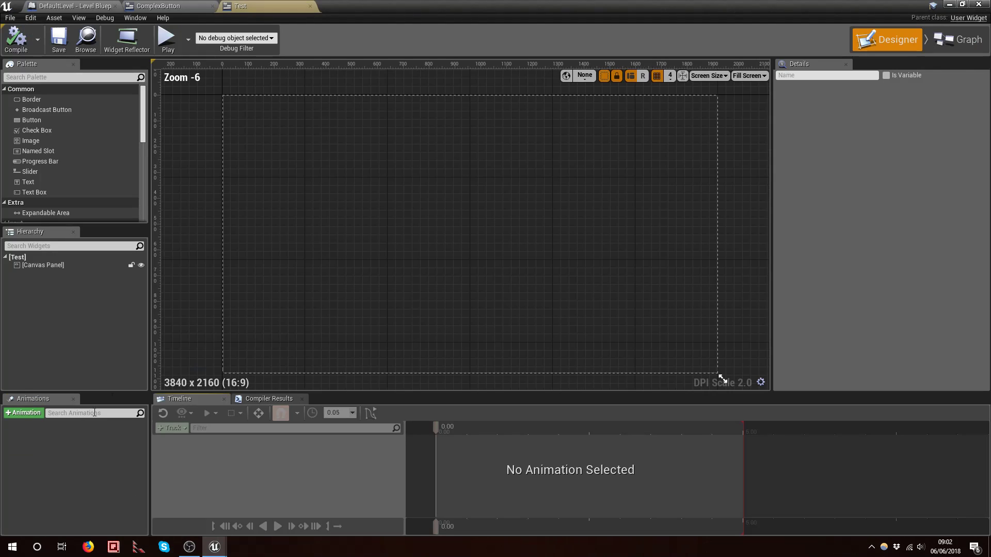
# Place a Complex Button from User Created on the Test canvas and enlarge it
pyautogui.scroll(-5, 55, 162)
pyautogui.scroll(-5, 54, 162)
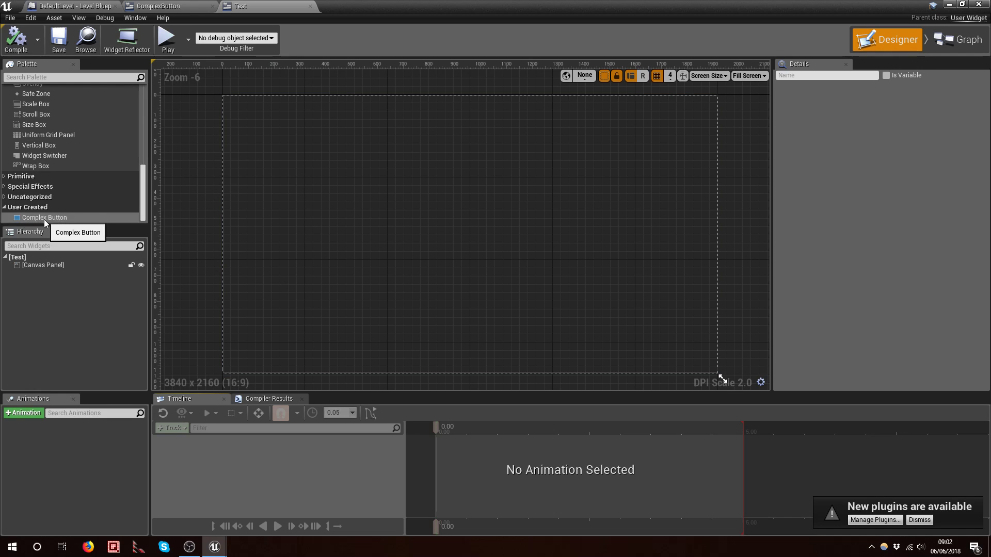
pyautogui.click(42, 219)
pyautogui.moveTo(41, 218); pyautogui.dragTo(277, 131)
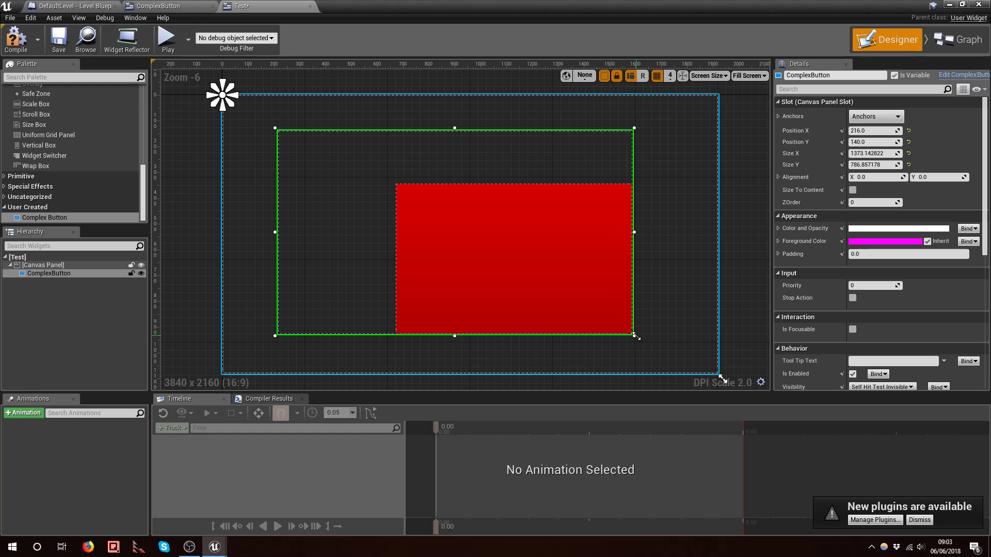
pyautogui.moveTo(634, 336); pyautogui.dragTo(687, 356)
# Compile and save the Test widget, returning to the level
pyautogui.click(21, 42)
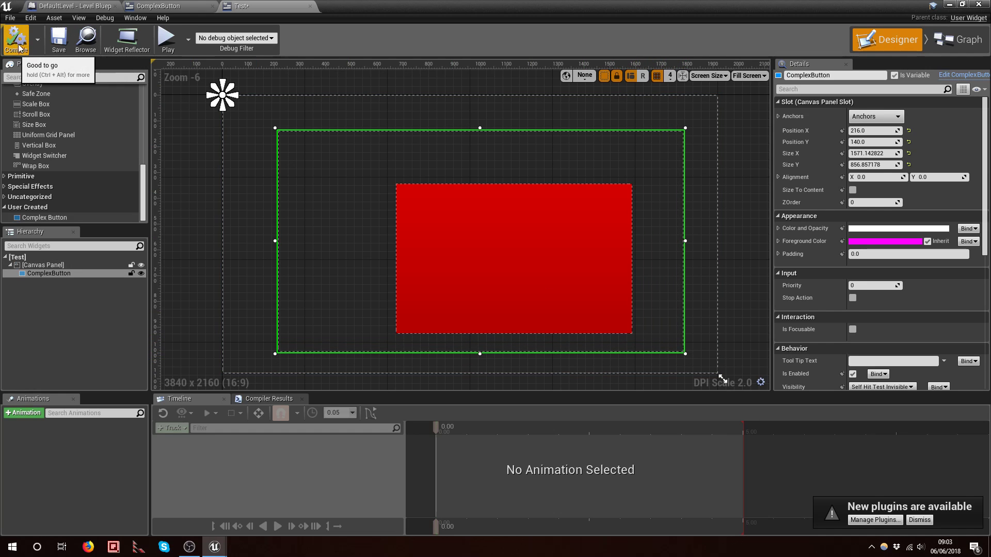
pyautogui.click(60, 41)
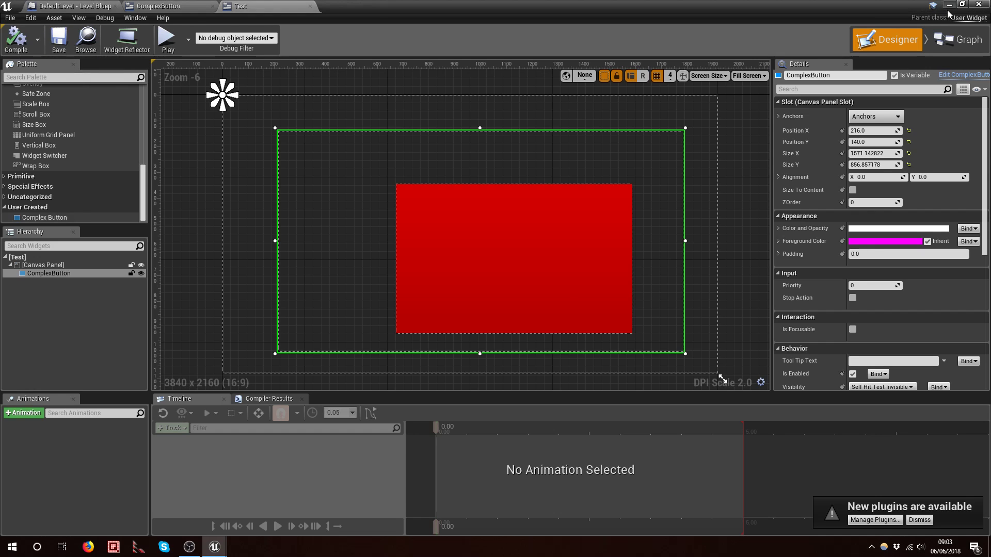
pyautogui.click(948, 4)
# Play the level, press the button to check its colours, then stop and reopen ComplexButton
pyautogui.click(543, 37)
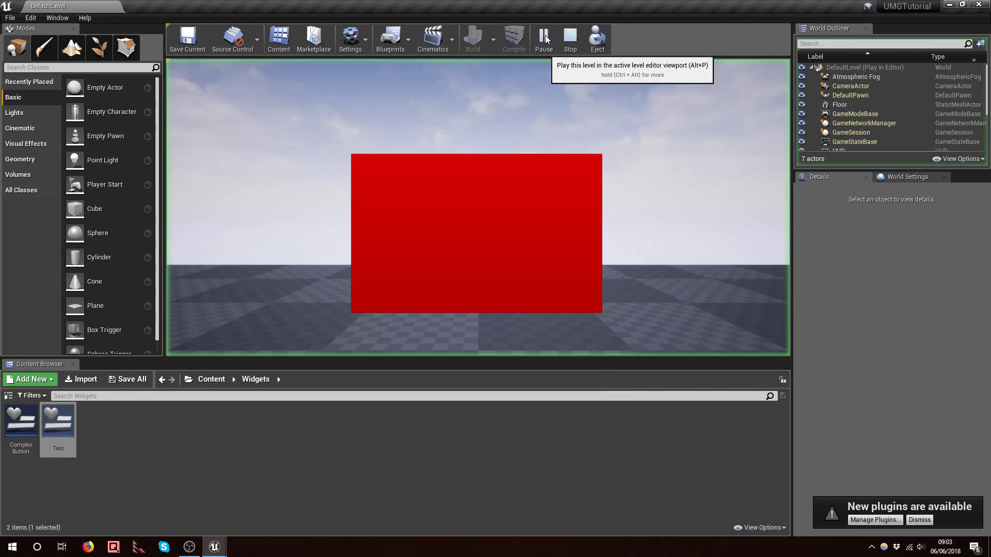
pyautogui.click(475, 225)
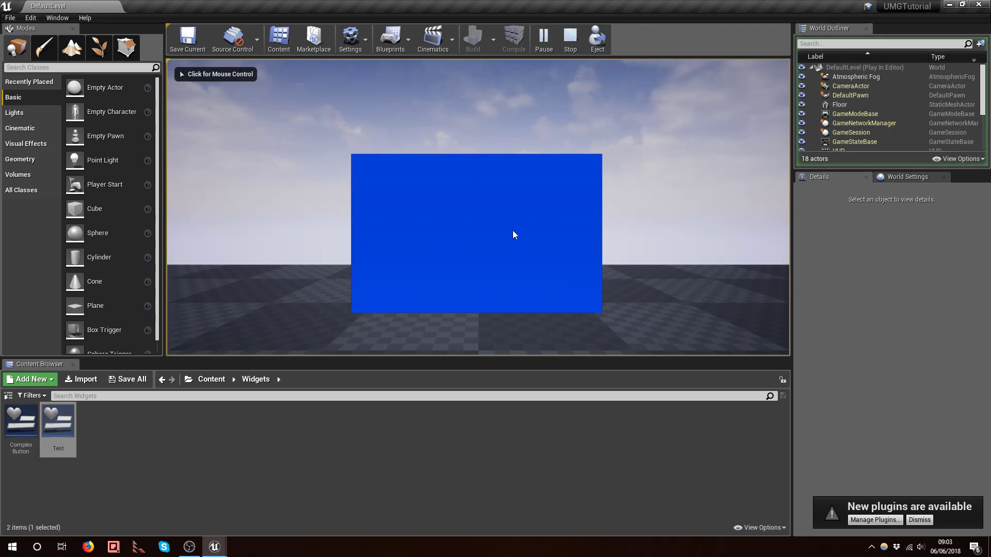
pyautogui.click(538, 230)
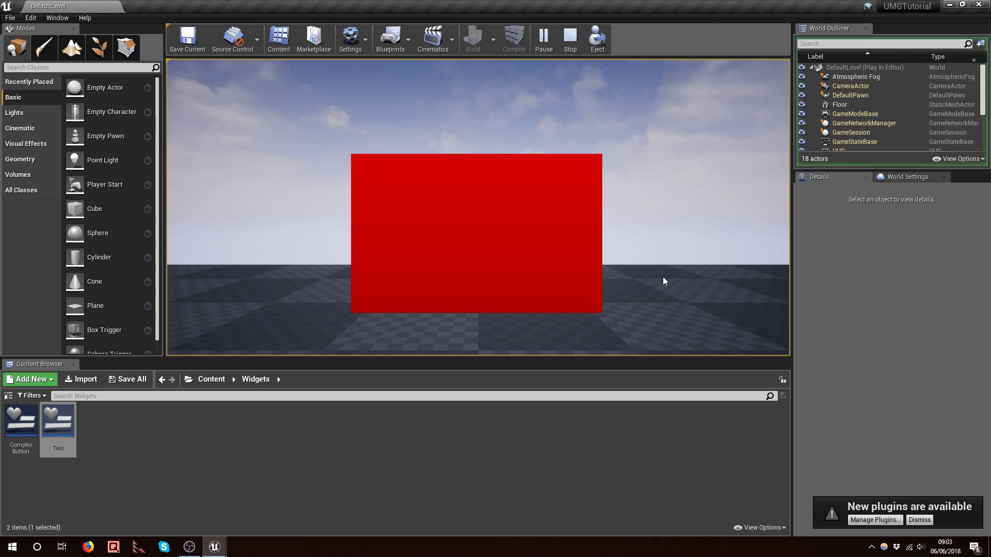
pyautogui.click(591, 253)
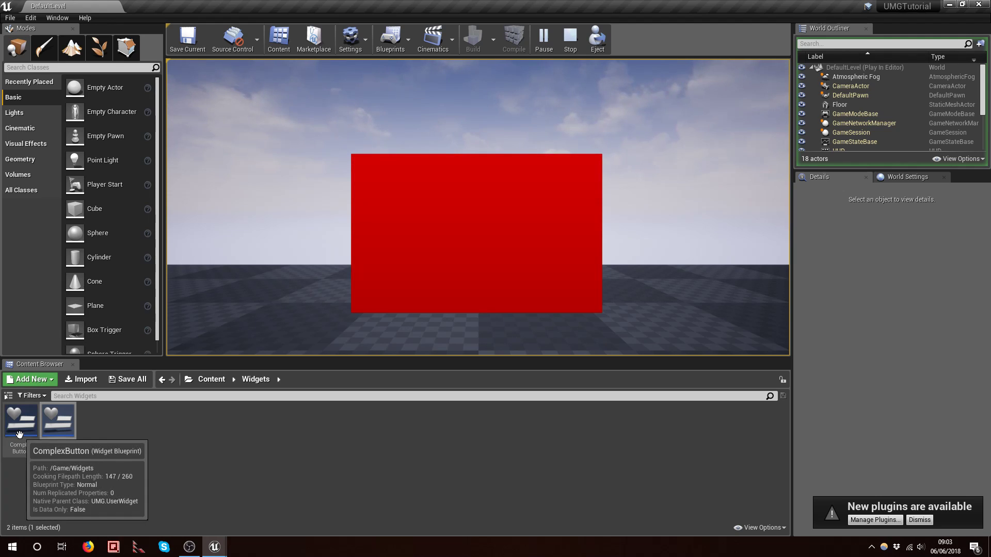
pyautogui.click(573, 40)
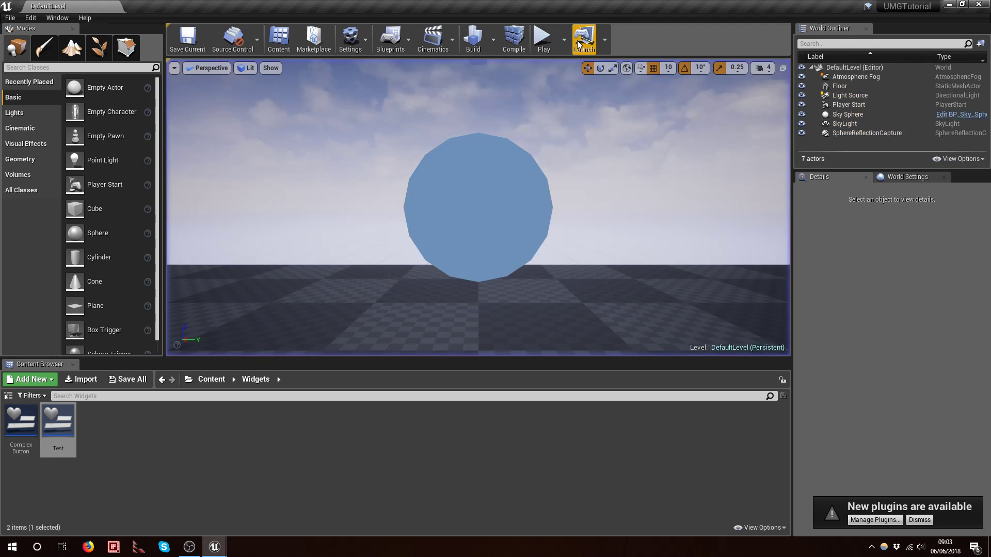
pyautogui.doubleClick(26, 418)
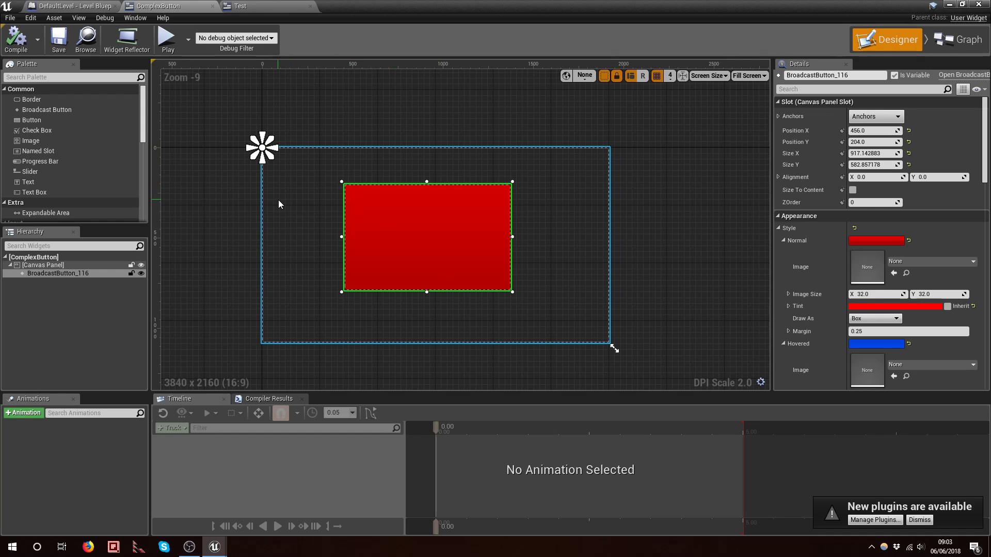
# Replace the Canvas Panel with its child so the Broadcast Button becomes root
pyautogui.click(40, 267)
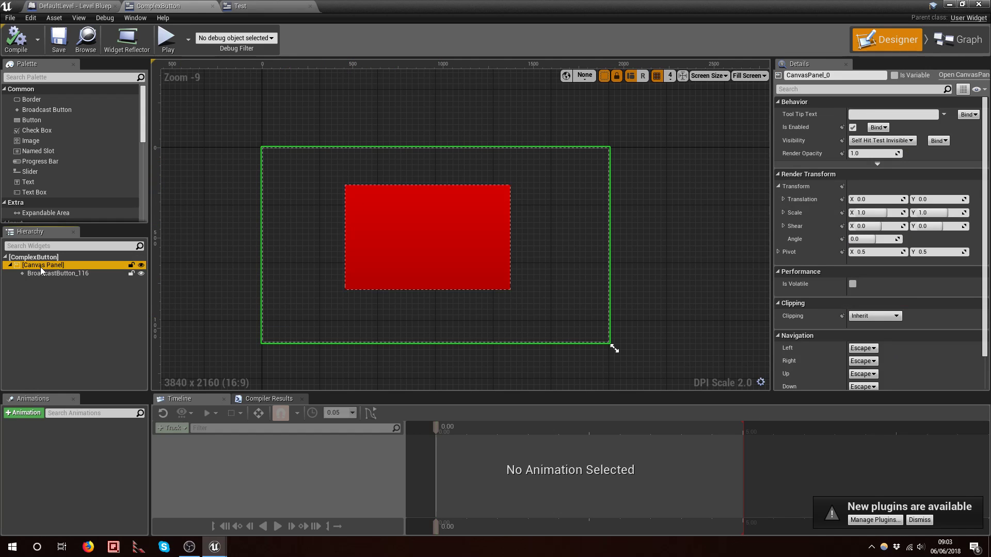
pyautogui.rightClick(40, 267)
pyautogui.moveTo(86, 351)
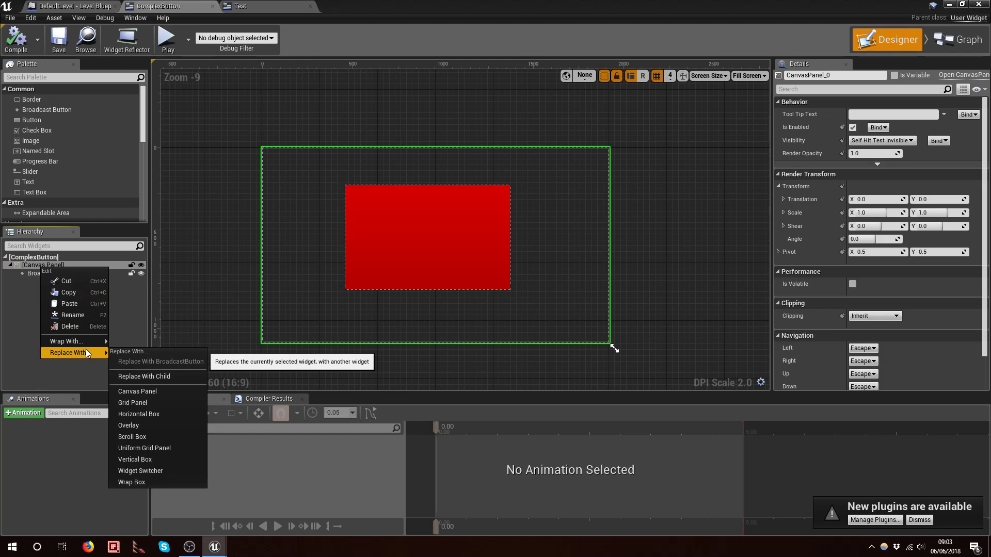
pyautogui.click(144, 375)
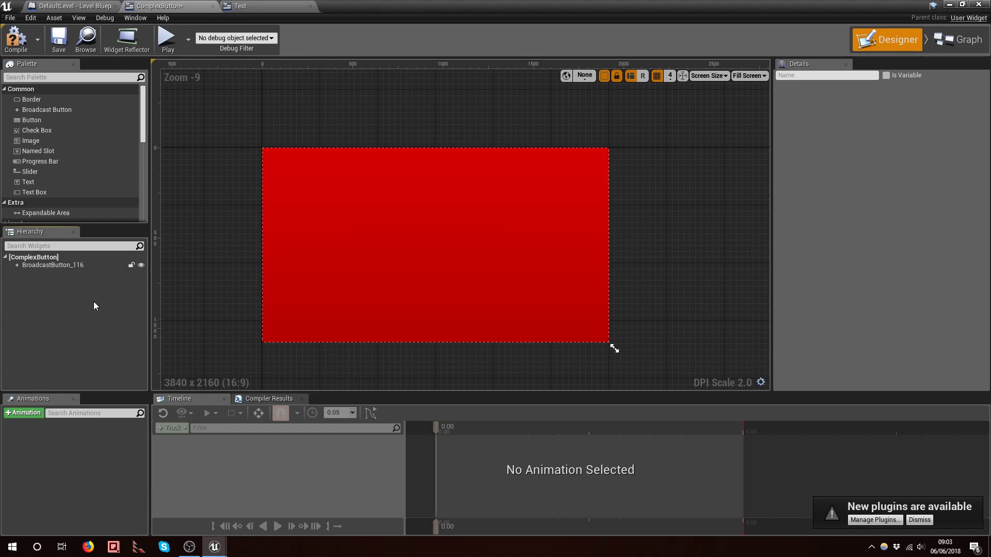
# Set the button's Normal style to Draw As None with a white tint
pyautogui.click(71, 268)
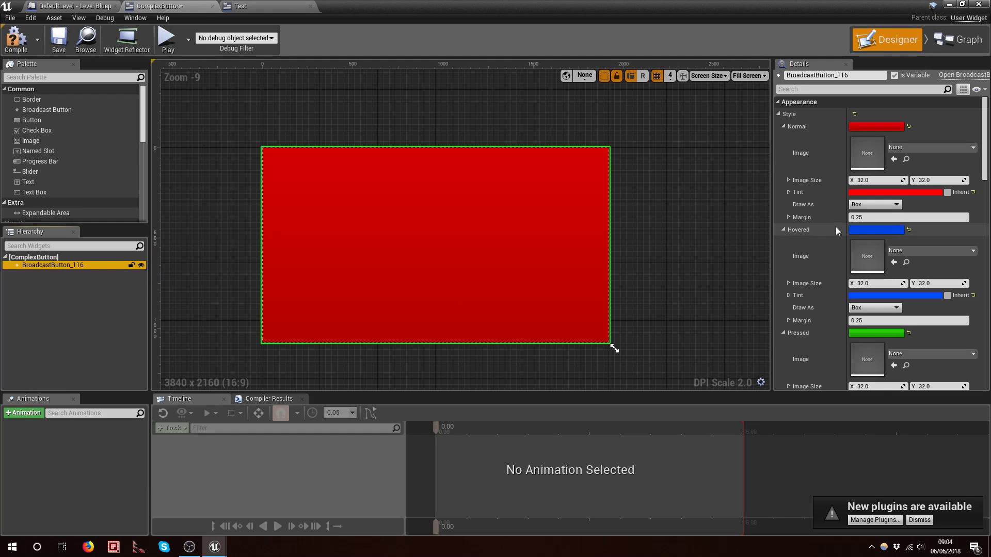
pyautogui.click(890, 206)
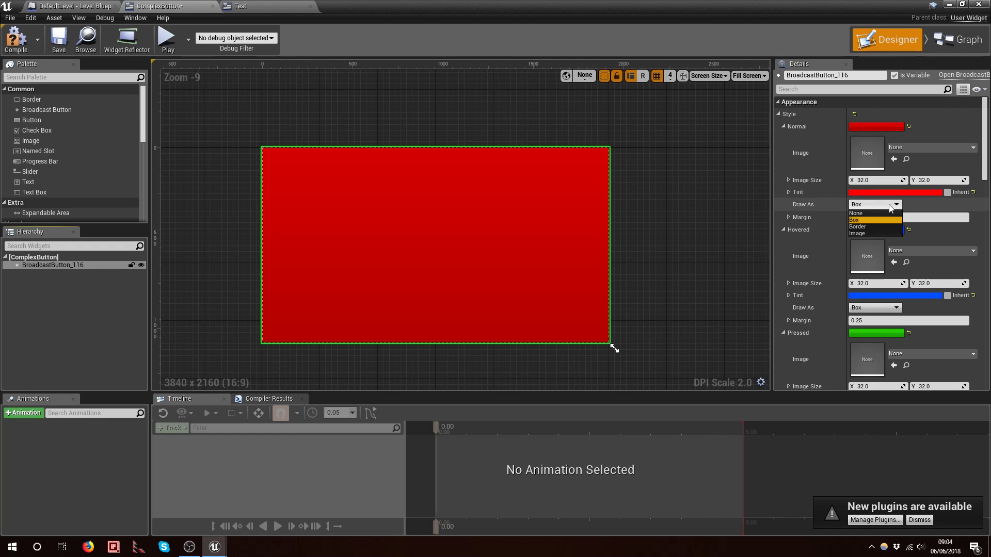
pyautogui.click(889, 213)
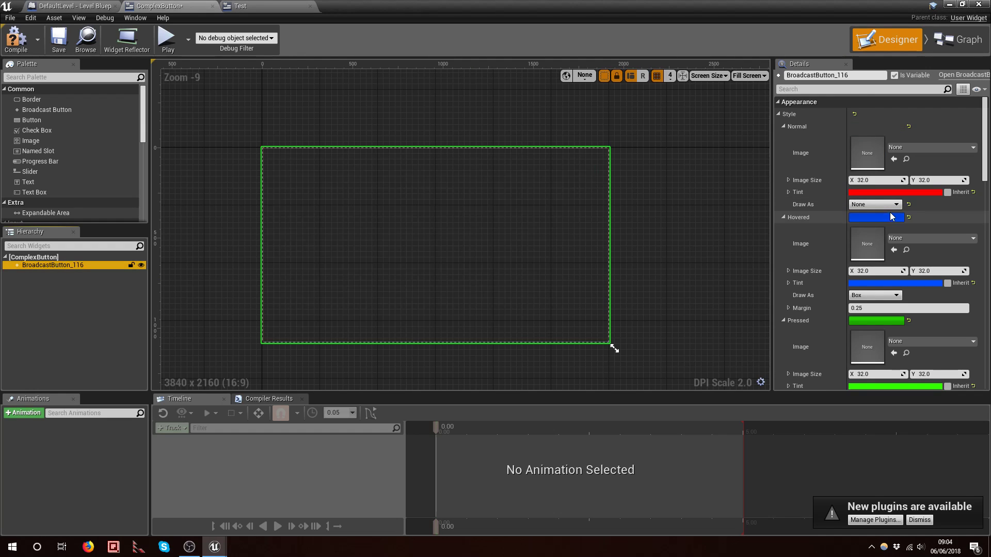
pyautogui.click(878, 193)
pyautogui.moveTo(783, 244); pyautogui.dragTo(783, 331)
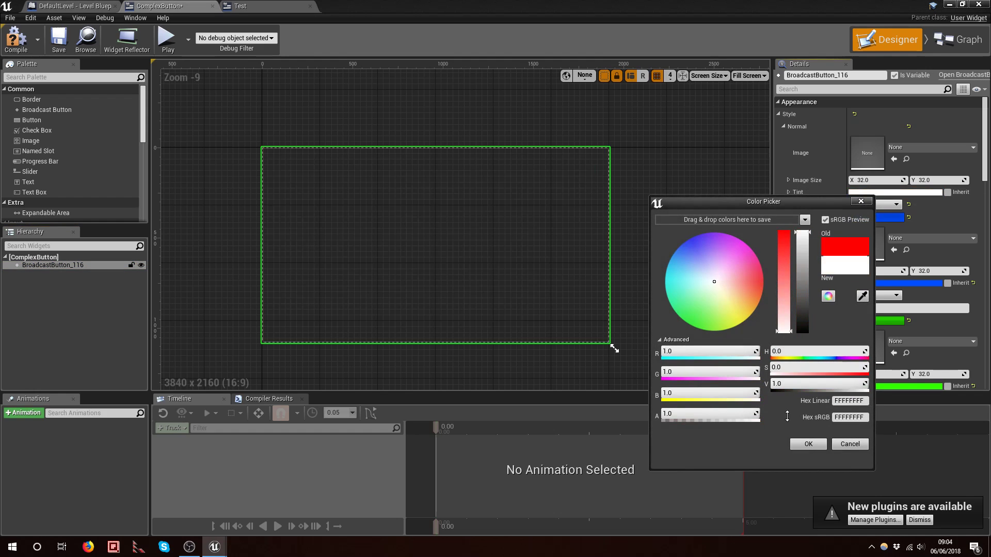
pyautogui.click(809, 443)
# Copy the Normal style and paste it onto Hovered, Pressed and Disabled
pyautogui.rightClick(804, 126)
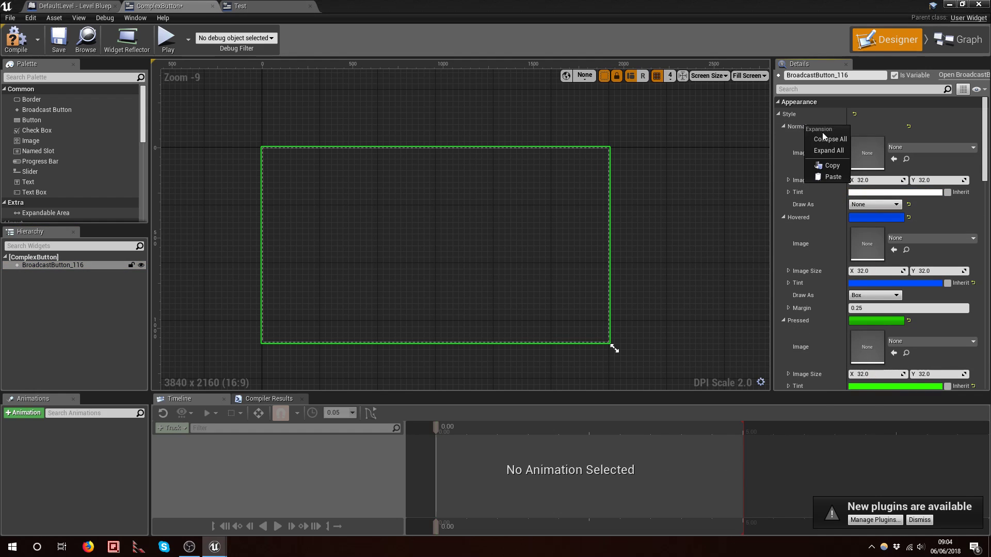
pyautogui.click(824, 165)
pyautogui.rightClick(809, 223)
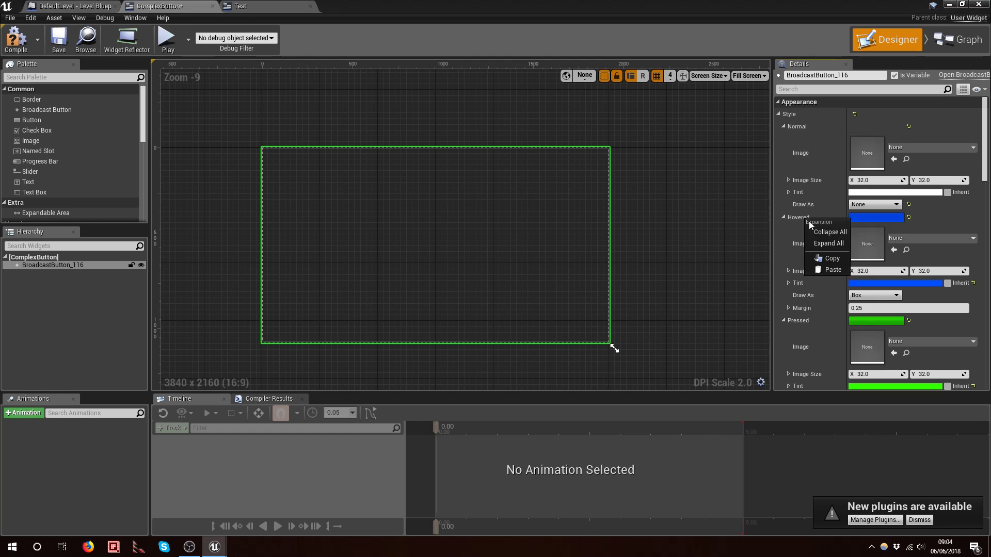
pyautogui.click(828, 265)
pyautogui.rightClick(804, 308)
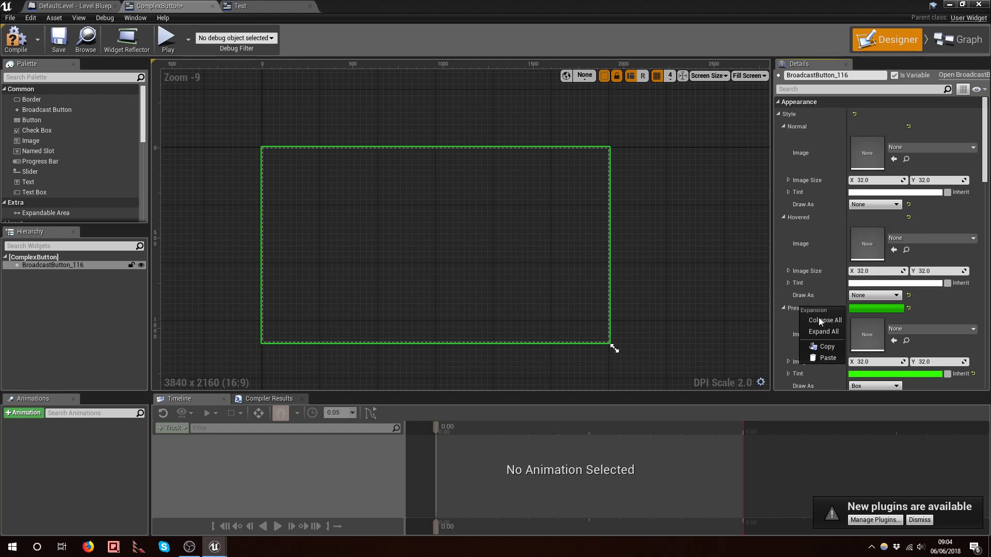
pyautogui.click(831, 358)
pyautogui.scroll(-2, 819, 296)
pyautogui.rightClick(802, 348)
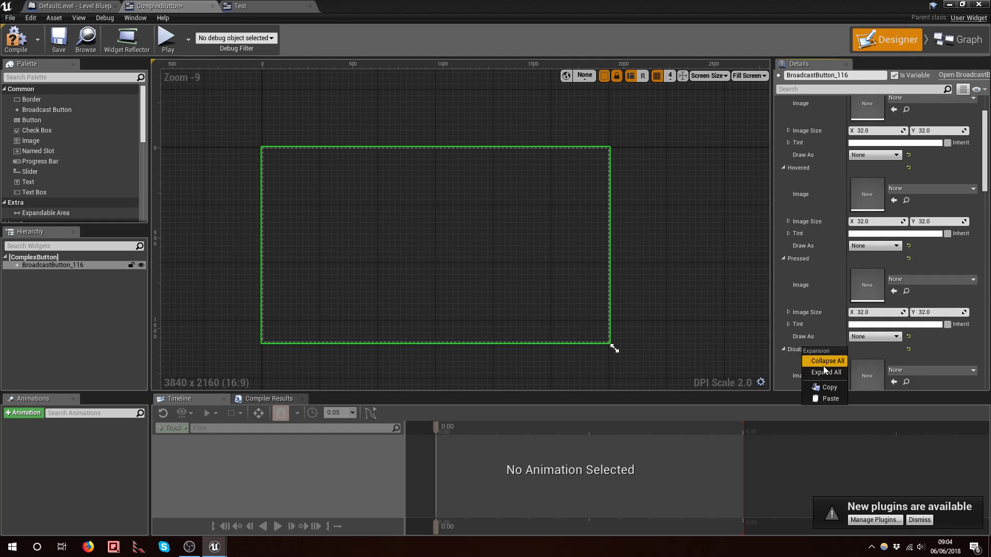
pyautogui.click(830, 399)
pyautogui.scroll(2, 841, 252)
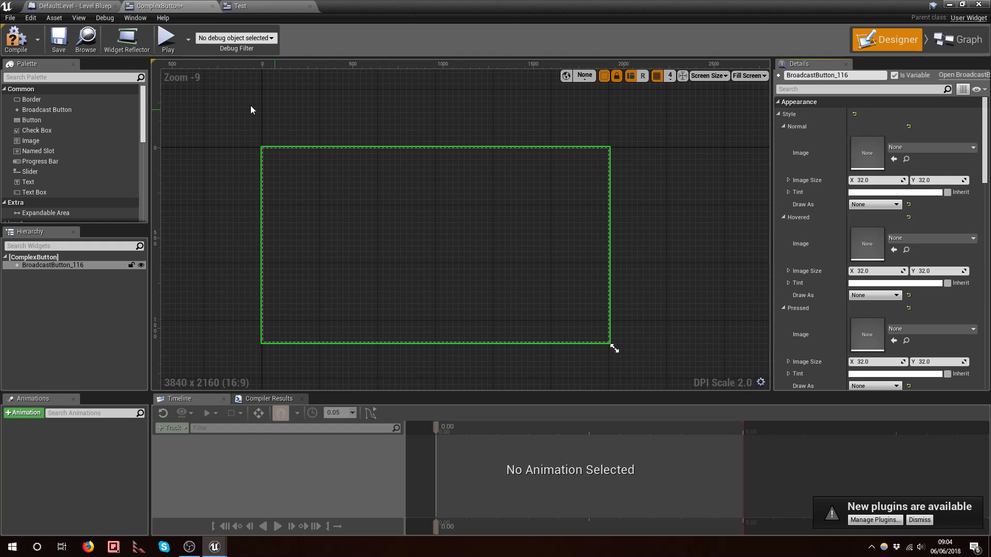
# Compile and save ComplexButton, then drop a Horizontal Box into BroadcastButton_116
pyautogui.click(16, 39)
pyautogui.click(58, 39)
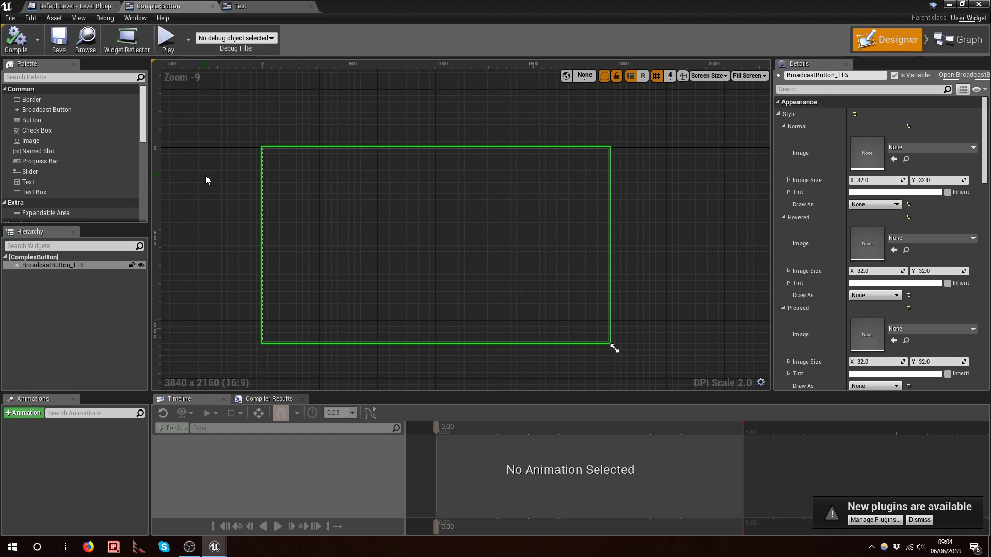
pyautogui.scroll(-4, 63, 114)
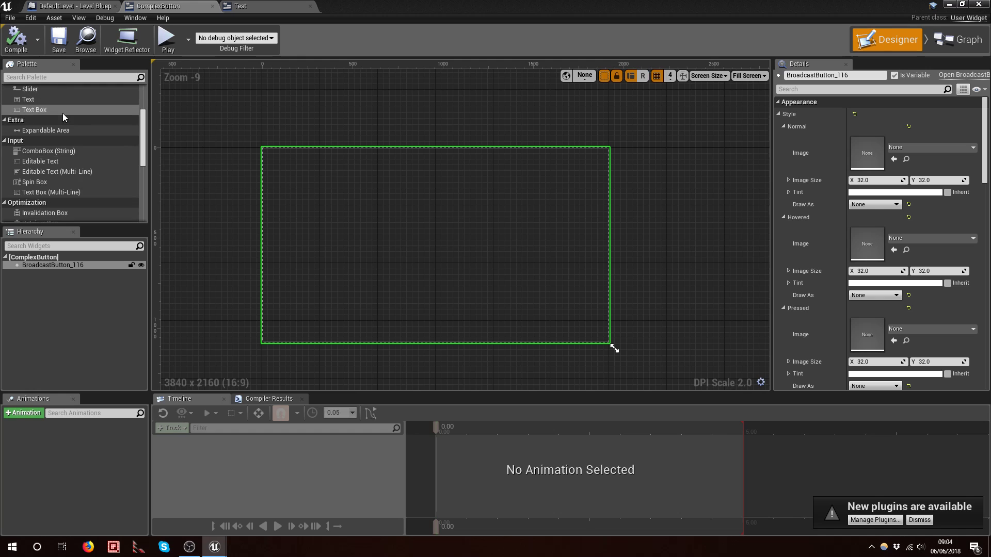
pyautogui.scroll(3, 76, 121)
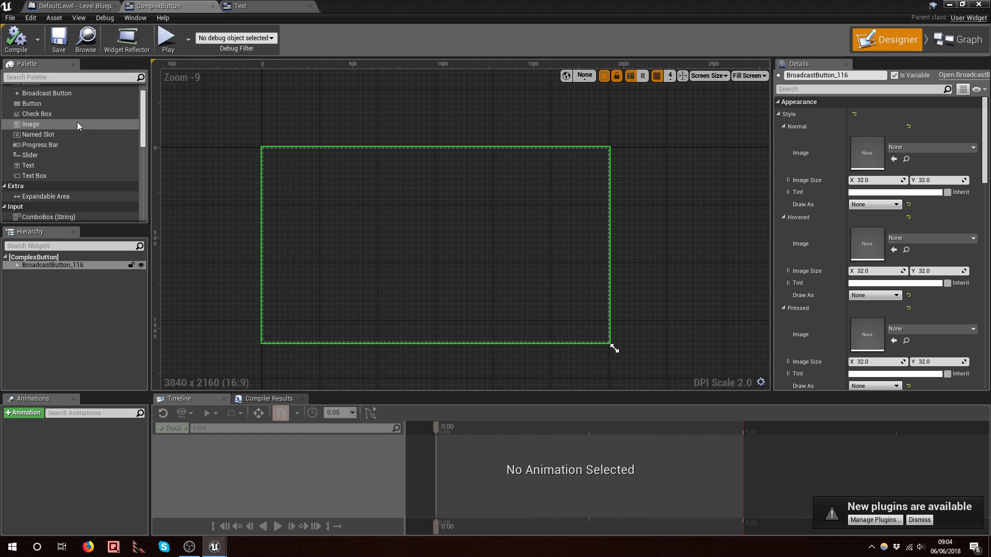
pyautogui.scroll(-5, 72, 155)
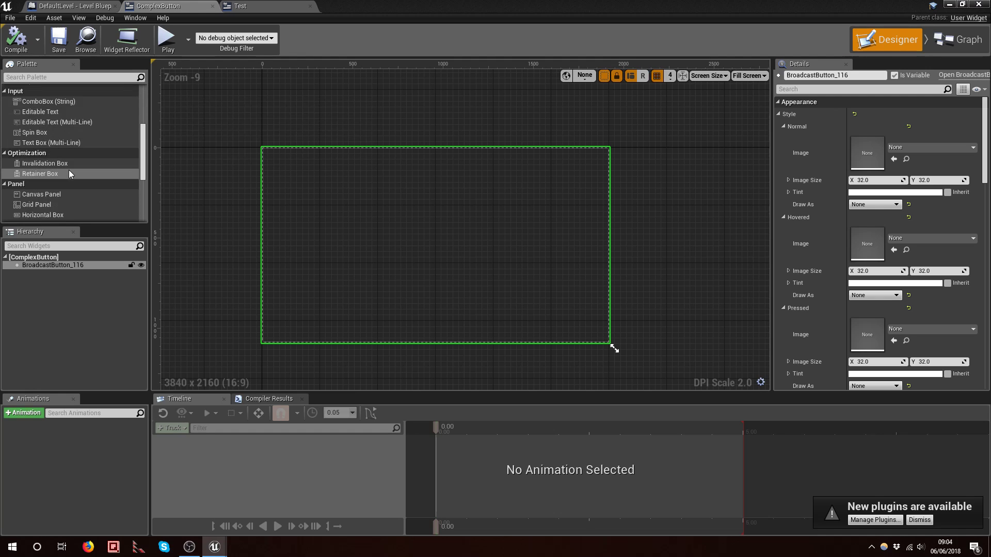
pyautogui.scroll(-3, 65, 171)
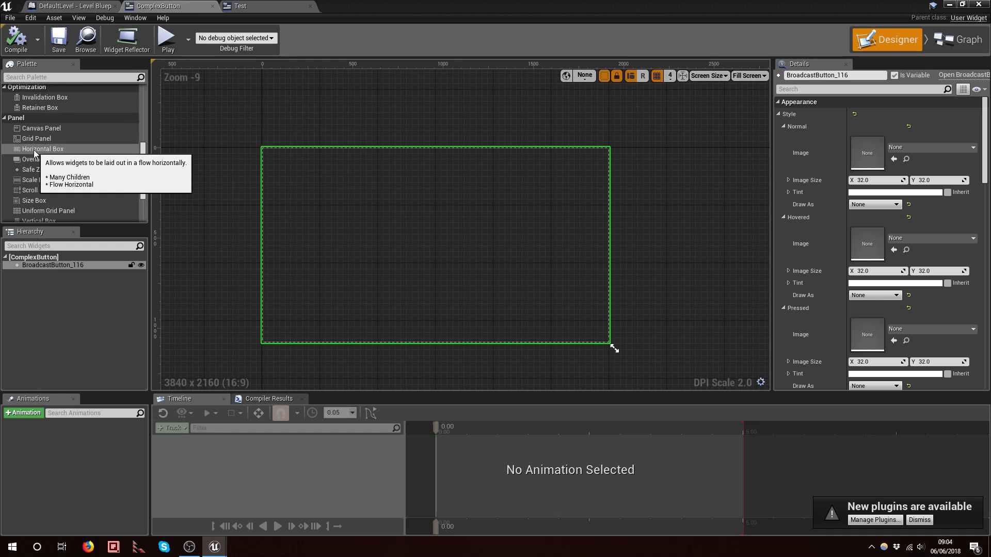
pyautogui.moveTo(33, 150); pyautogui.dragTo(82, 268)
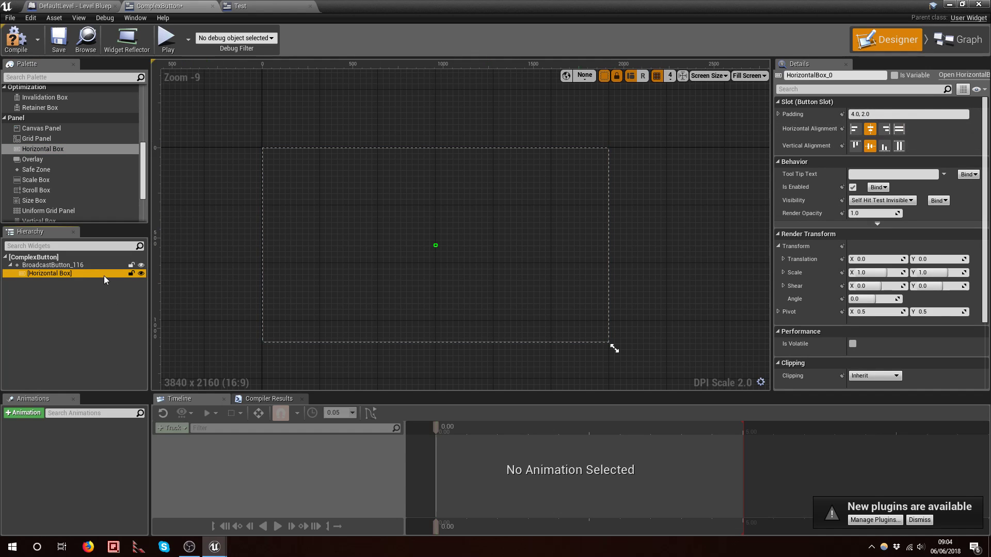
# Give the Horizontal Box Fill horizontal and vertical alignment with 0 padding, then compile
pyautogui.click(900, 129)
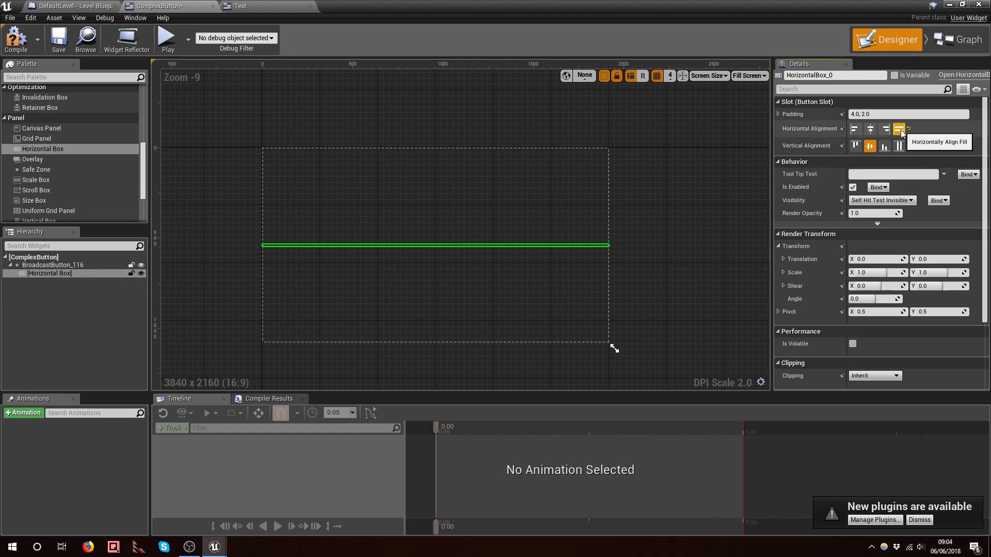
pyautogui.click(901, 147)
pyautogui.click(880, 114)
pyautogui.write('0')
pyautogui.press('Return')
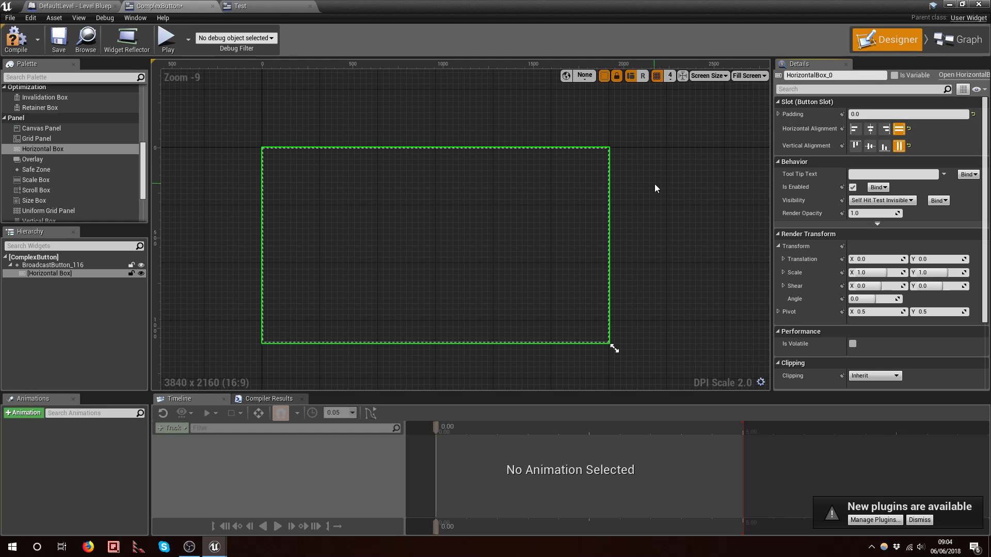
pyautogui.click(24, 47)
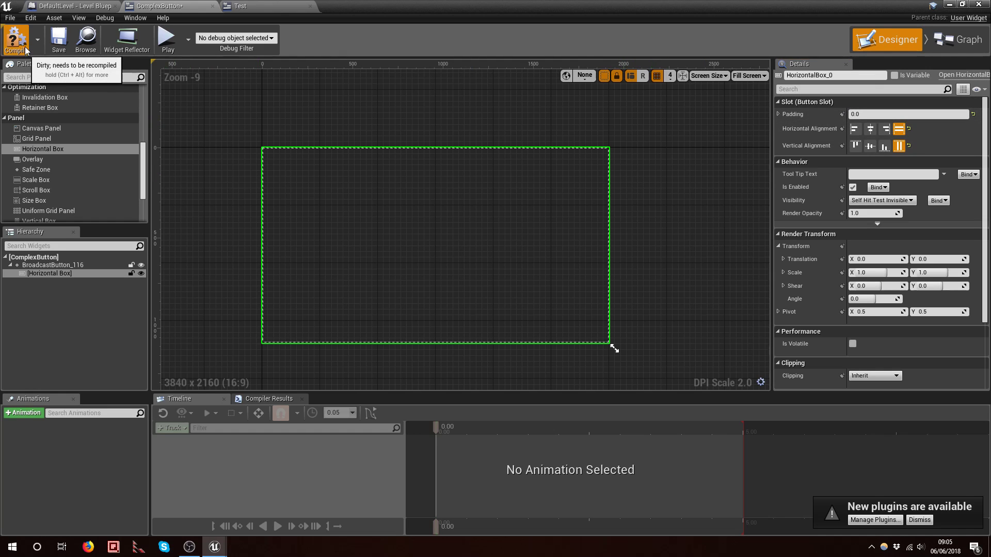
# Save, then switch the preview from Fill Screen to Custom 1000 × 200 and centre it
pyautogui.click(59, 46)
pyautogui.click(352, 114)
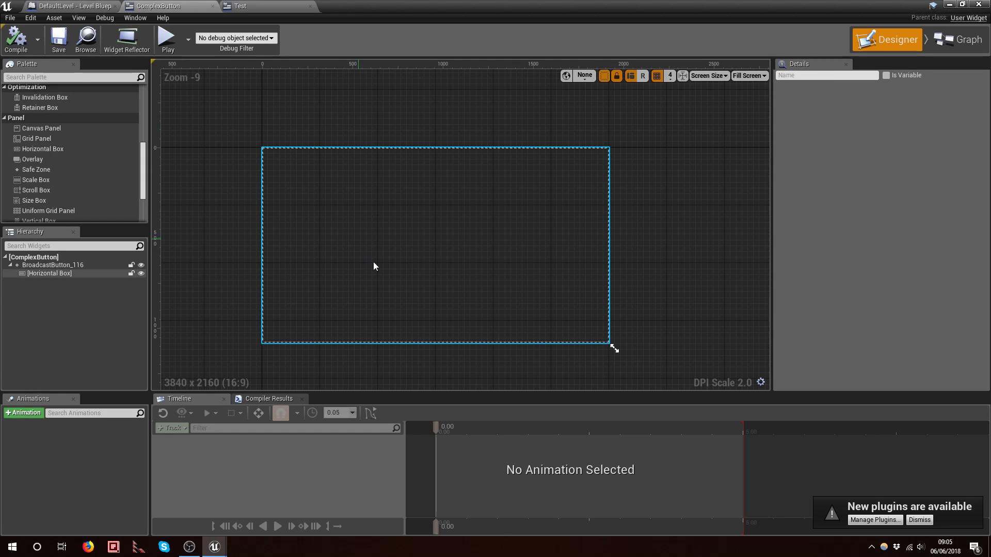
pyautogui.click(756, 78)
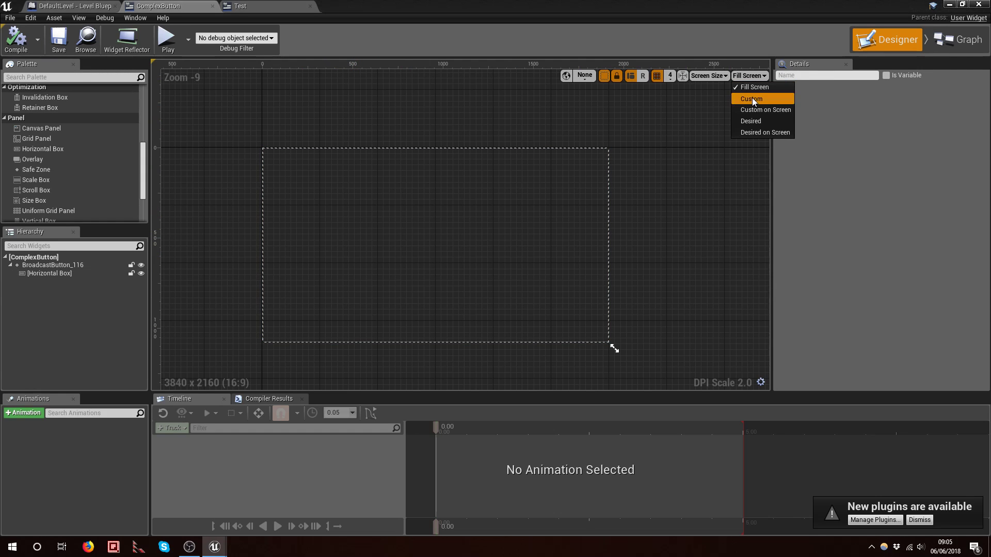
pyautogui.click(751, 98)
pyautogui.moveTo(604, 195); pyautogui.dragTo(660, 269, button='right')
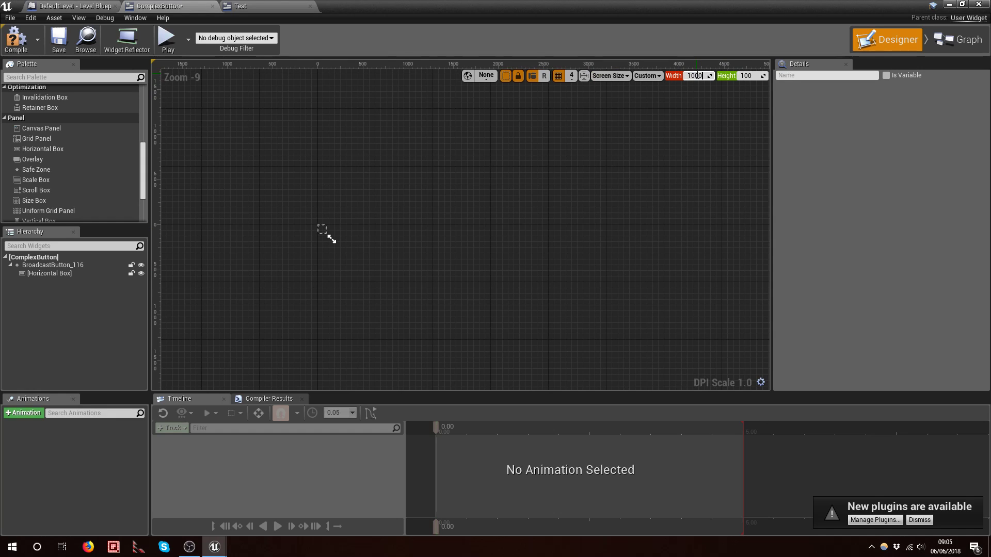
pyautogui.press('Tab')
pyautogui.write('200')
pyautogui.press('Return')
pyautogui.moveTo(251, 156); pyautogui.dragTo(217, 155, button='right')
pyautogui.scroll(4, 435, 168)
pyautogui.scroll(4, 449, 171)
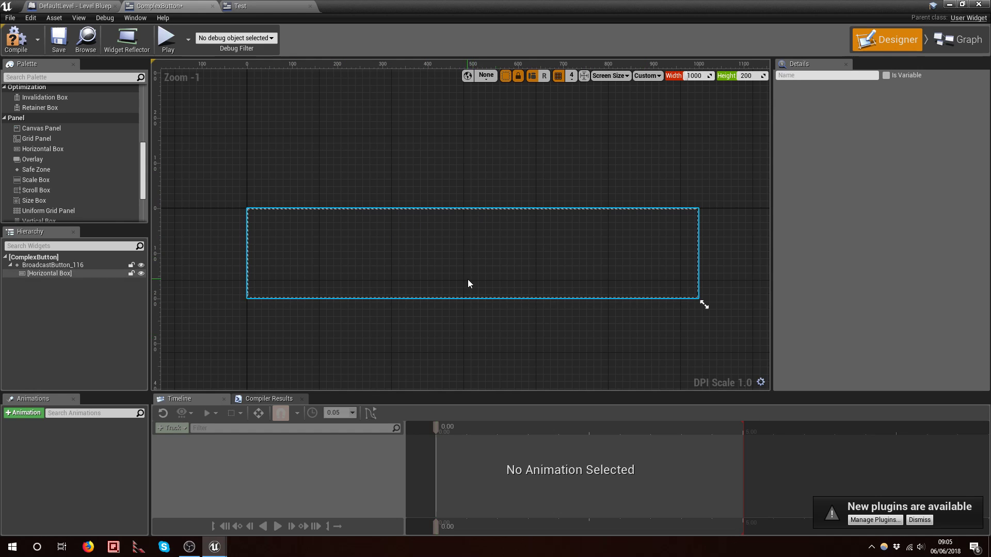
# Add Image_0, a Border holding a Text Block, and Image_1 to the Horizontal Box
pyautogui.scroll(-1, 468, 280)
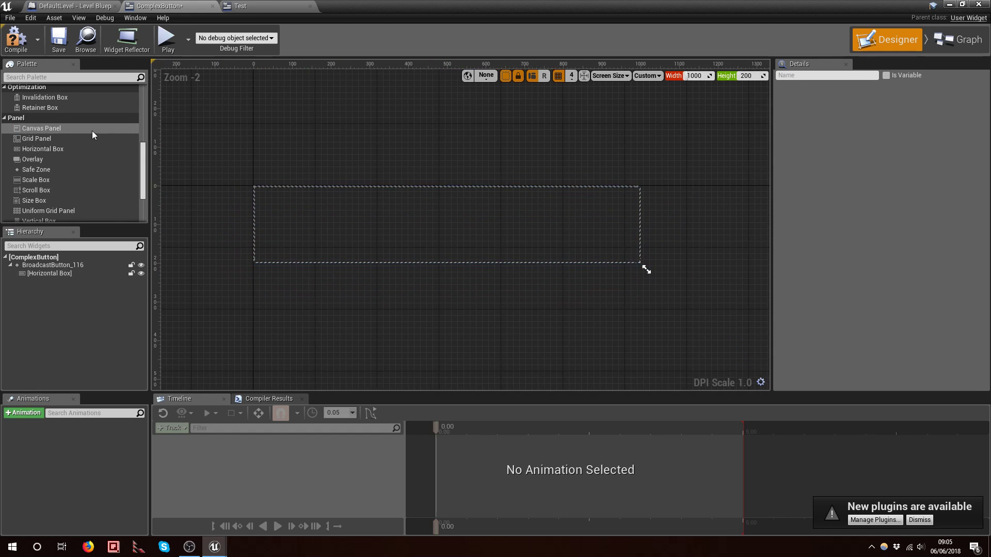
pyautogui.scroll(10, 67, 125)
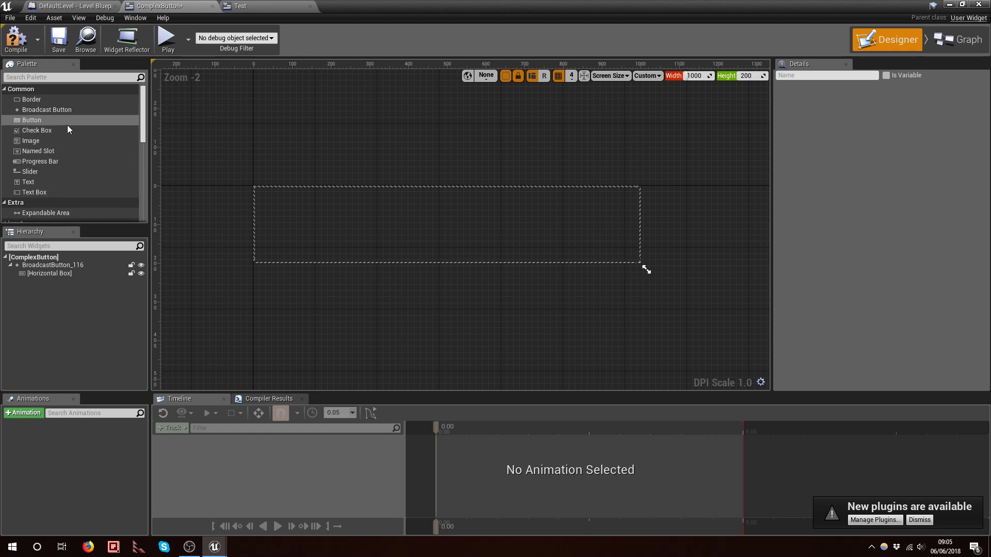
pyautogui.click(36, 139)
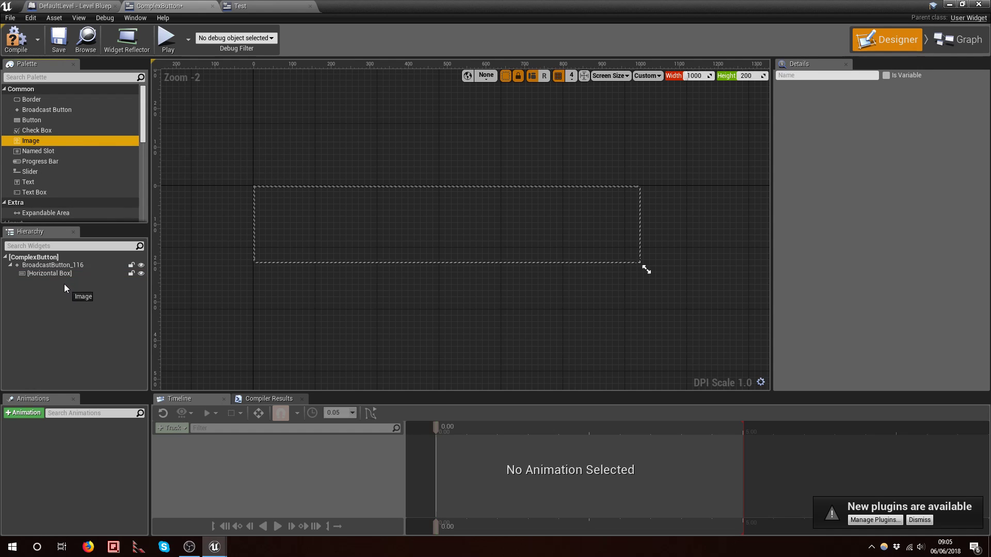
pyautogui.moveTo(64, 283); pyautogui.dragTo(60, 271)
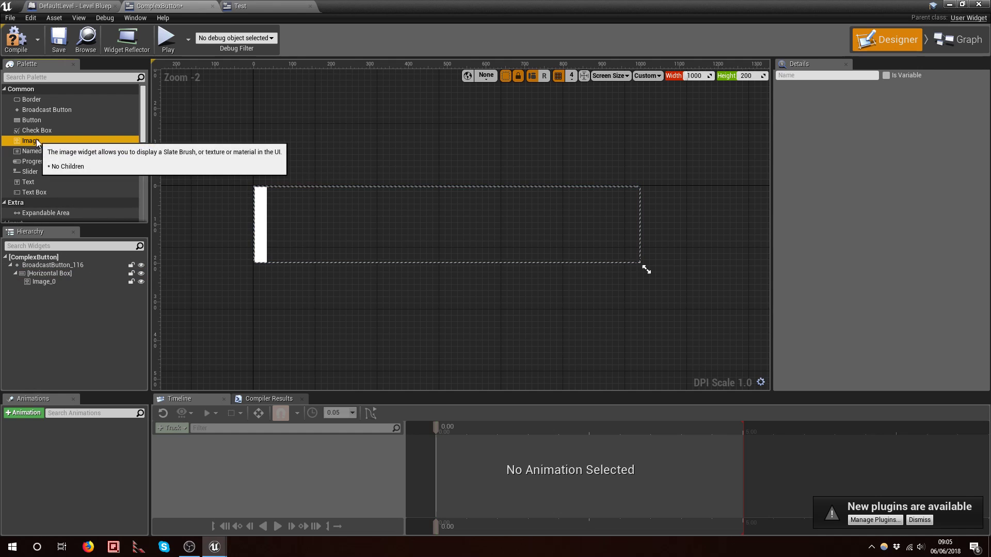
pyautogui.moveTo(43, 146); pyautogui.dragTo(68, 272)
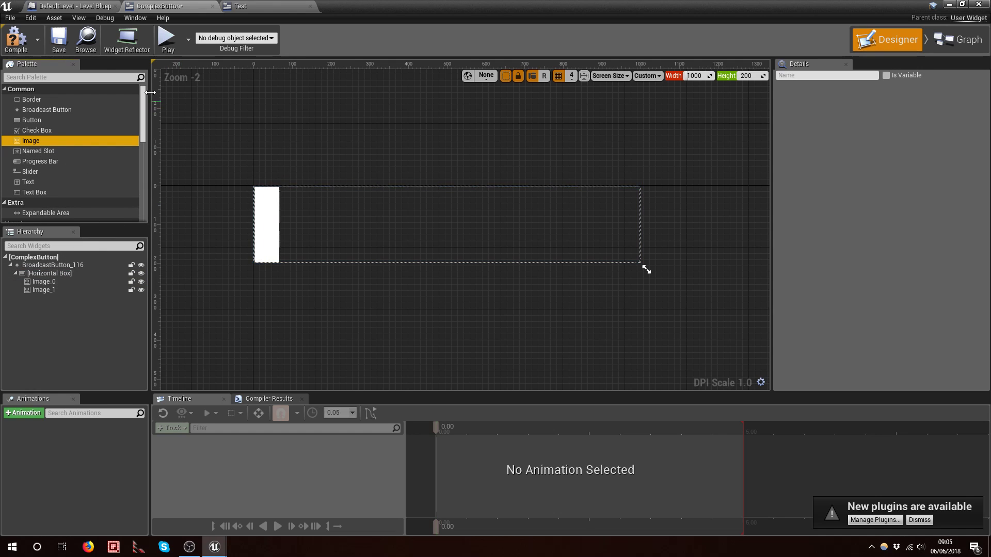
pyautogui.moveTo(41, 102); pyautogui.dragTo(51, 286)
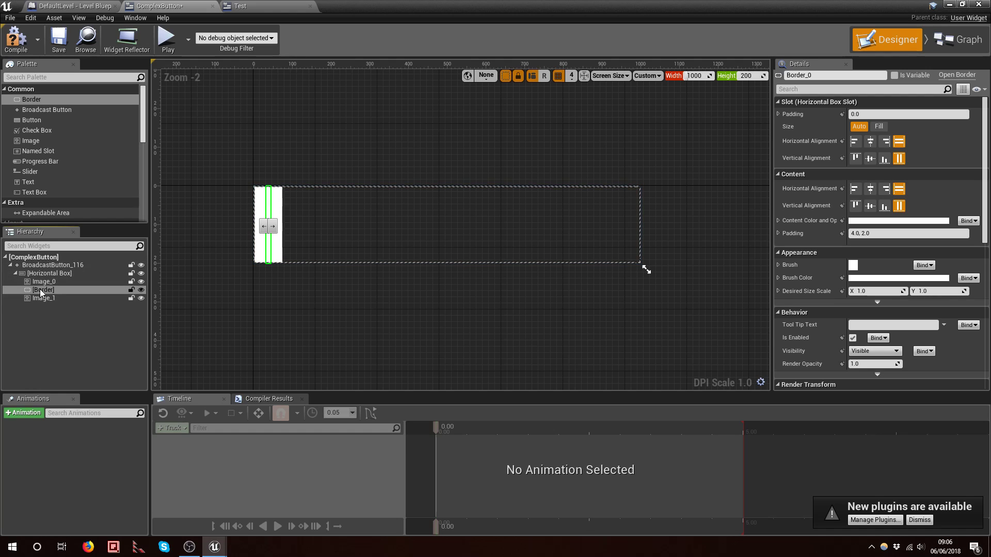
pyautogui.scroll(-3, 72, 130)
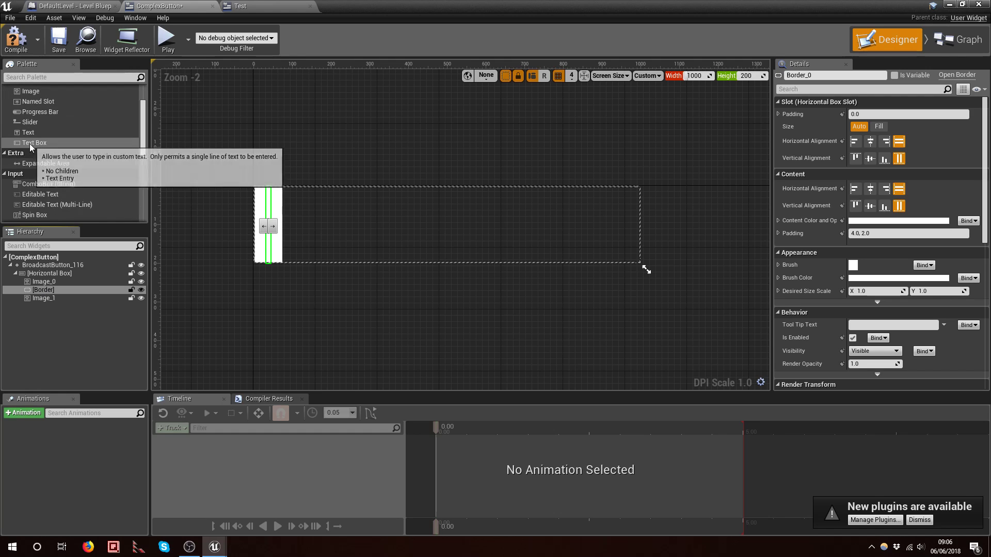
pyautogui.moveTo(29, 132)
pyautogui.mouseDown()
pyautogui.moveTo(103, 236)
pyautogui.moveTo(54, 289)
pyautogui.mouseUp()
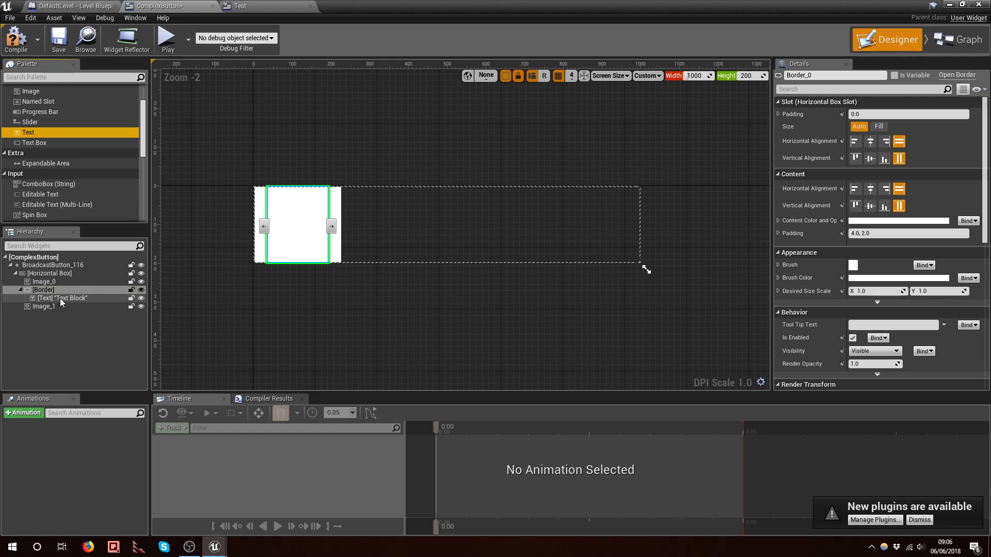
pyautogui.click(45, 281)
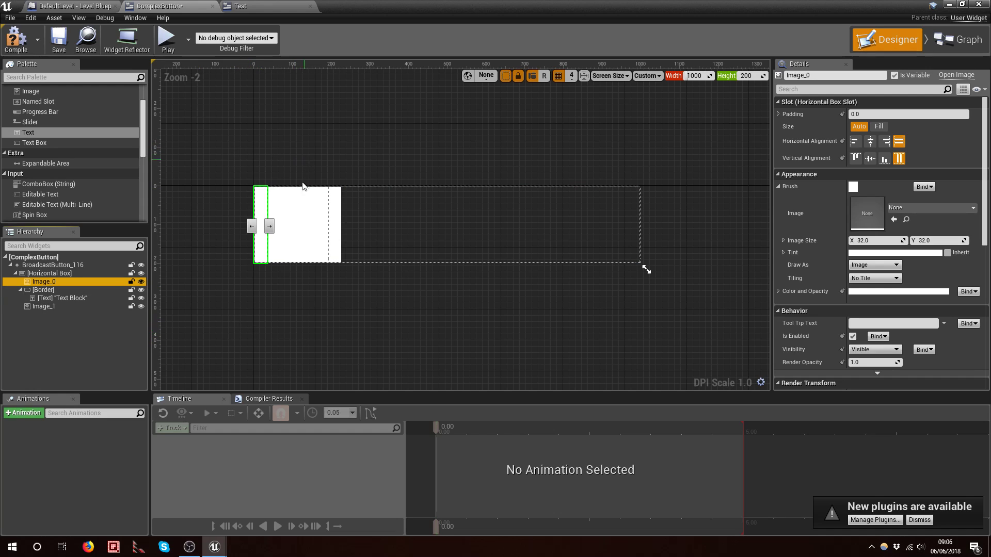
# Give Image_0 the RoundEndLeft brush texture
pyautogui.keyDown('ctrl'); pyautogui.click(83, 306); pyautogui.keyUp('ctrl')
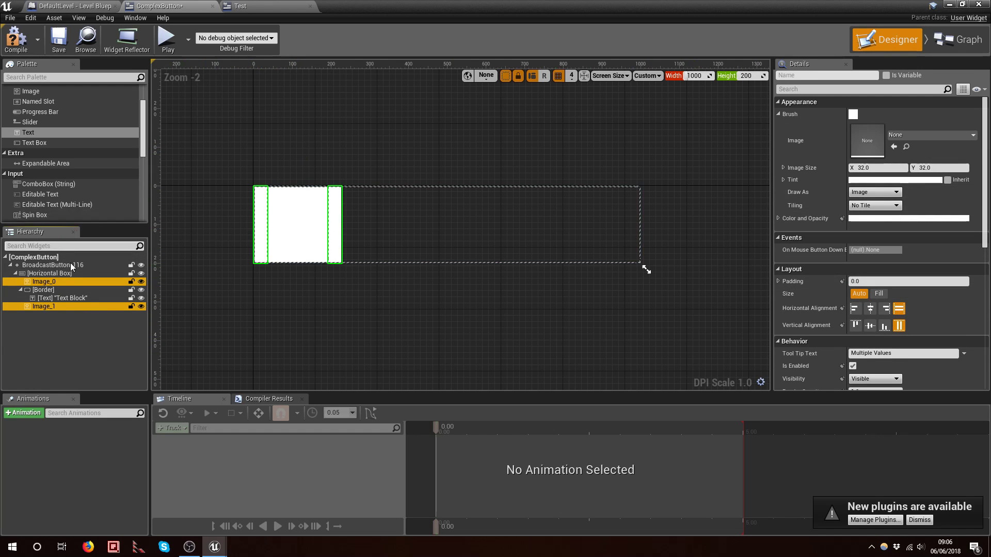
pyautogui.click(71, 280)
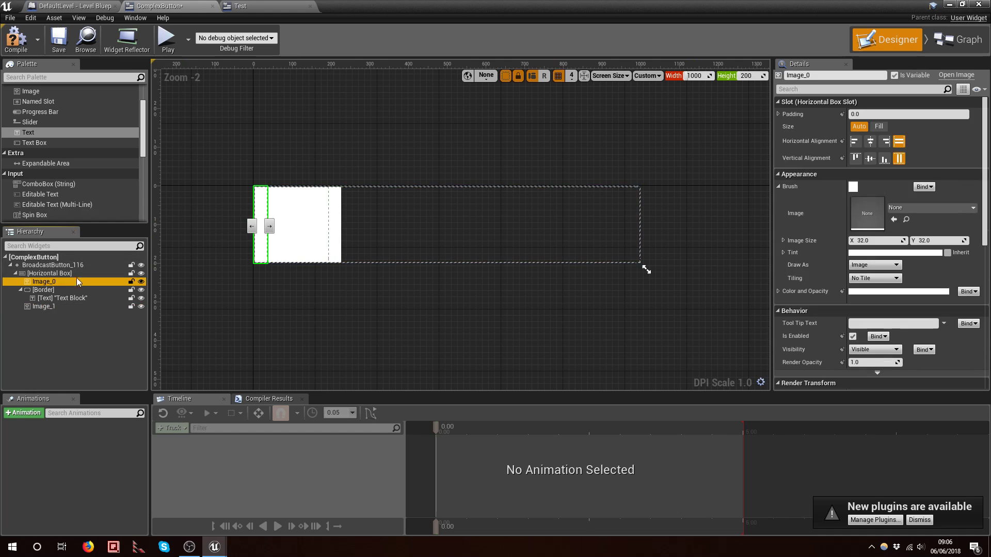
pyautogui.click(905, 208)
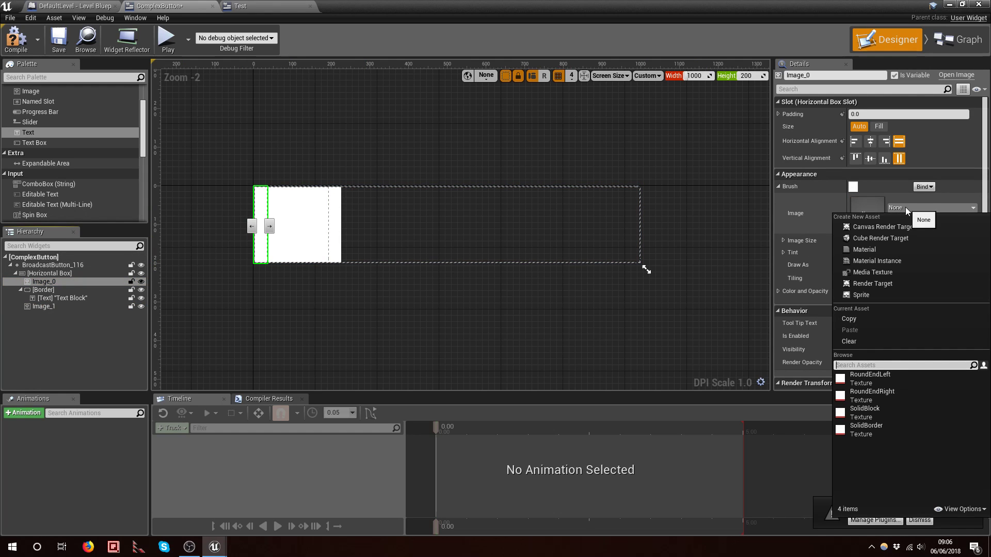
pyautogui.click(889, 379)
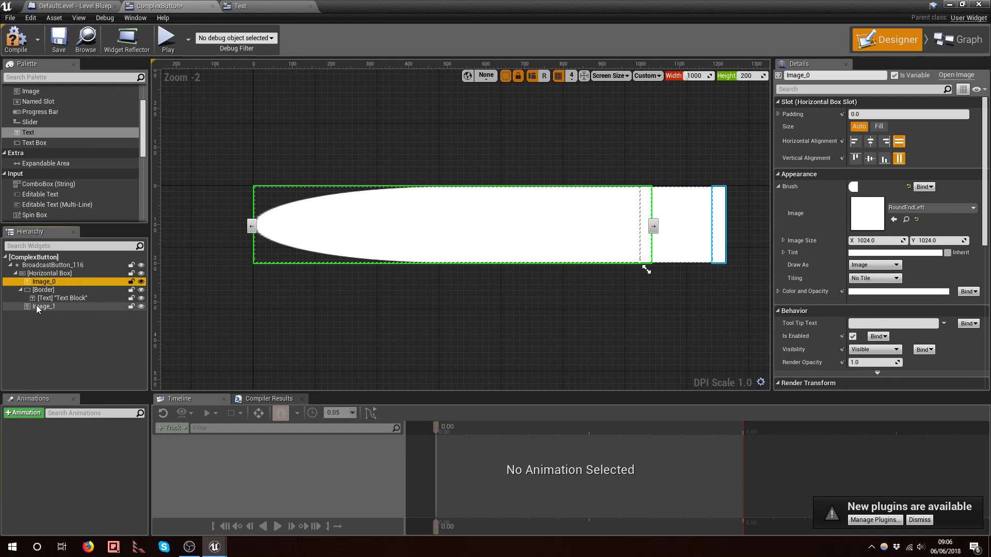
# Give Image_1 the RoundEndRight brush texture and recentre the view on the pill
pyautogui.click(51, 306)
pyautogui.click(936, 211)
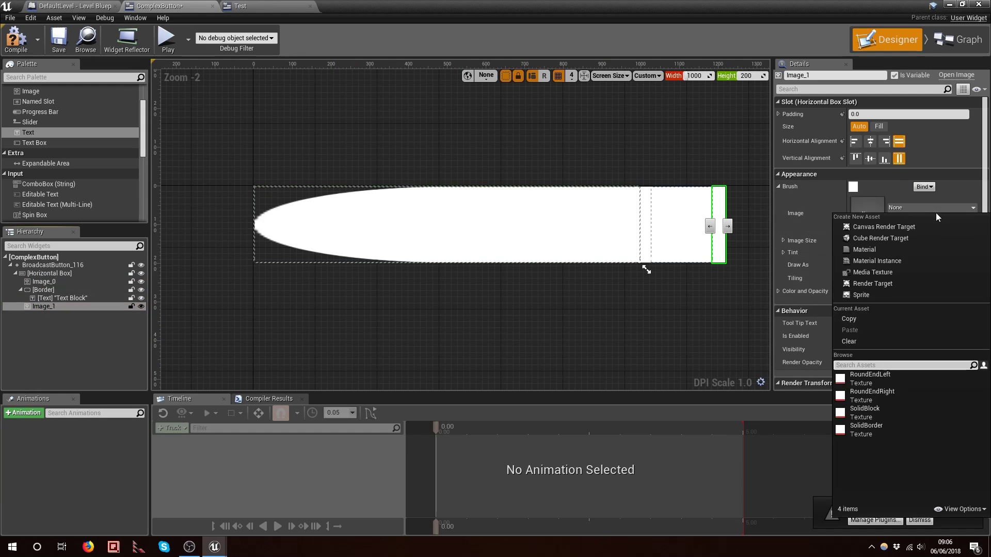
pyautogui.click(886, 395)
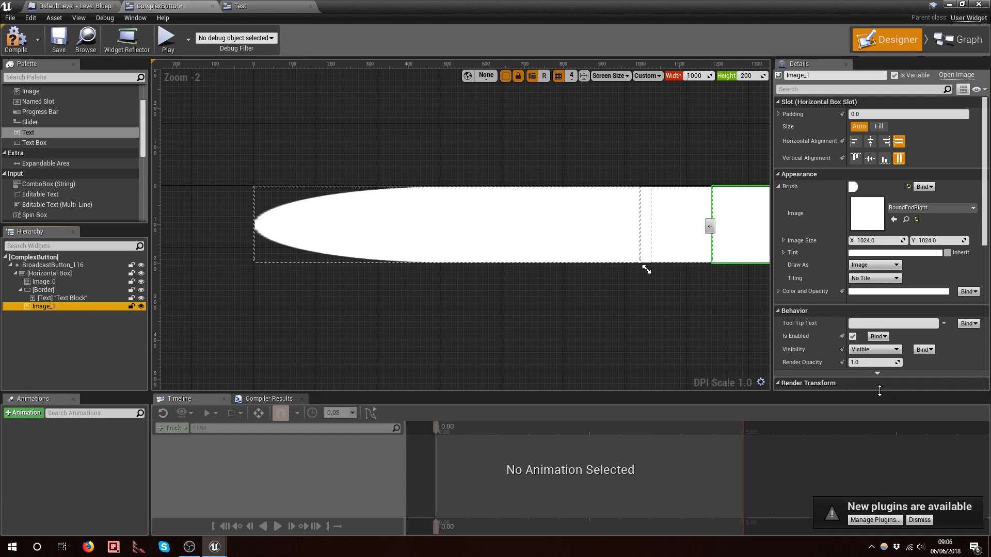
pyautogui.scroll(-2, 733, 362)
pyautogui.moveTo(626, 210)
pyautogui.mouseDown(button='right')
pyautogui.moveTo(469, 141)
pyautogui.moveTo(375, 127)
pyautogui.moveTo(402, 141)
pyautogui.moveTo(397, 135)
pyautogui.mouseUp(button='right')
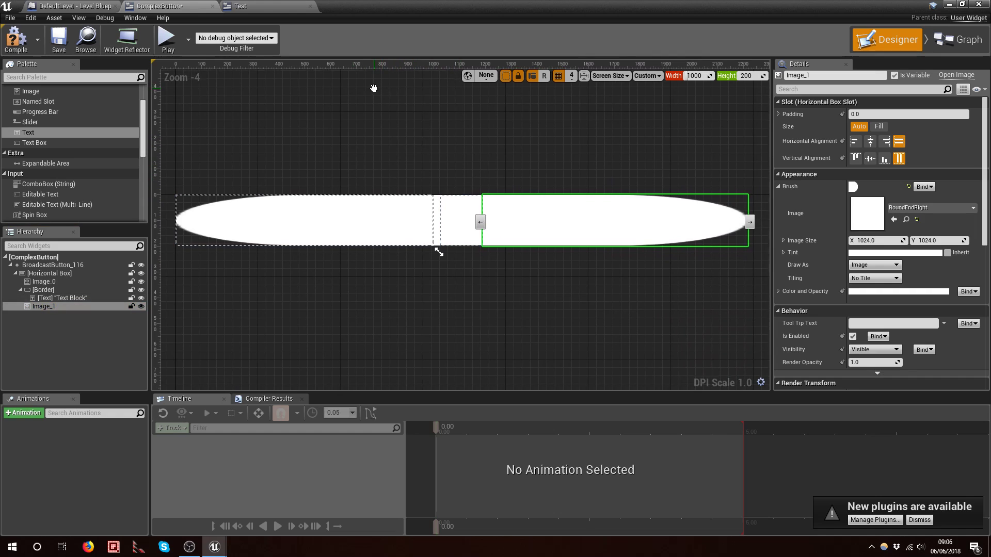
pyautogui.moveTo(373, 88); pyautogui.dragTo(400, 92, button='right')
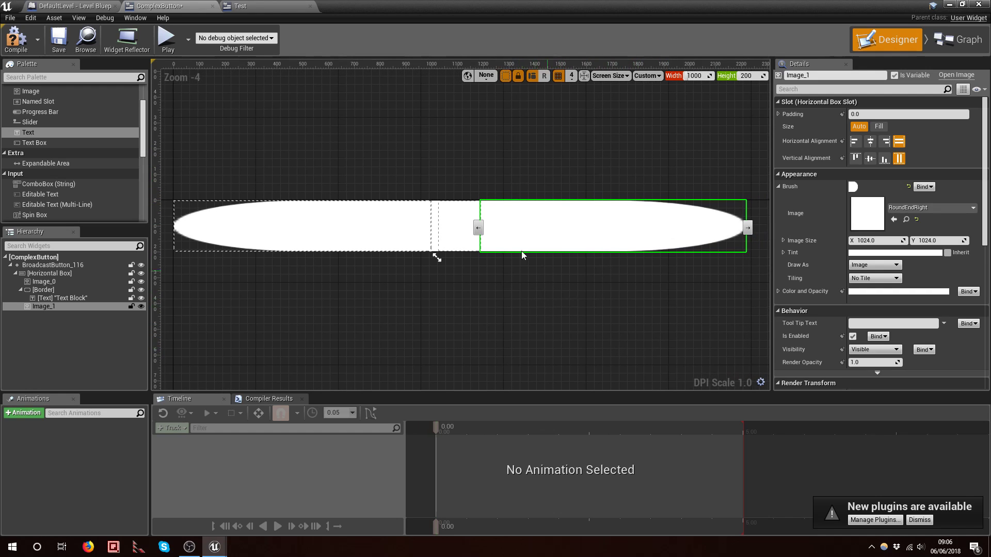
pyautogui.moveTo(286, 106); pyautogui.dragTo(335, 112, button='right')
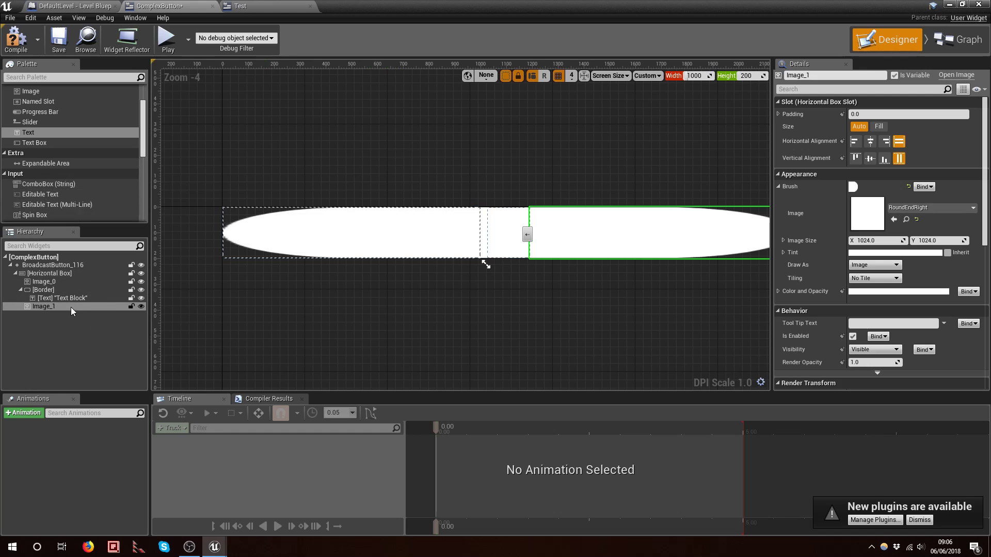
# Wrap Image_0 in a Size Box
pyautogui.click(71, 282)
pyautogui.rightClick(72, 282)
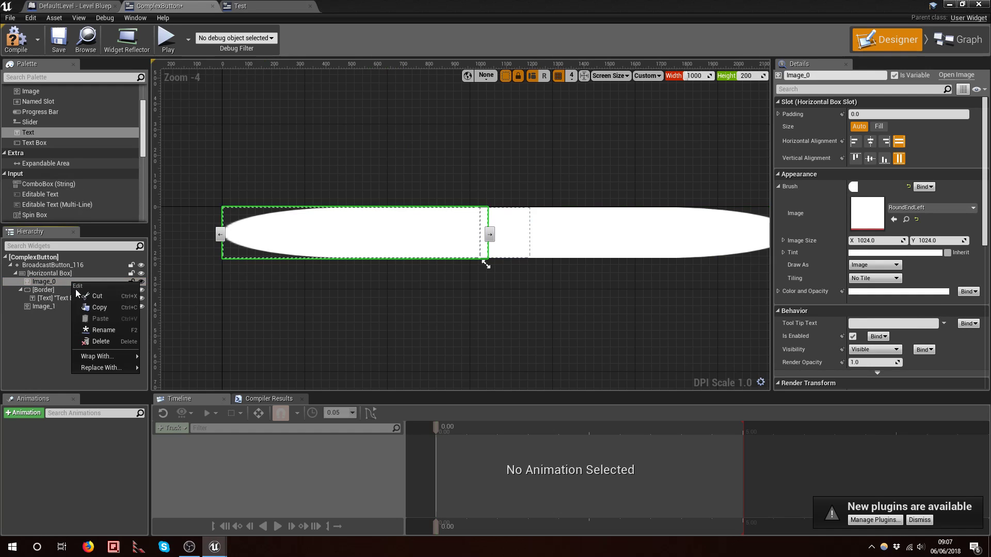
pyautogui.moveTo(101, 358)
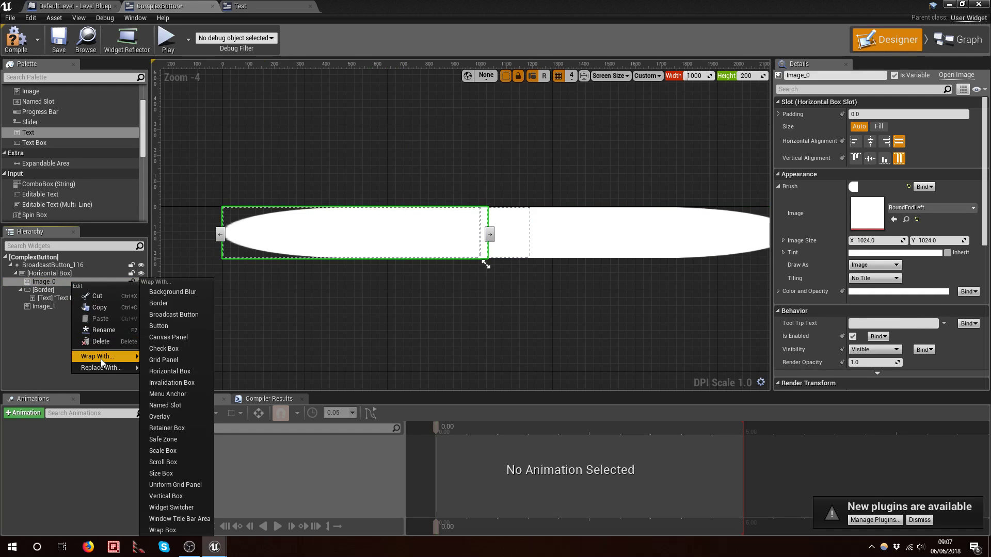
pyautogui.click(179, 475)
# Wrap Image_1 in its own Size Box
pyautogui.click(55, 313)
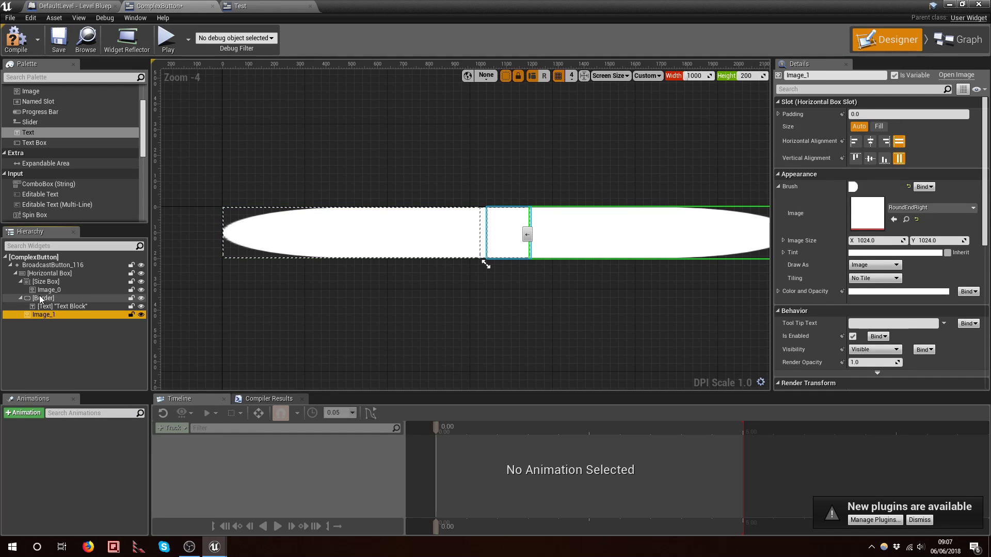
pyautogui.rightClick(72, 318)
pyautogui.moveTo(98, 393)
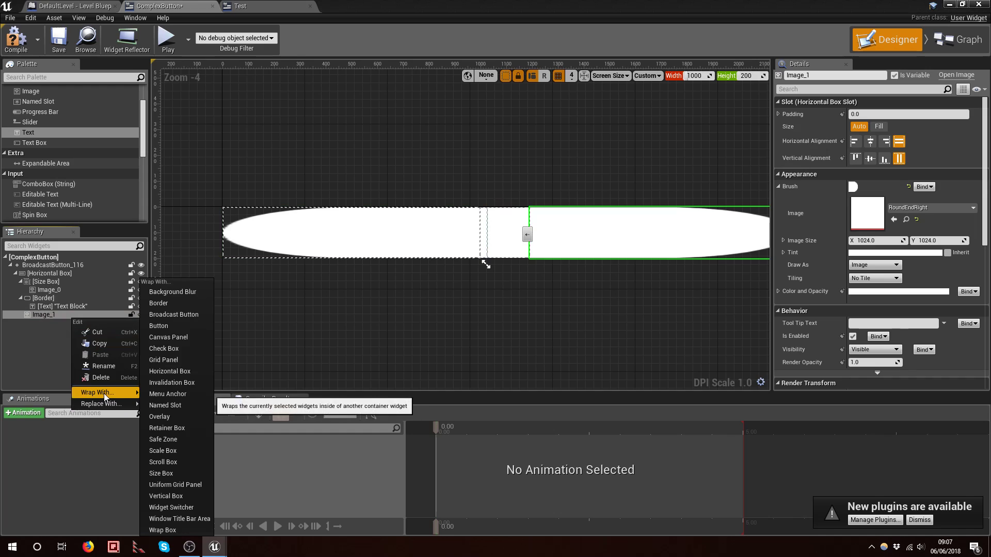
pyautogui.click(180, 471)
pyautogui.click(61, 283)
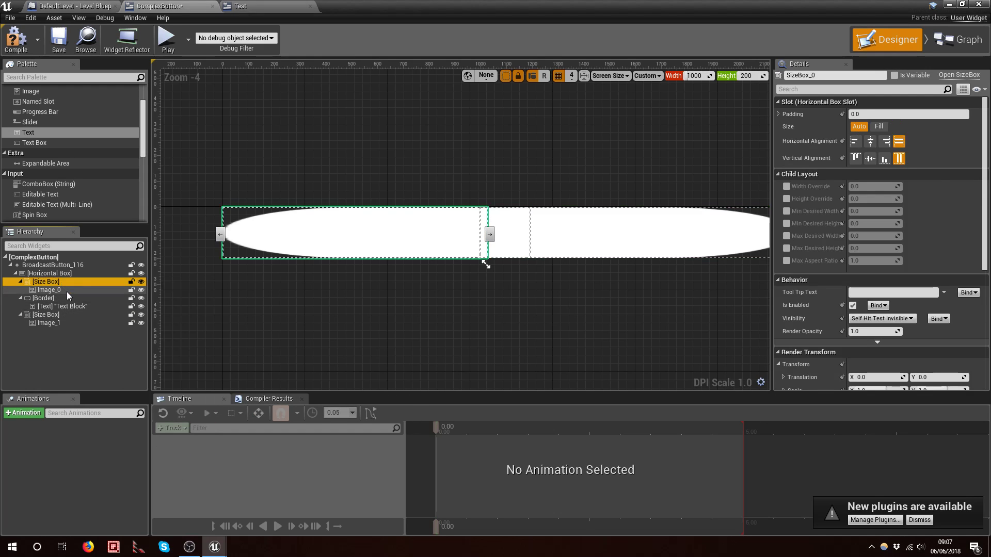
# Enable Width Override on both Size Boxes with a width of 200
pyautogui.click(786, 186)
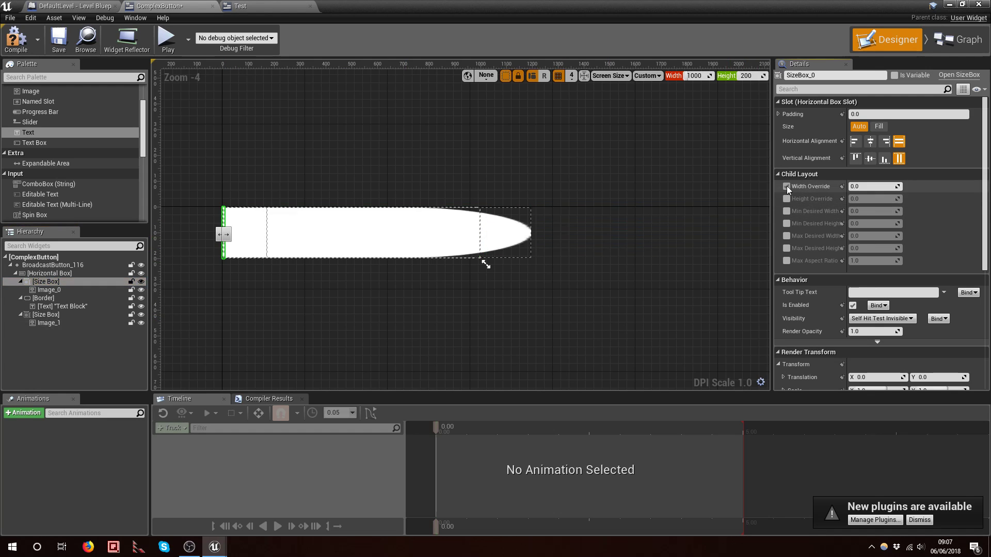
pyautogui.keyDown('ctrl'); pyautogui.click(70, 311); pyautogui.keyUp('ctrl')
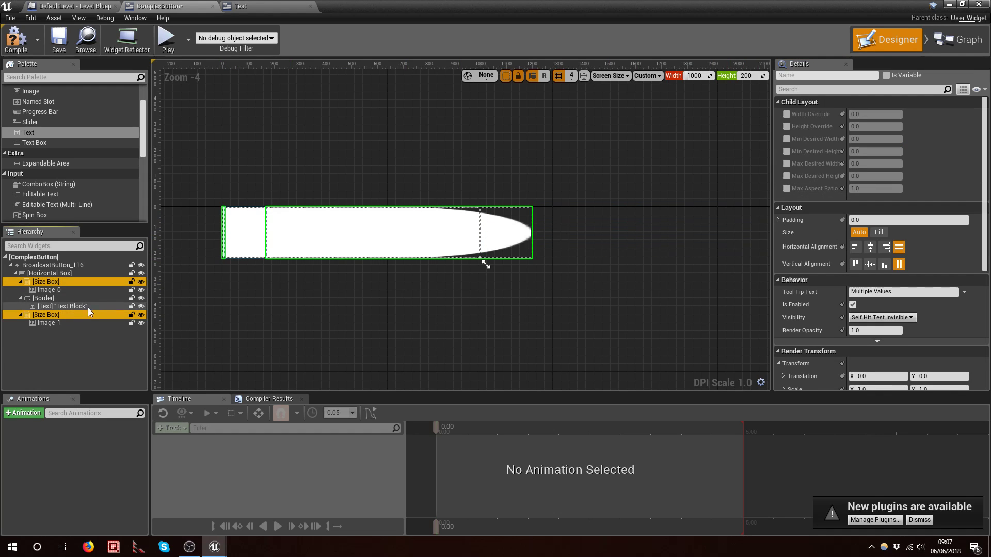
pyautogui.click(786, 114)
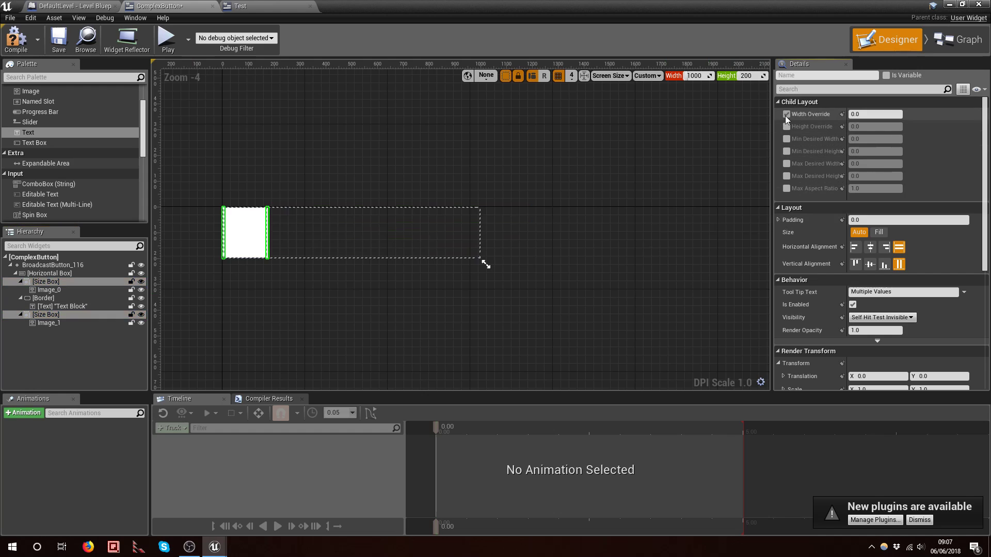
pyautogui.click(858, 118)
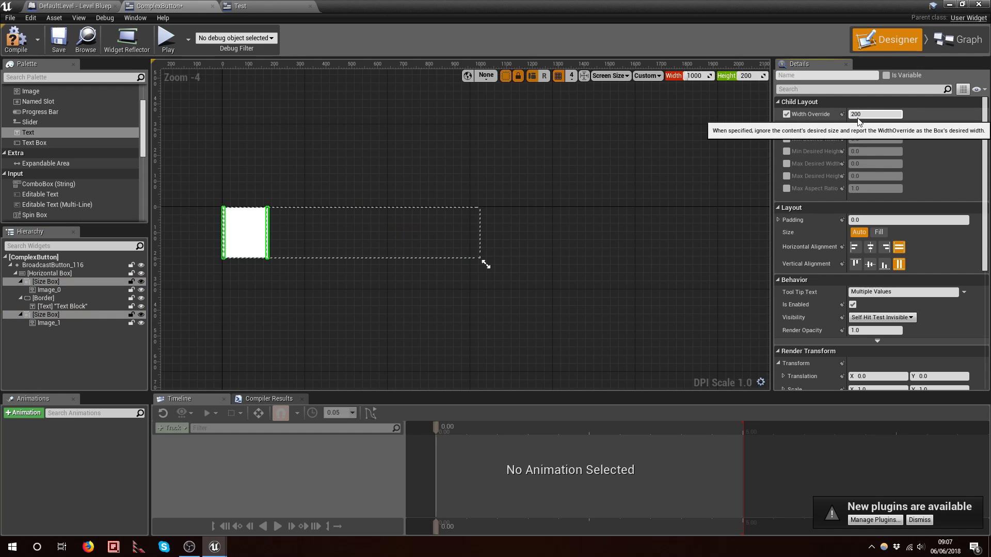
pyautogui.press('Return')
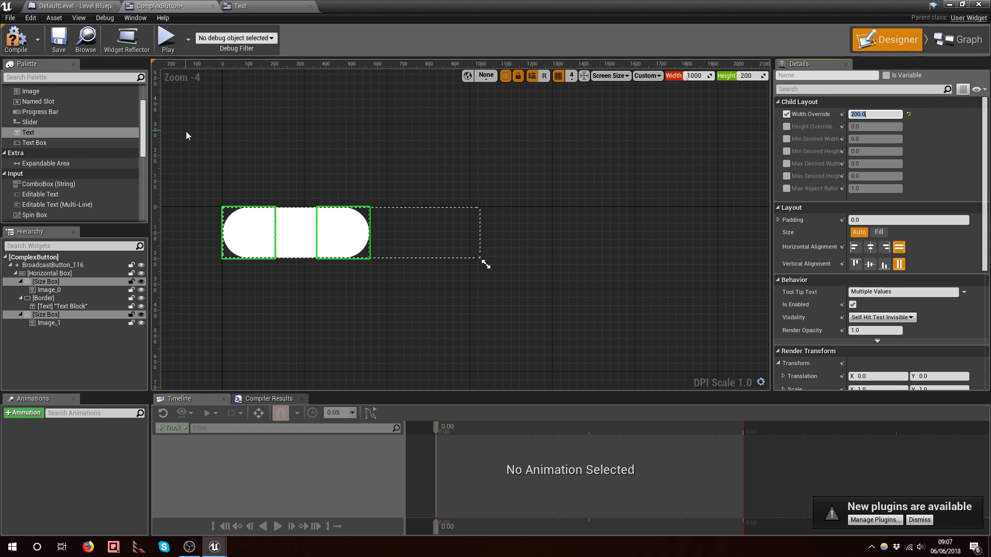
pyautogui.click(271, 146)
pyautogui.moveTo(276, 146); pyautogui.dragTo(350, 153, button='right')
pyautogui.scroll(1, 351, 153)
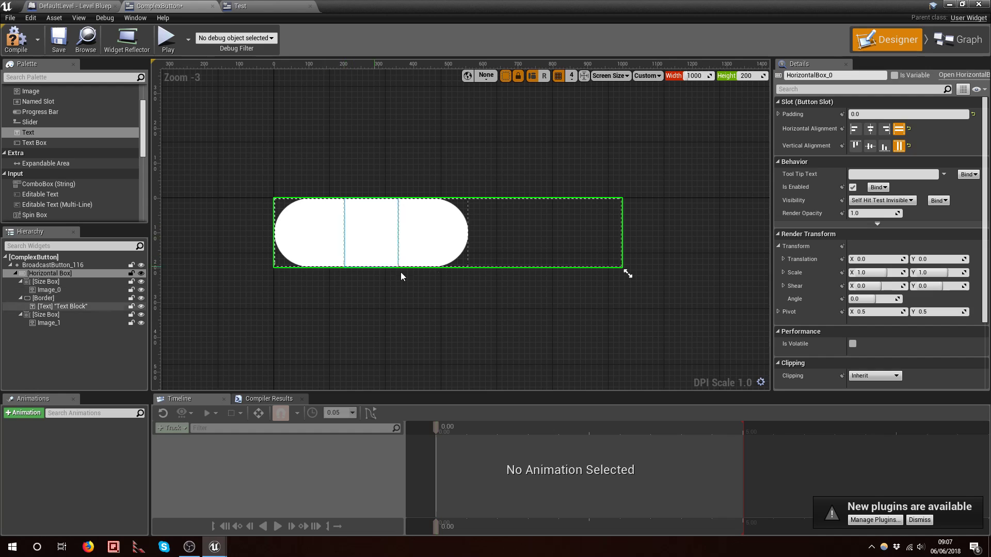
# Set the Border's slot size to Fill so it stretches across the remaining width
pyautogui.click(380, 234)
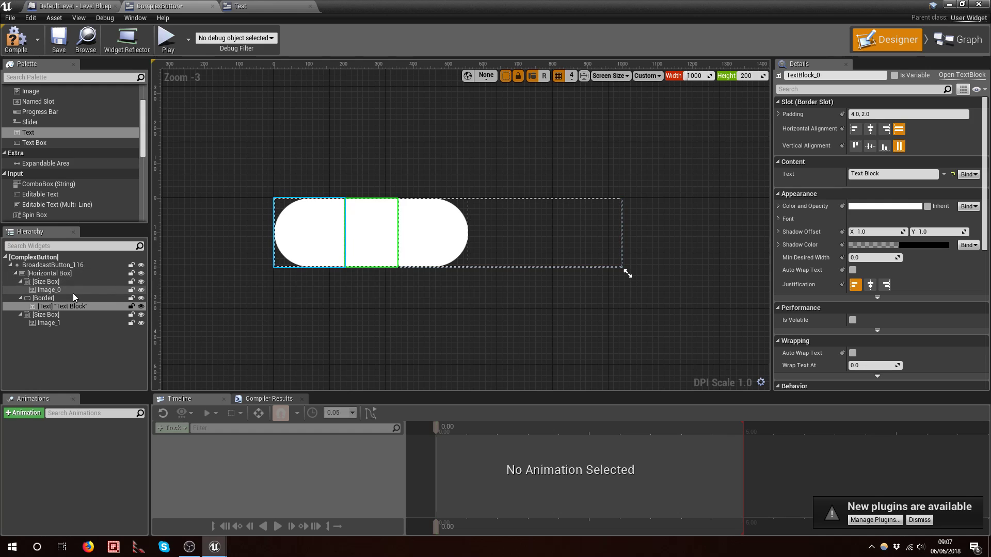
pyautogui.click(61, 299)
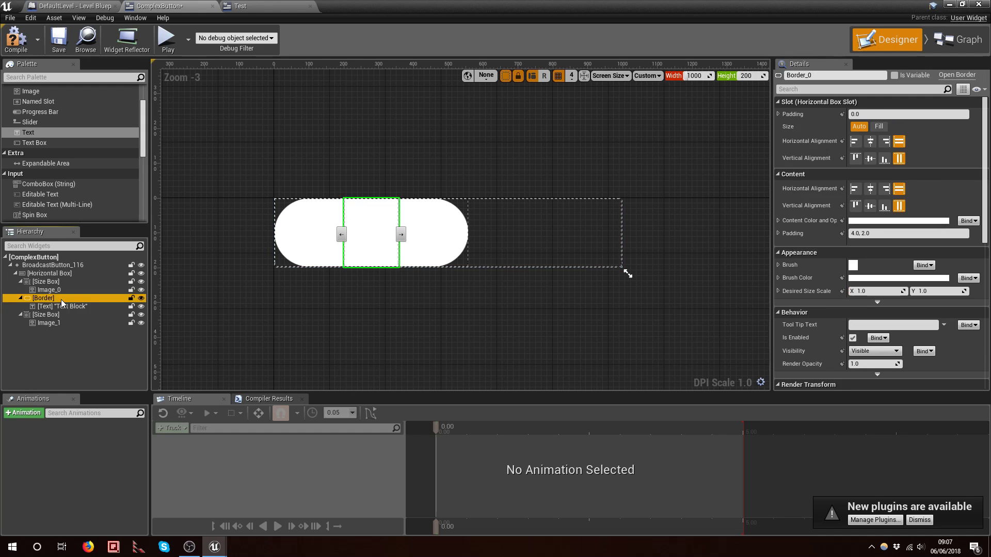
pyautogui.click(880, 127)
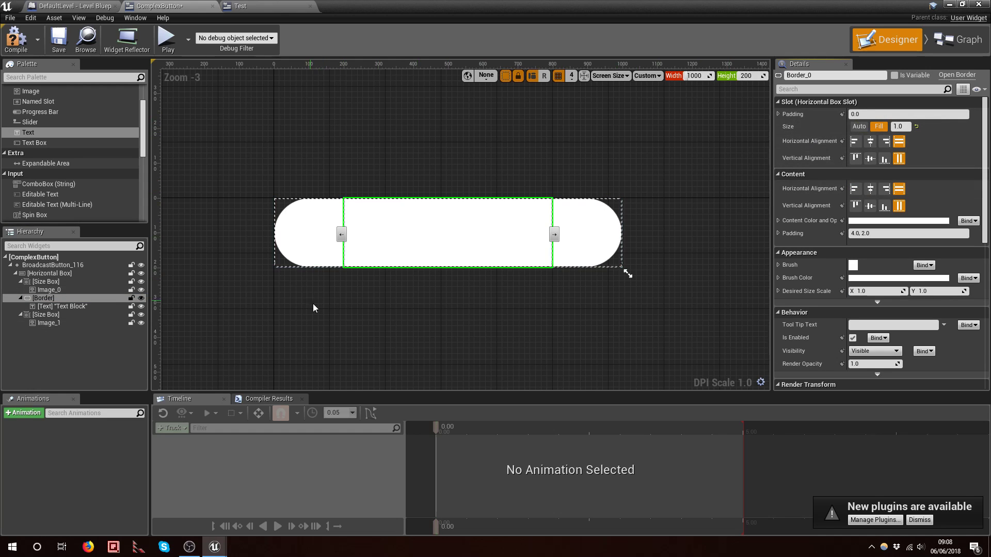
pyautogui.click(452, 155)
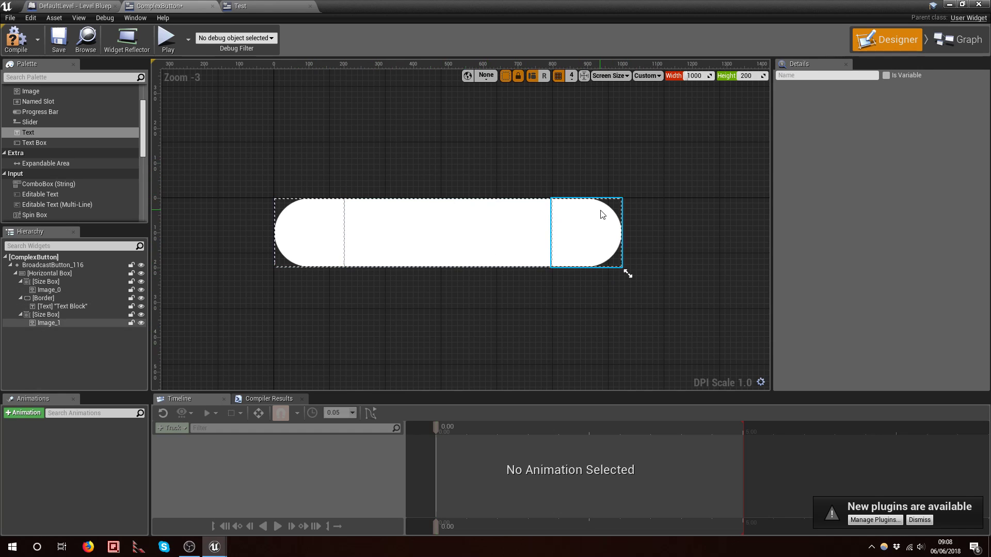
# Inspect the left and right end-cap images to check their textures
pyautogui.click(595, 246)
pyautogui.click(320, 252)
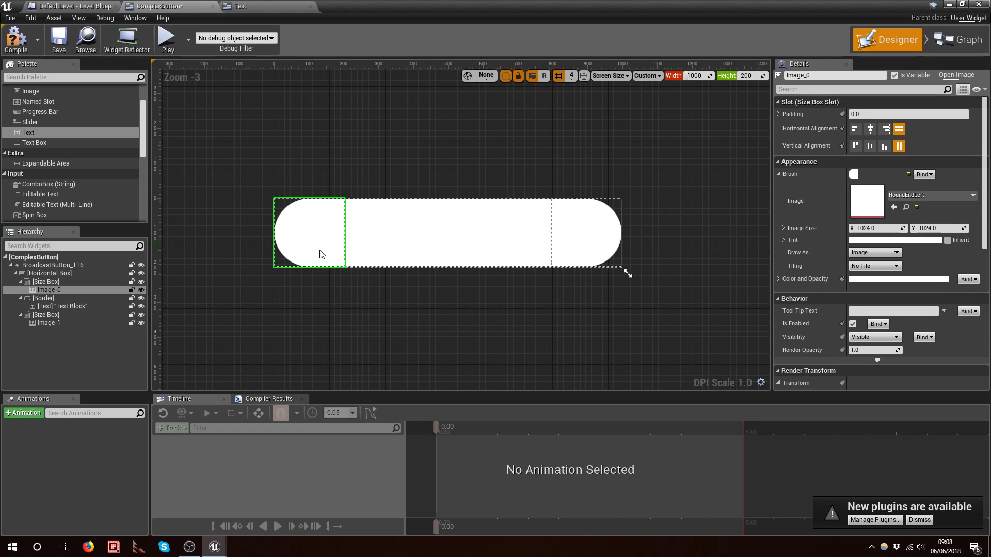
pyautogui.click(614, 255)
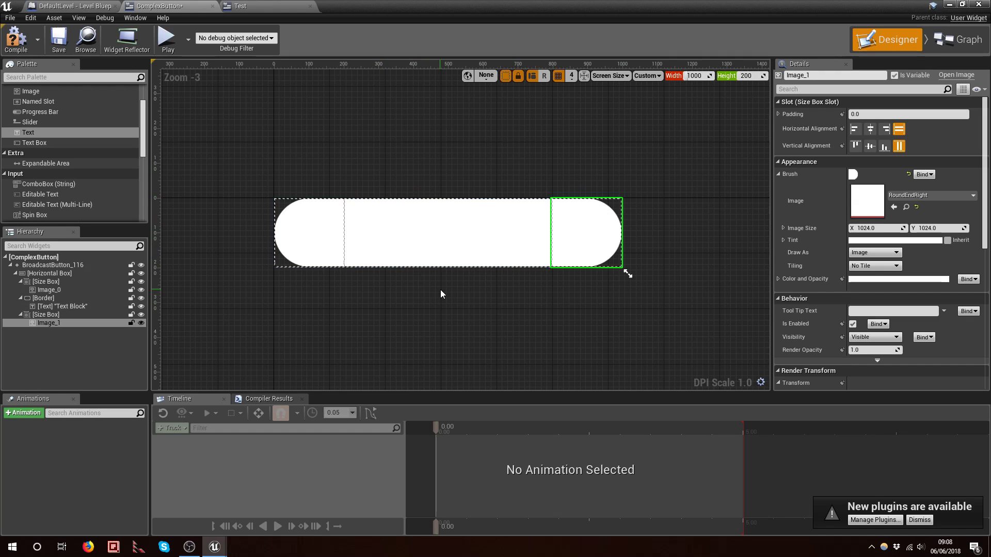
pyautogui.click(321, 320)
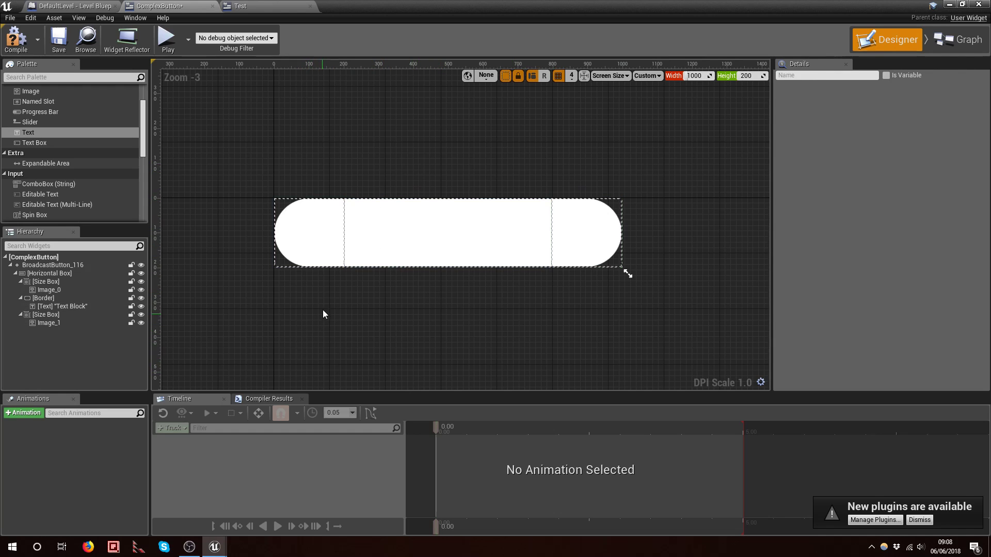
pyautogui.moveTo(416, 318); pyautogui.dragTo(451, 295, button='right')
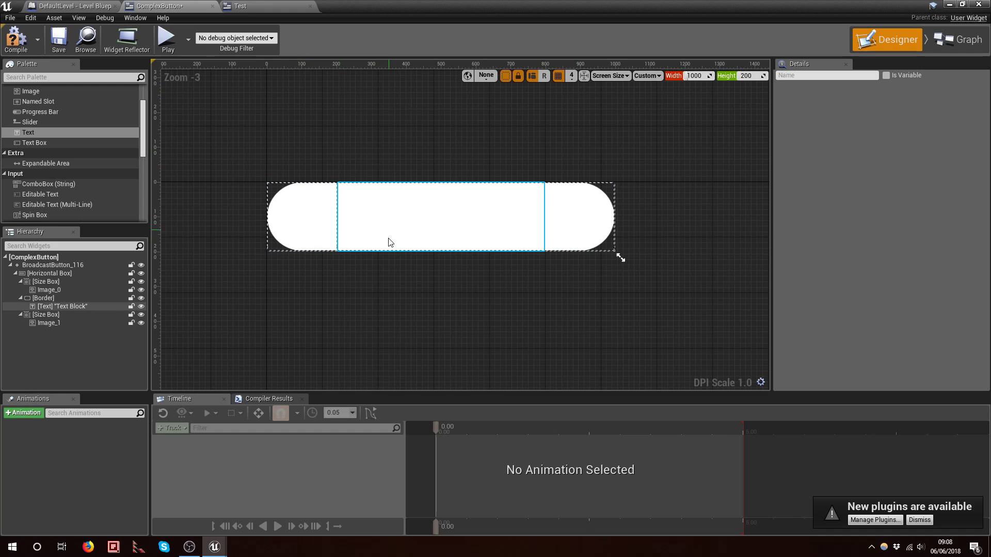
# Set both end-cap images' Color and Opacity to bright blue 0097FF
pyautogui.moveTo(385, 280); pyautogui.dragTo(381, 281, button='right')
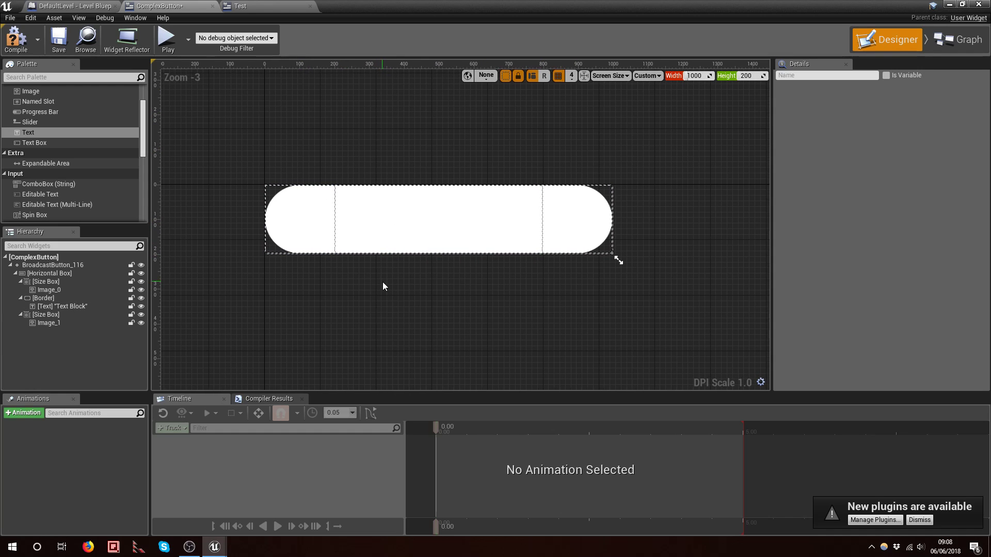
pyautogui.click(57, 290)
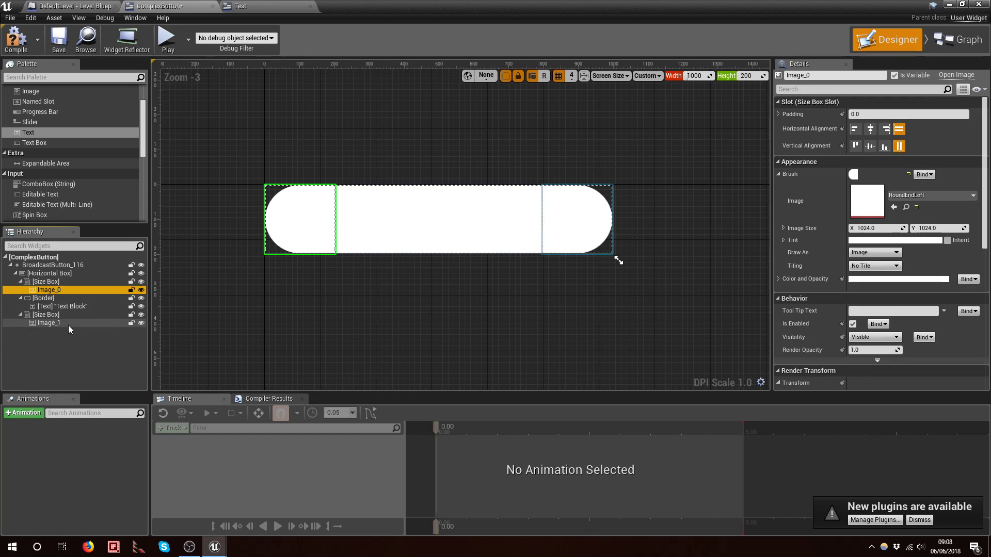
pyautogui.keyDown('ctrl'); pyautogui.click(68, 325); pyautogui.keyUp('ctrl')
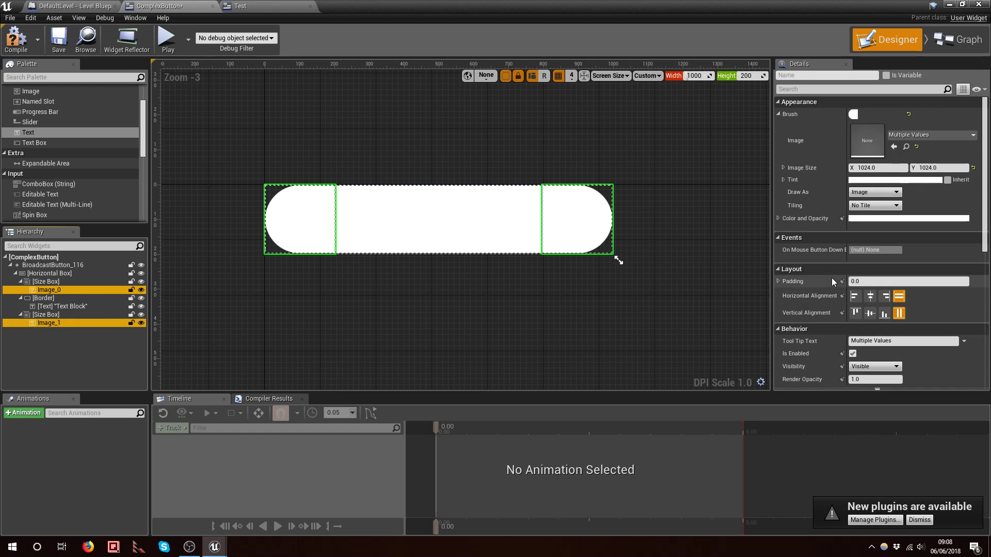
pyautogui.click(895, 219)
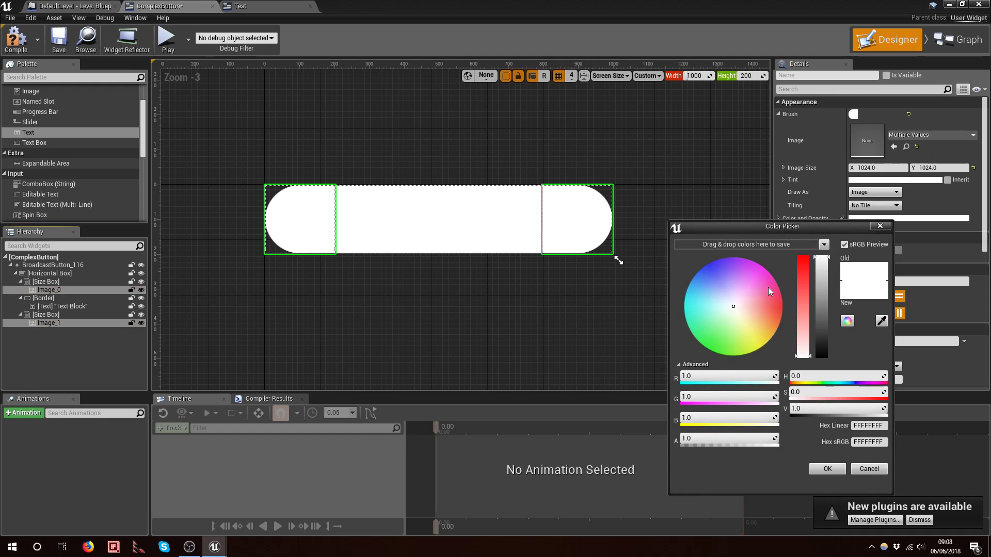
pyautogui.moveTo(730, 313); pyautogui.dragTo(689, 268)
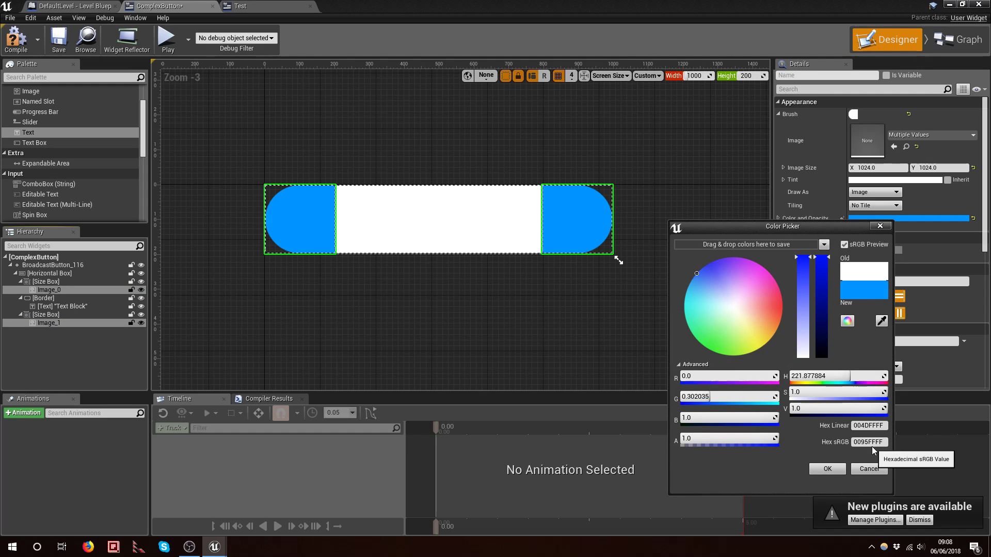
pyautogui.click(827, 469)
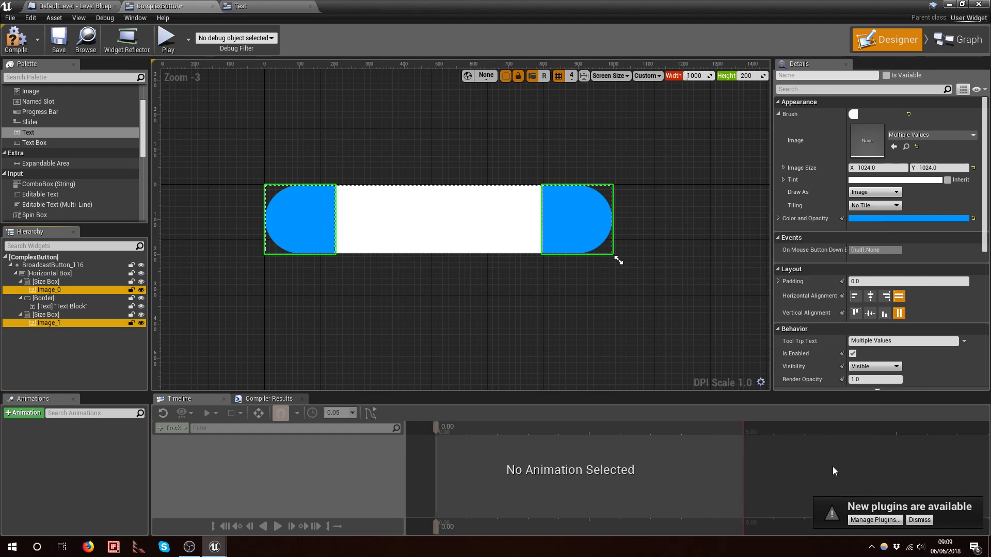
# Copy the blue colour and paste it into the Border's Brush Color
pyautogui.rightClick(801, 222)
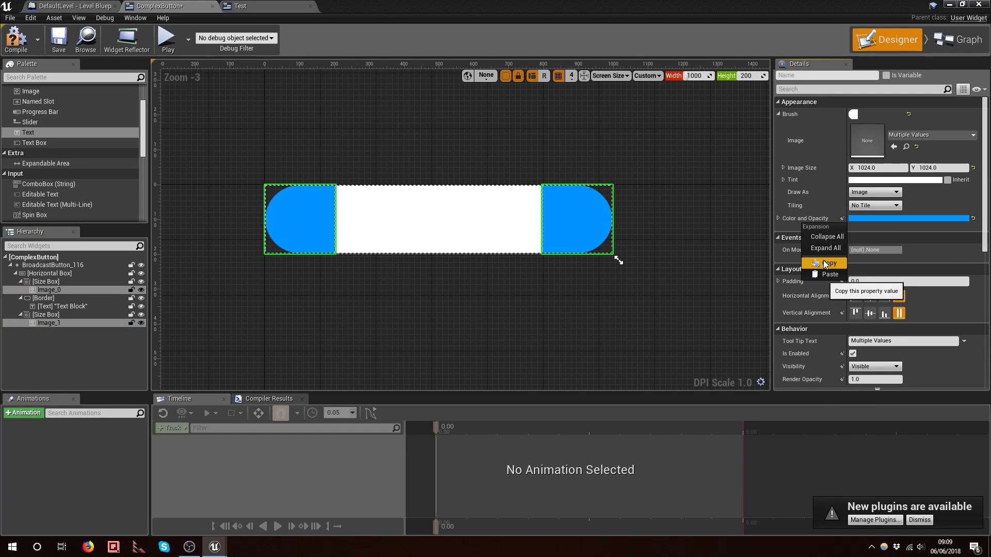
pyautogui.click(825, 263)
pyautogui.click(94, 298)
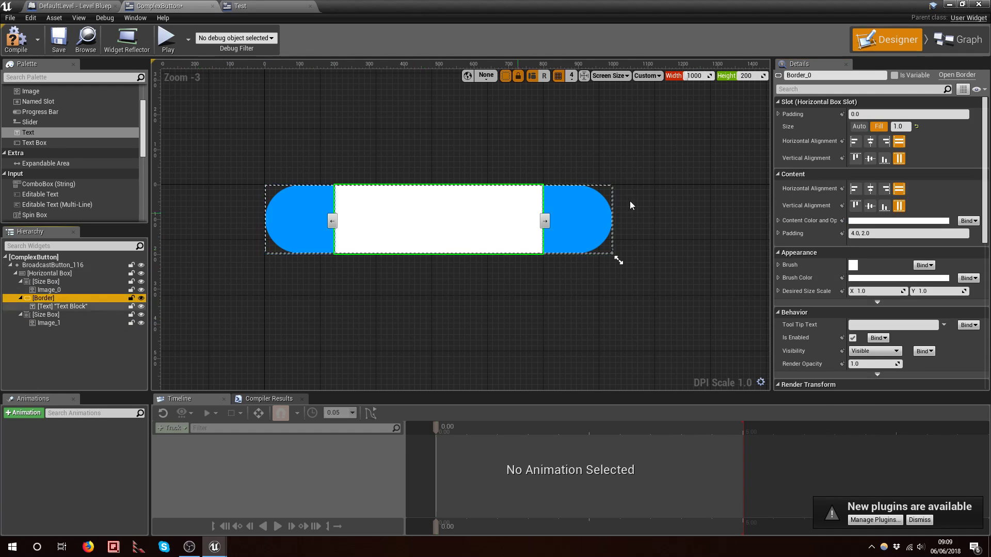
pyautogui.rightClick(785, 278)
pyautogui.click(805, 319)
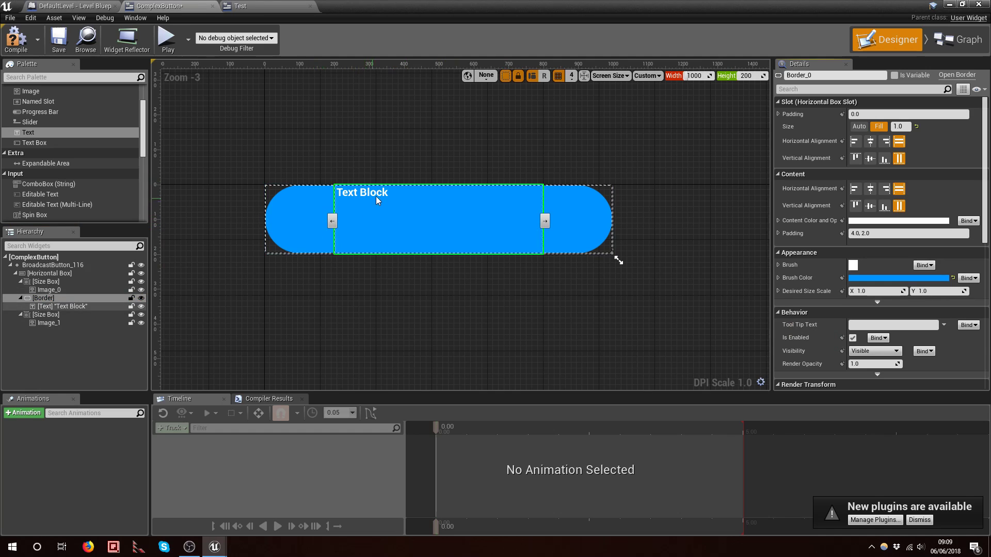
# Centre the Text Block's justification and its horizontal and vertical alignment
pyautogui.click(58, 306)
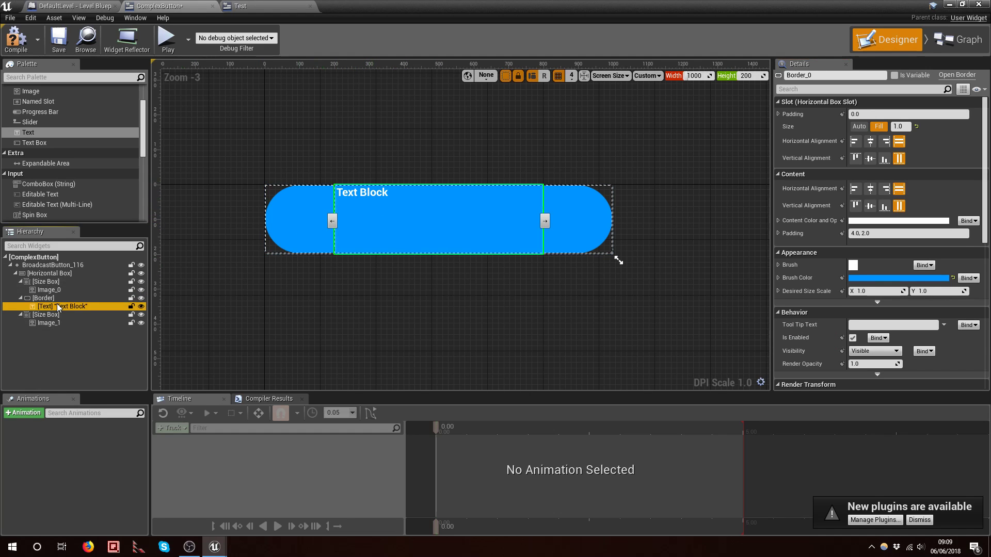
pyautogui.click(870, 285)
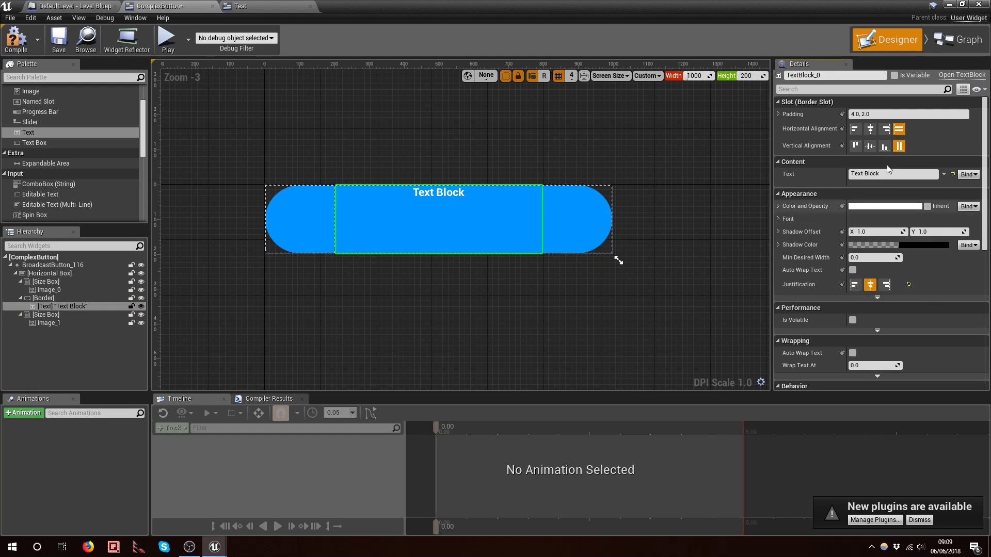
pyautogui.click(871, 130)
pyautogui.click(870, 146)
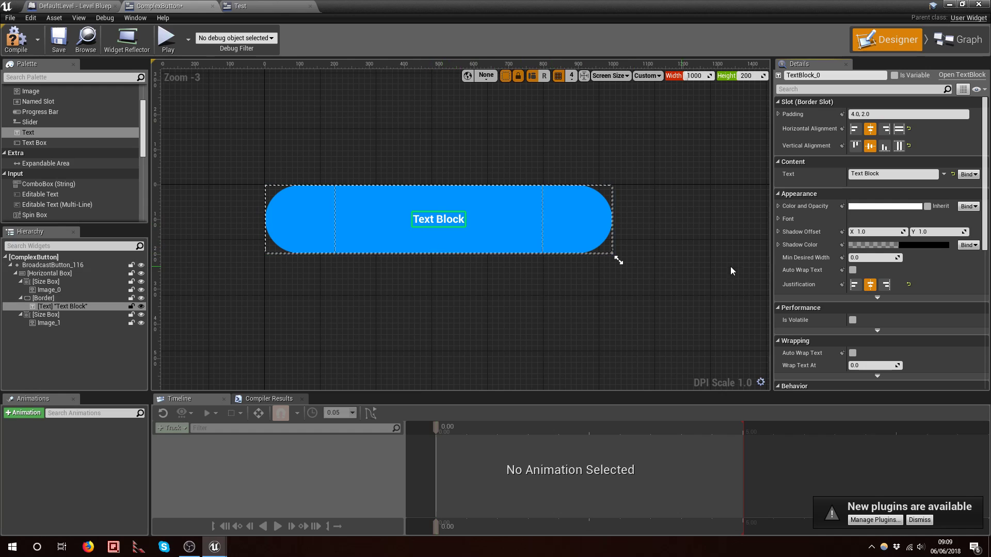
# Set the label's font size to 40 and save the ComplexButton widget
pyautogui.click(779, 220)
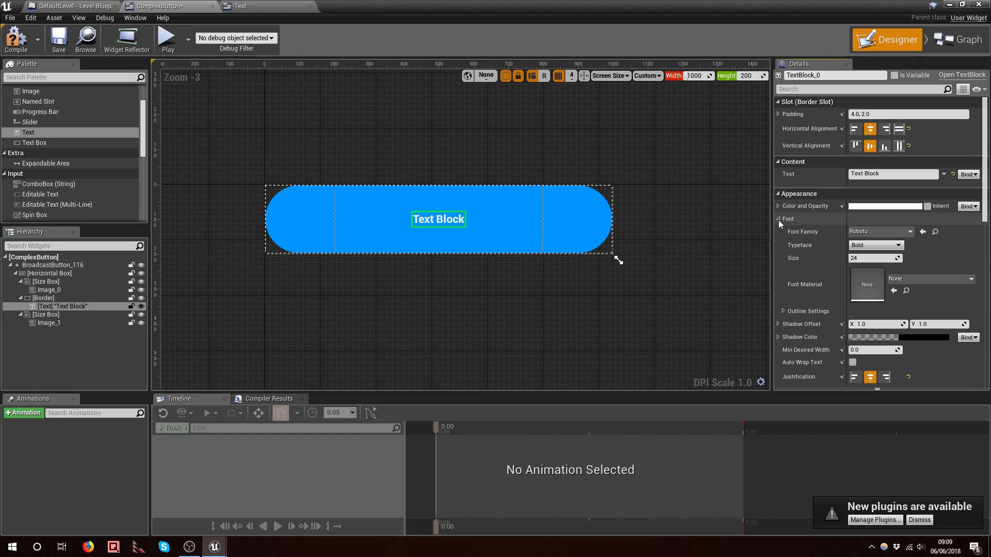
pyautogui.click(857, 260)
pyautogui.write('40')
pyautogui.press('Return')
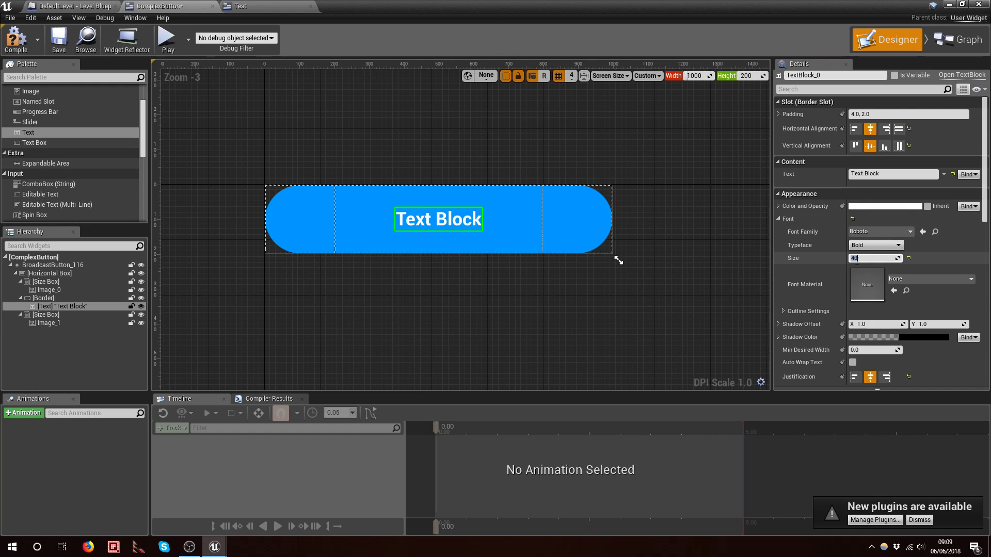
pyautogui.click(684, 235)
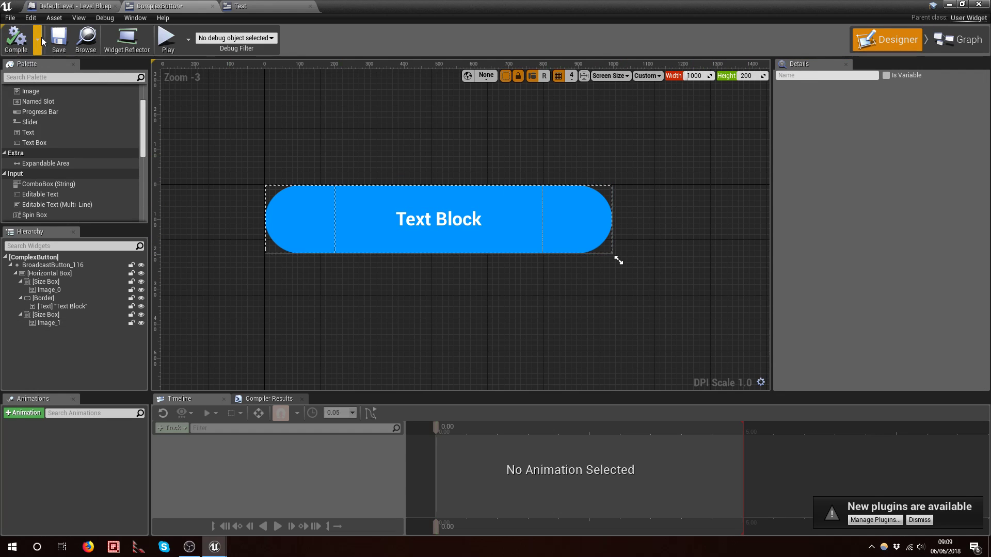
pyautogui.click(59, 39)
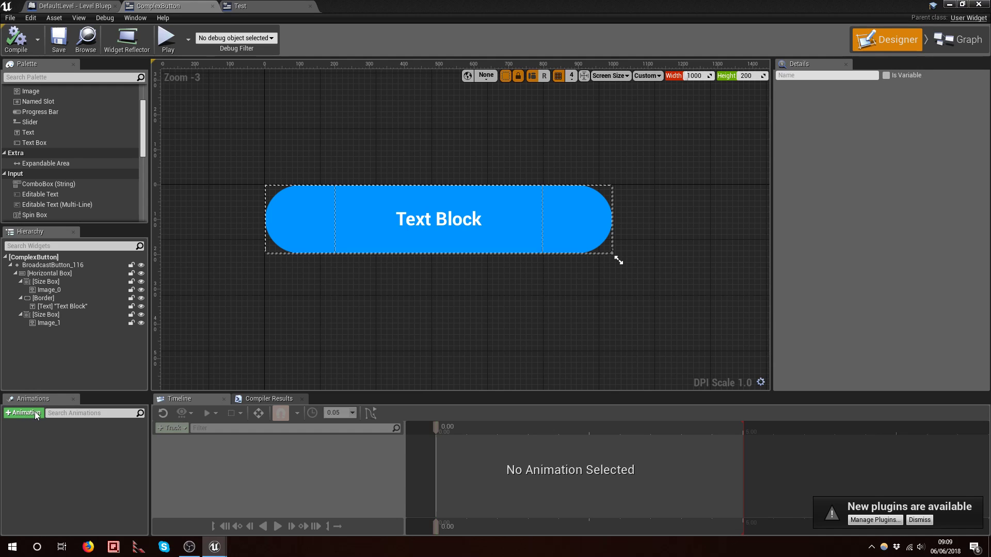
pyautogui.click(35, 413)
pyautogui.write('Ho')
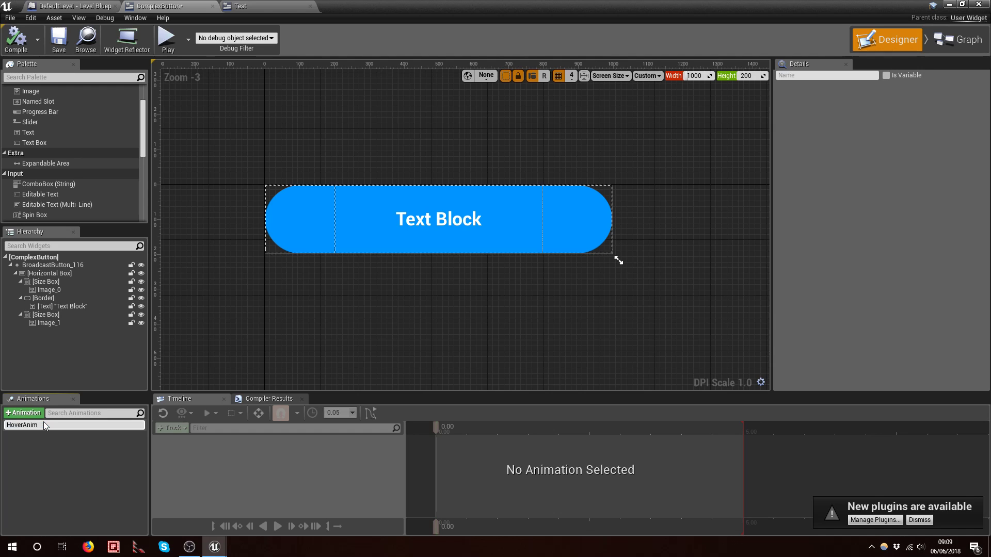
pyautogui.write('verAnim')
pyautogui.press('Return')
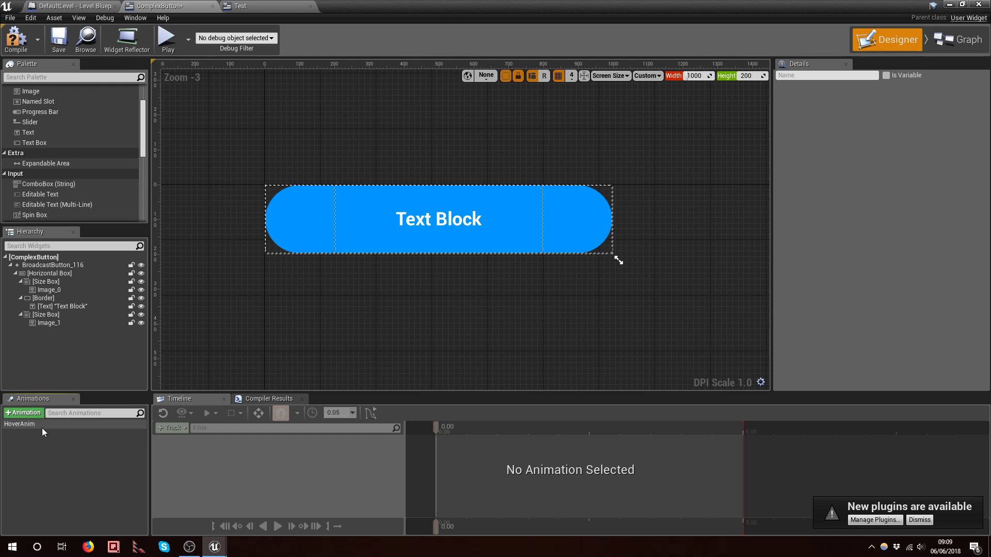
pyautogui.click(42, 428)
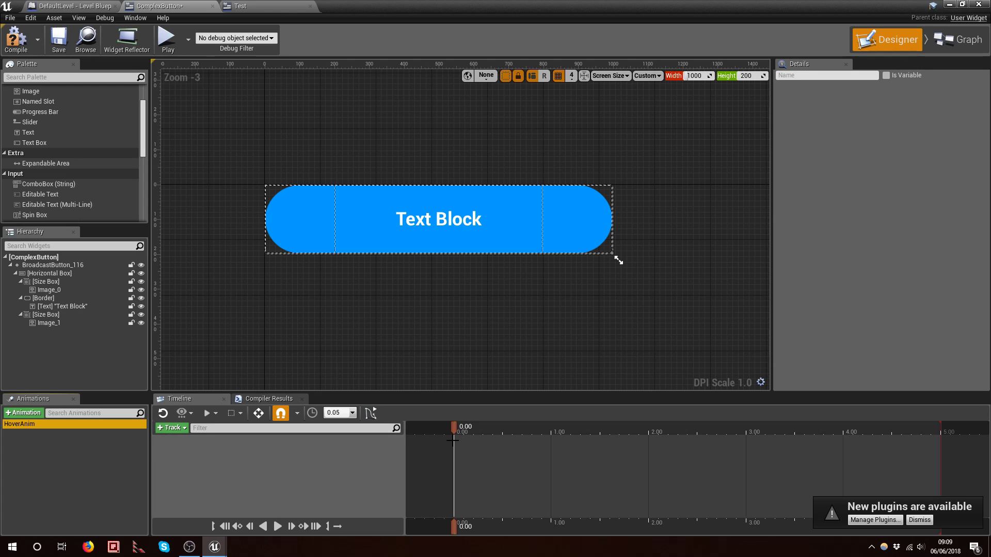
pyautogui.moveTo(455, 427)
pyautogui.mouseDown()
pyautogui.moveTo(568, 438)
pyautogui.moveTo(441, 426)
pyautogui.moveTo(454, 429)
pyautogui.mouseUp()
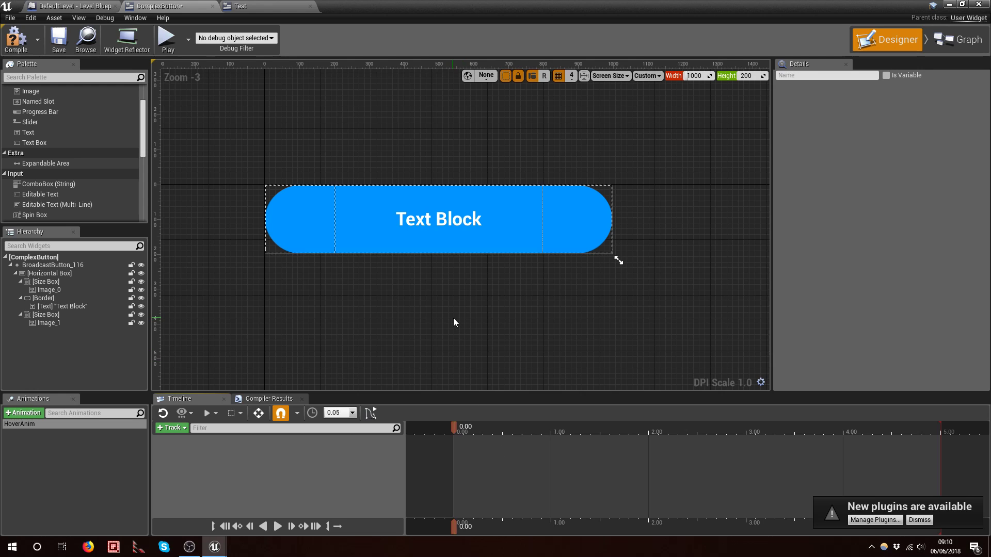
pyautogui.moveTo(465, 325); pyautogui.dragTo(448, 334, button='right')
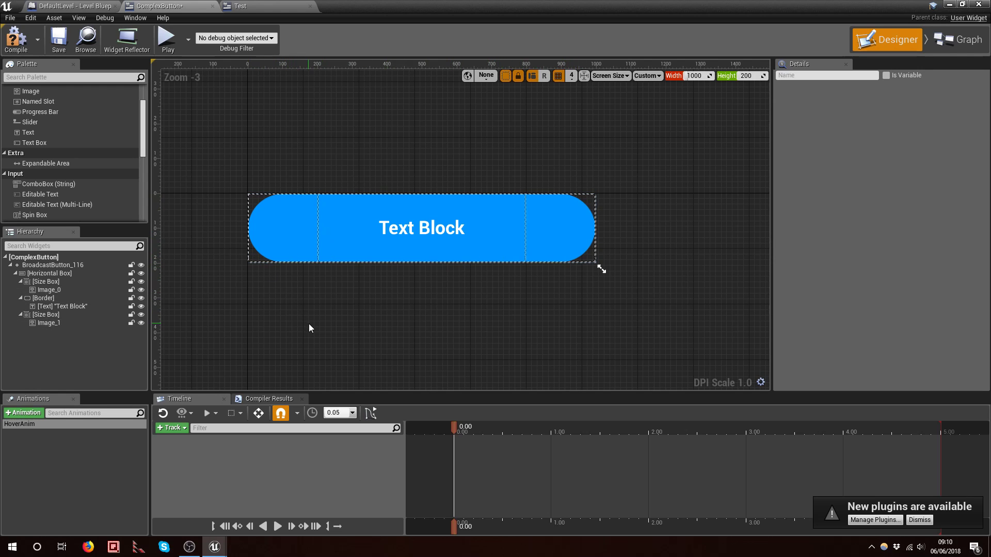
# Make HoverAnim the active animation and key Image_0's Color and Opacity at 0.00
pyautogui.click(293, 220)
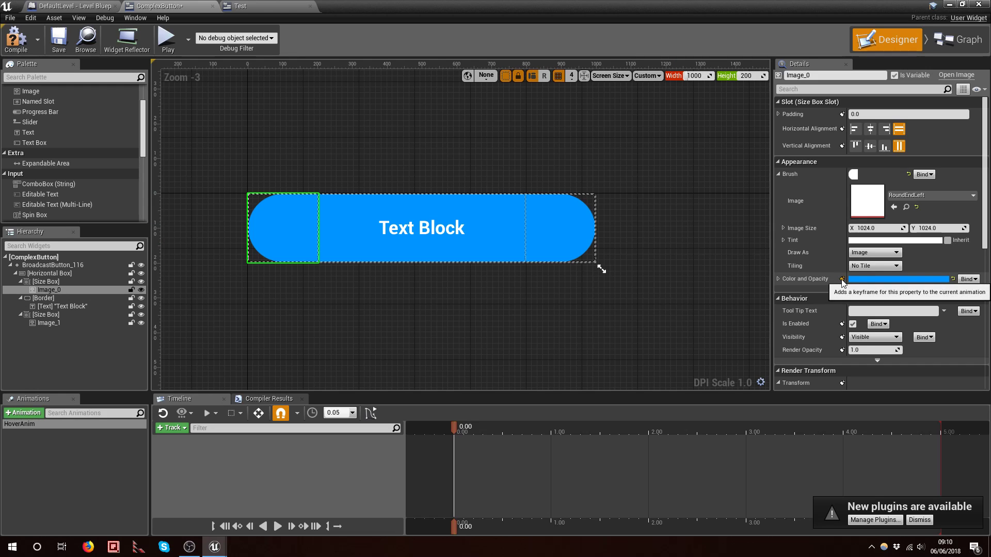
pyautogui.click(54, 425)
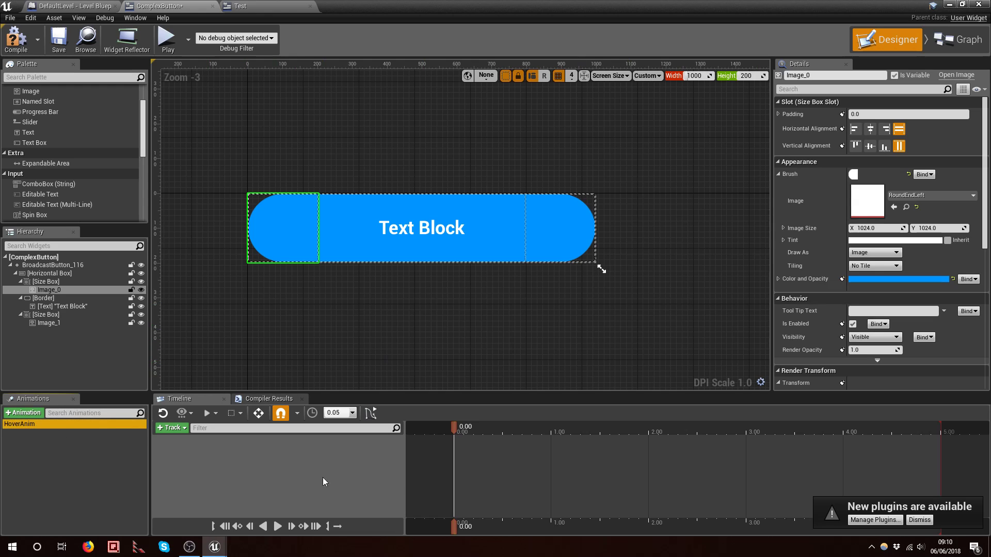
pyautogui.click(454, 428)
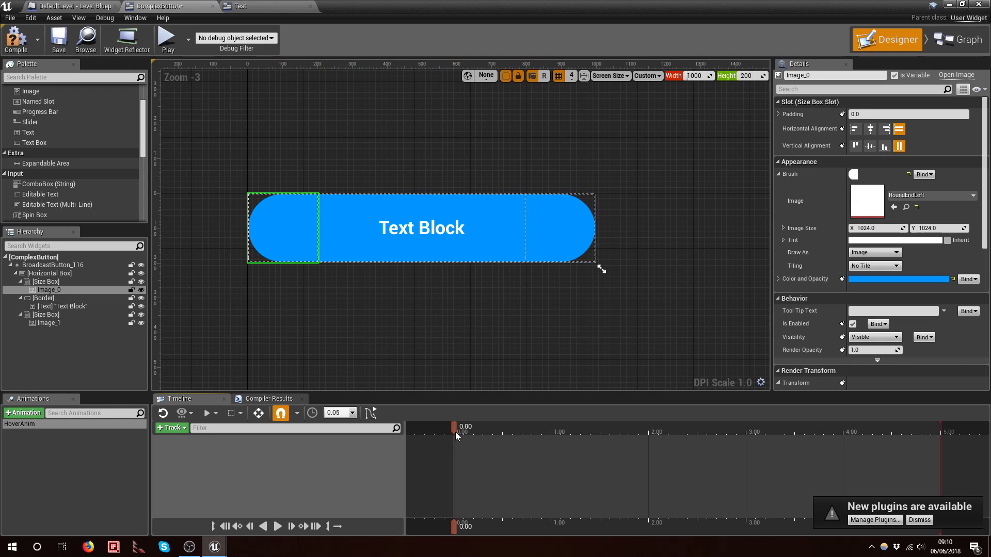
pyautogui.click(842, 279)
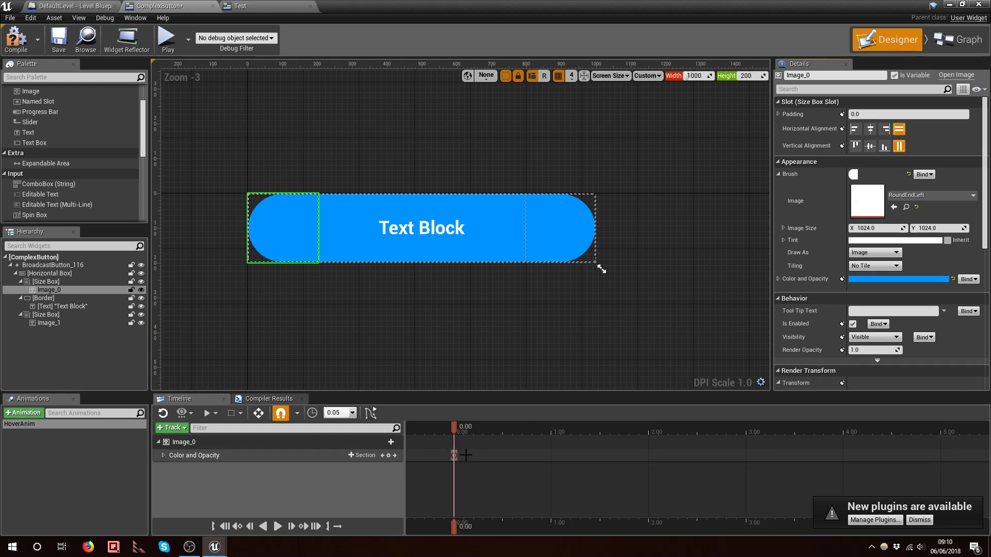
pyautogui.click(259, 413)
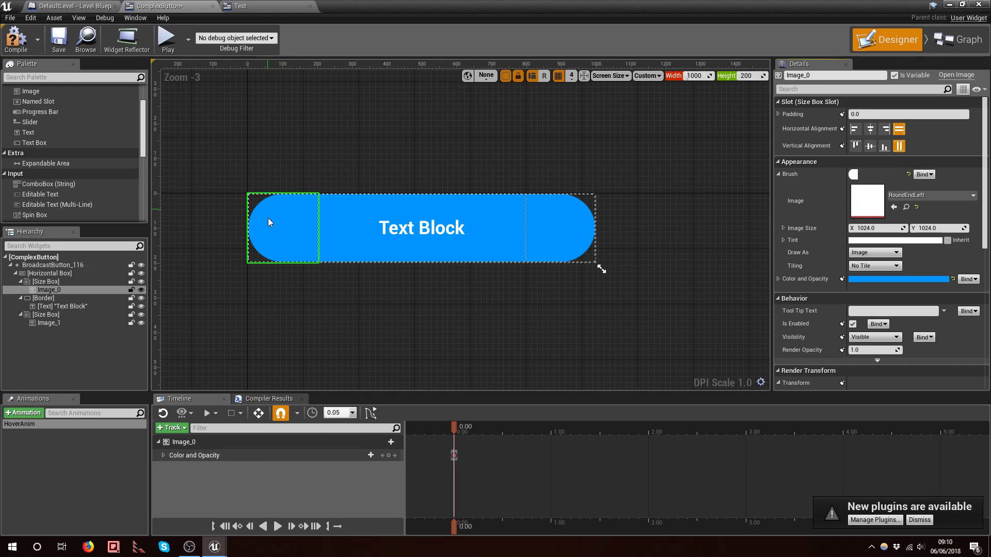
# Key Image_1's Color and Opacity and the Border's Brush Color at 0.00
pyautogui.click(45, 323)
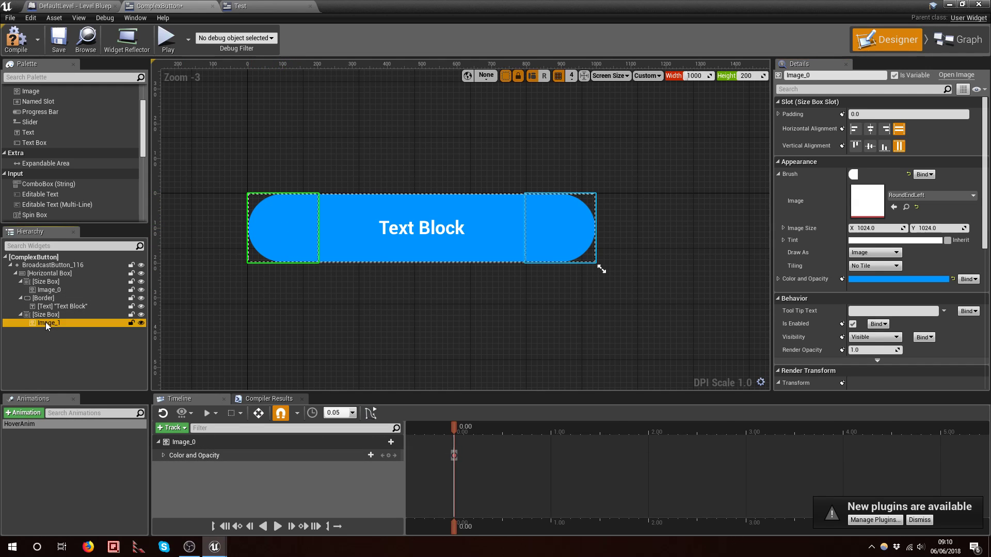
pyautogui.click(841, 279)
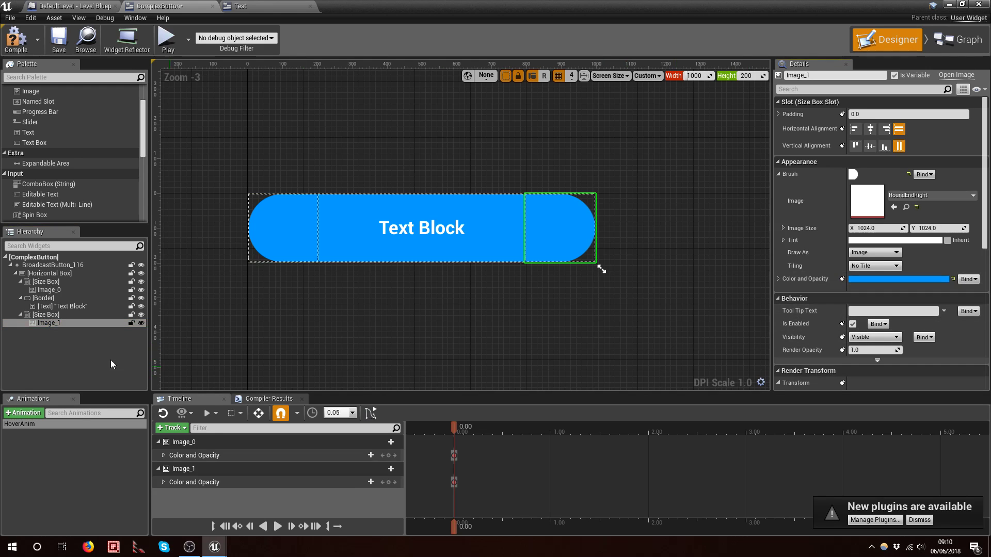
pyautogui.click(43, 297)
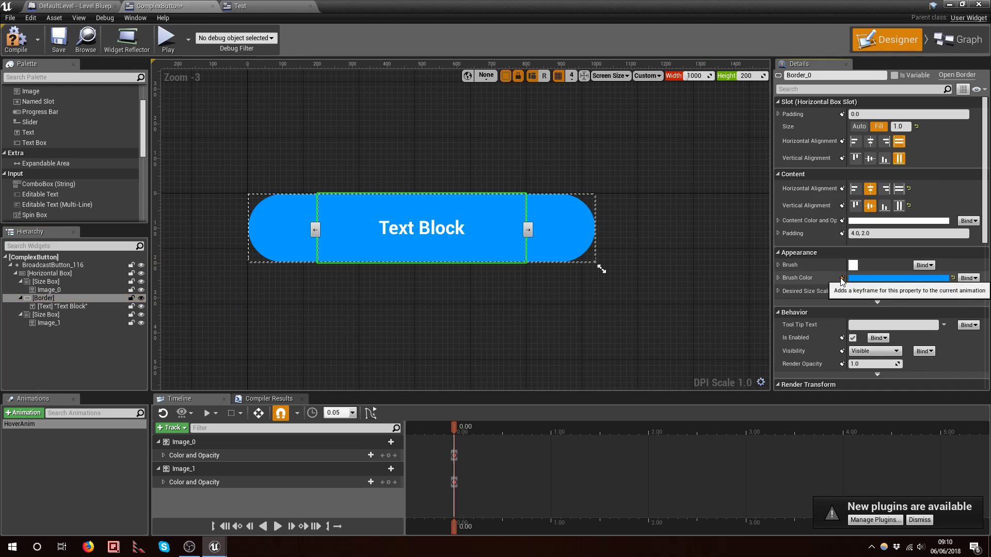
pyautogui.click(842, 278)
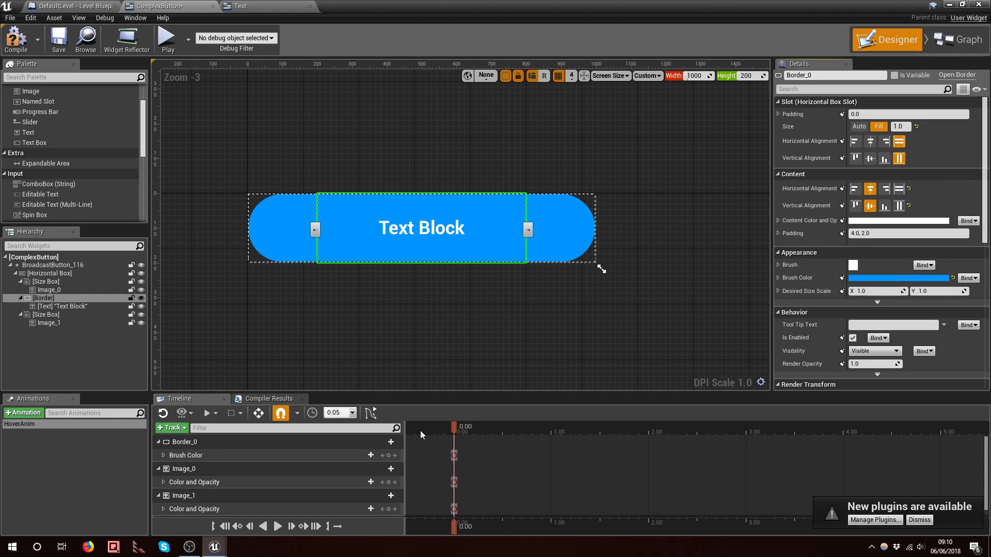
# At 1.00, darken the Border's brush colour to a deeper blue and copy it
pyautogui.moveTo(453, 427); pyautogui.dragTo(551, 427)
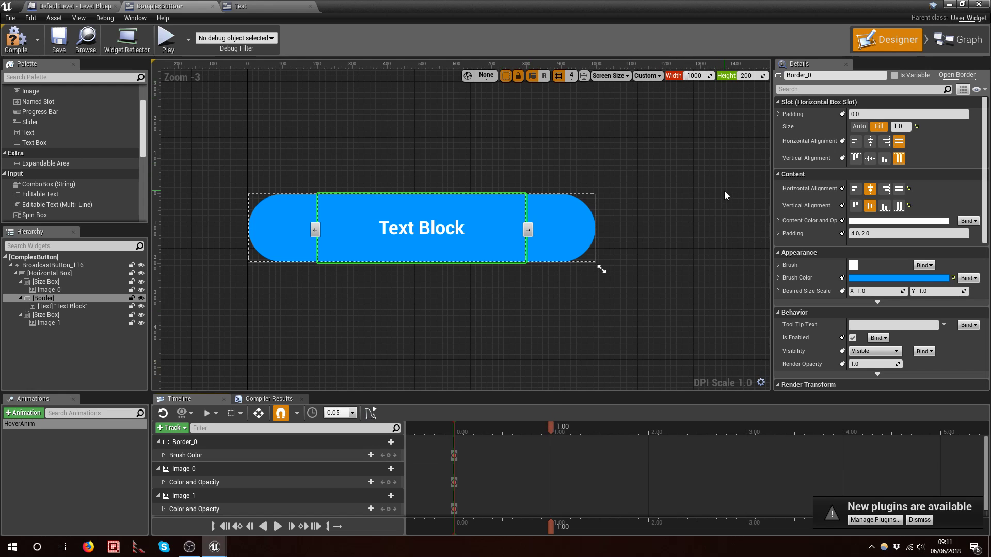
pyautogui.click(877, 278)
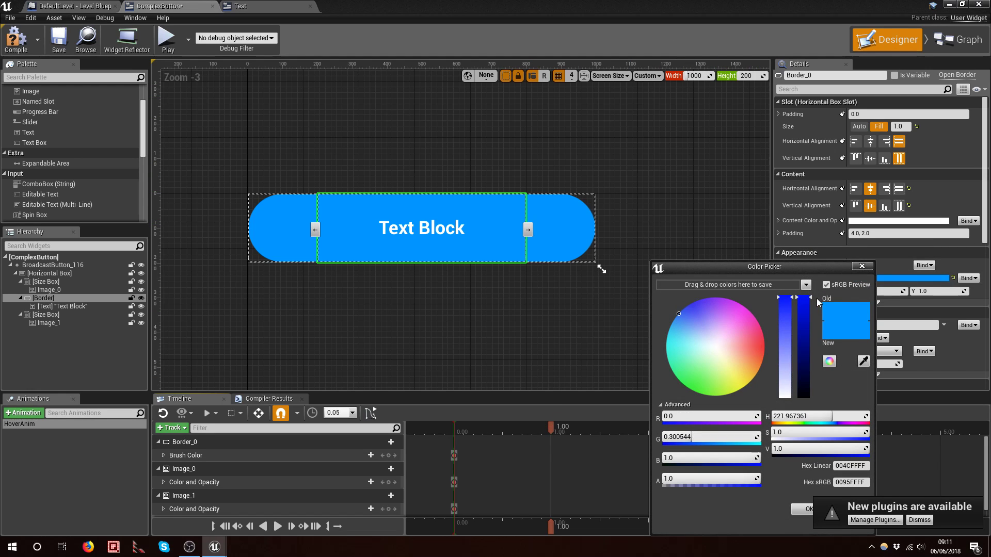
pyautogui.moveTo(800, 298); pyautogui.dragTo(800, 366)
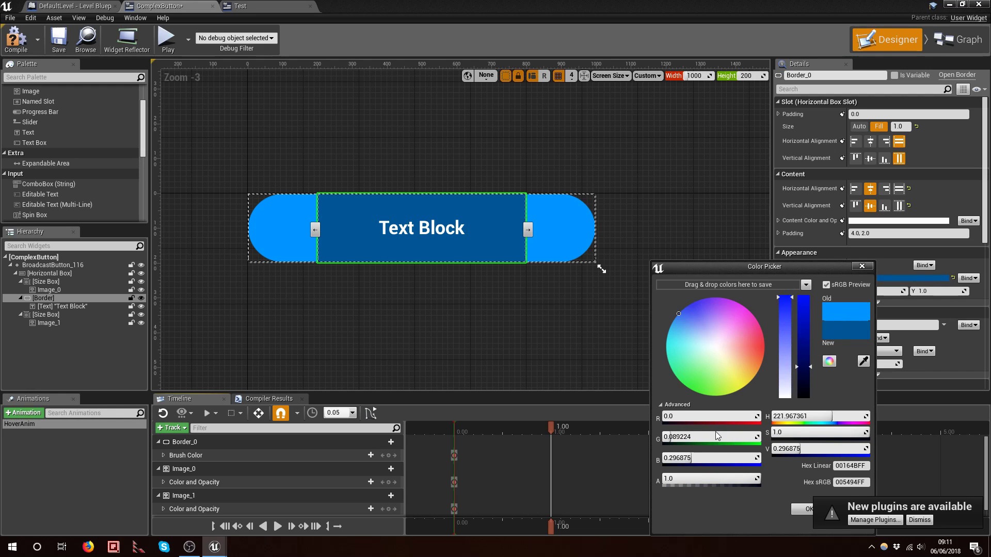
pyautogui.moveTo(697, 458); pyautogui.dragTo(714, 458)
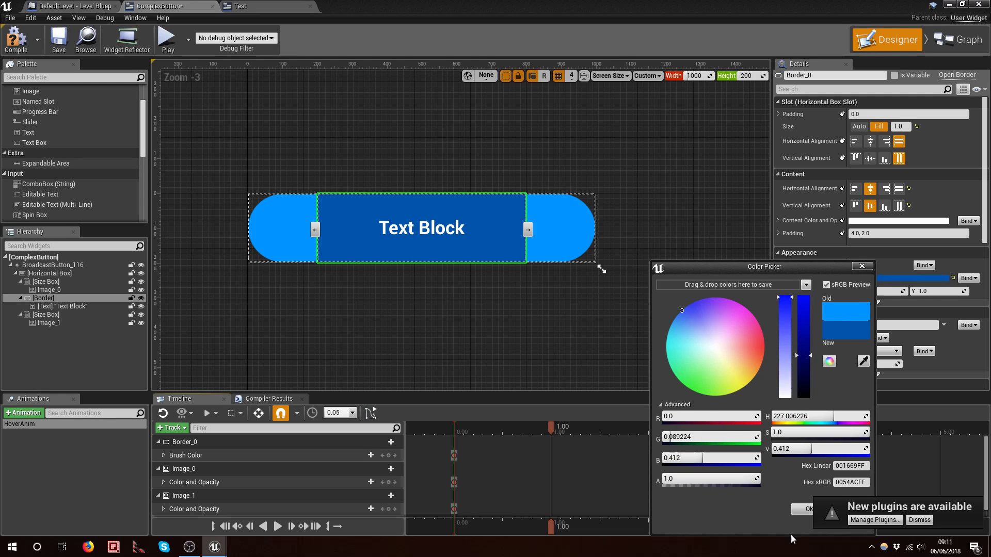
pyautogui.click(803, 509)
pyautogui.rightClick(819, 277)
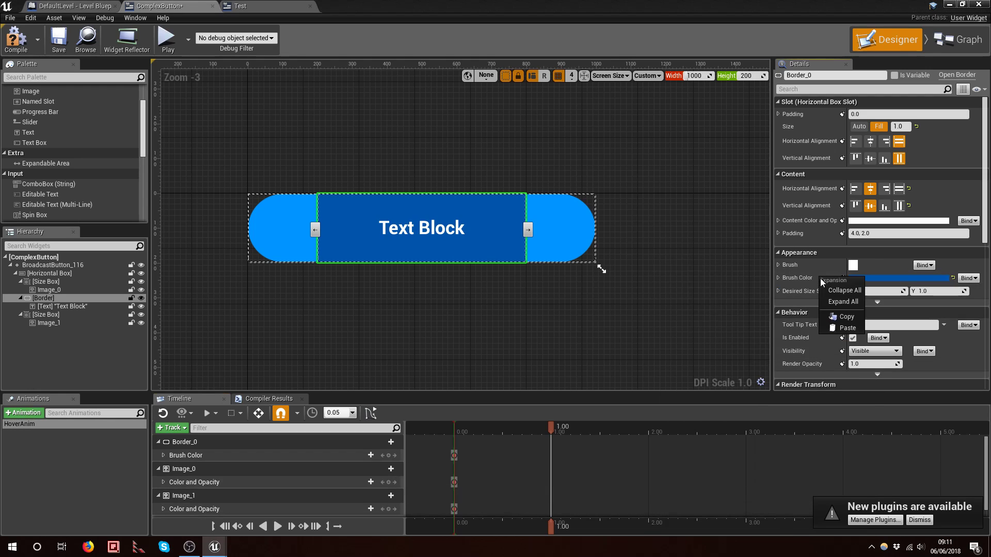
pyautogui.click(842, 314)
# Paste the darker blue onto Image_1, then key Image_1 and the Border at 1.00
pyautogui.click(569, 238)
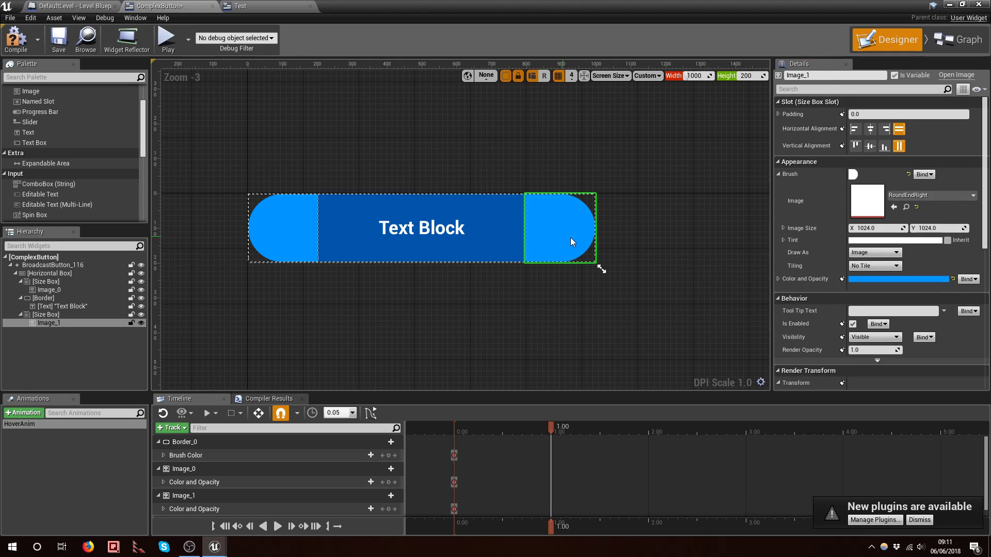
pyautogui.rightClick(795, 280)
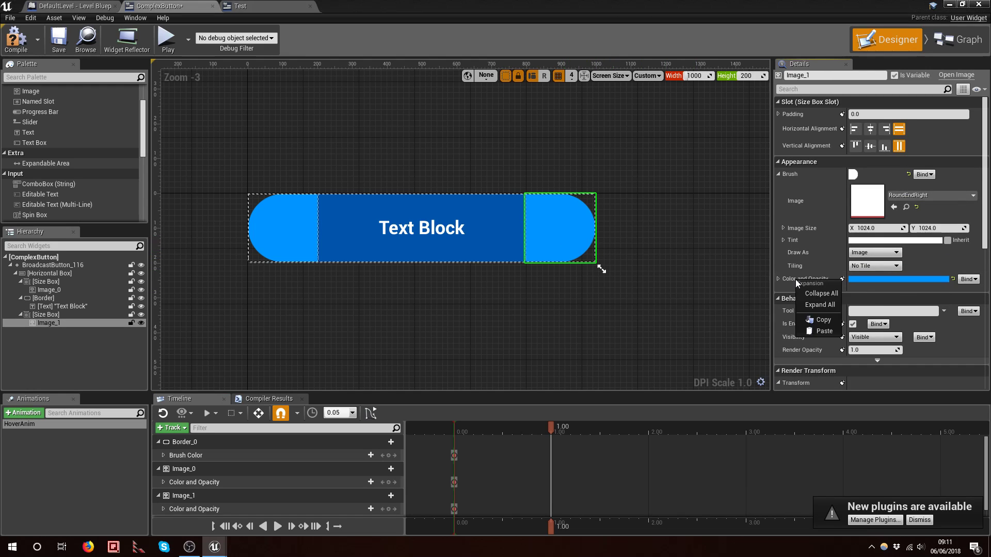
pyautogui.click(821, 331)
pyautogui.click(842, 279)
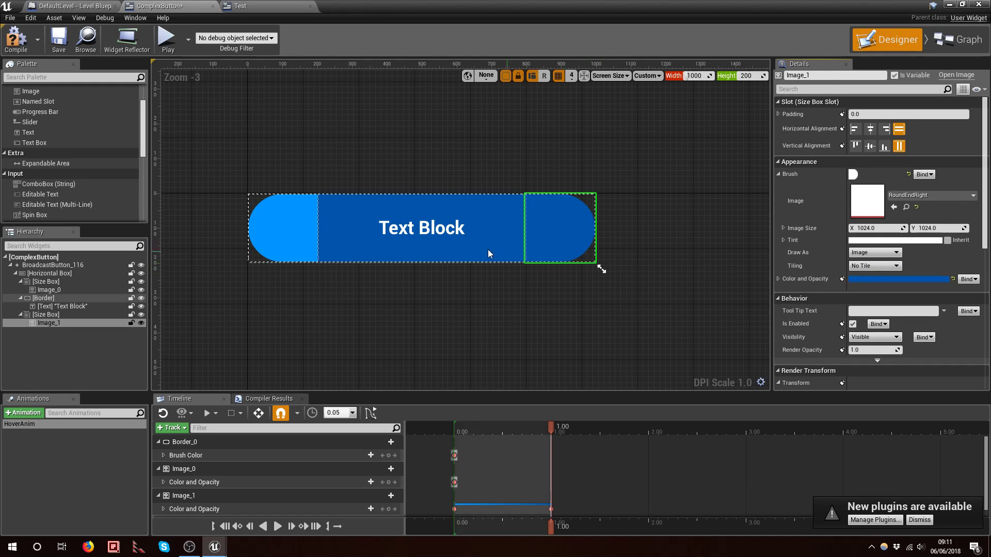
pyautogui.click(485, 250)
pyautogui.click(842, 279)
# Paste the darker blue onto Image_0, key it at 1.00, and scrub to preview the fade
pyautogui.click(268, 228)
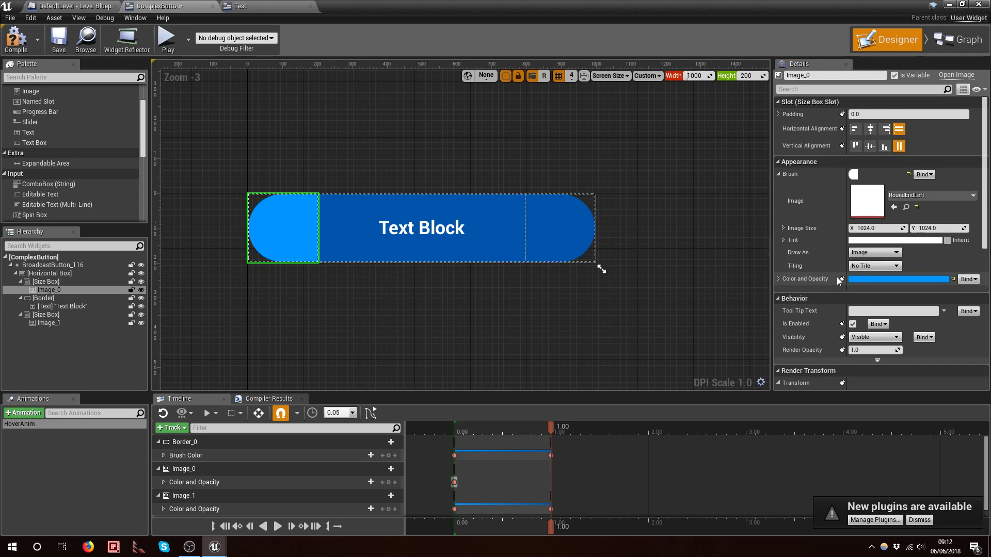
pyautogui.rightClick(900, 279)
pyautogui.click(927, 332)
pyautogui.click(842, 279)
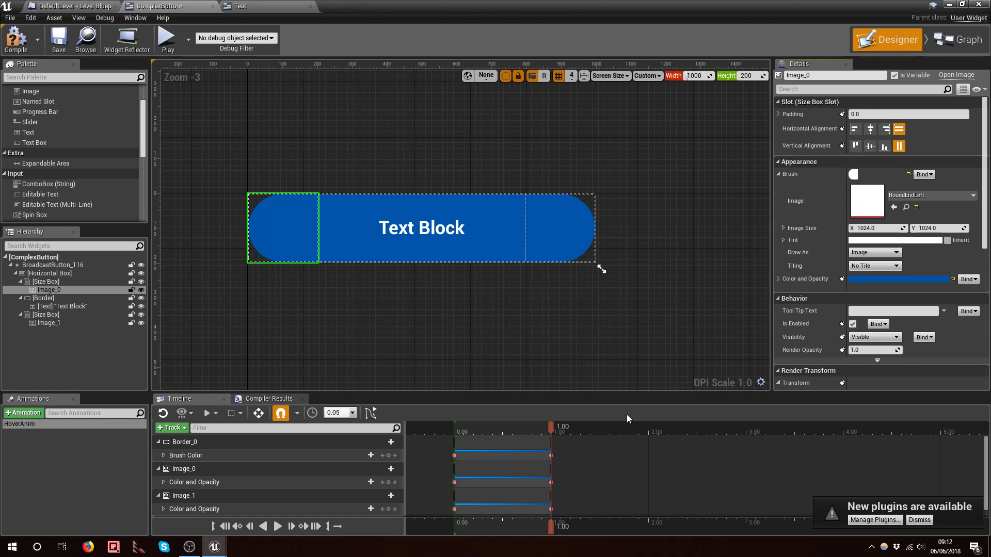
pyautogui.moveTo(551, 427); pyautogui.dragTo(454, 413)
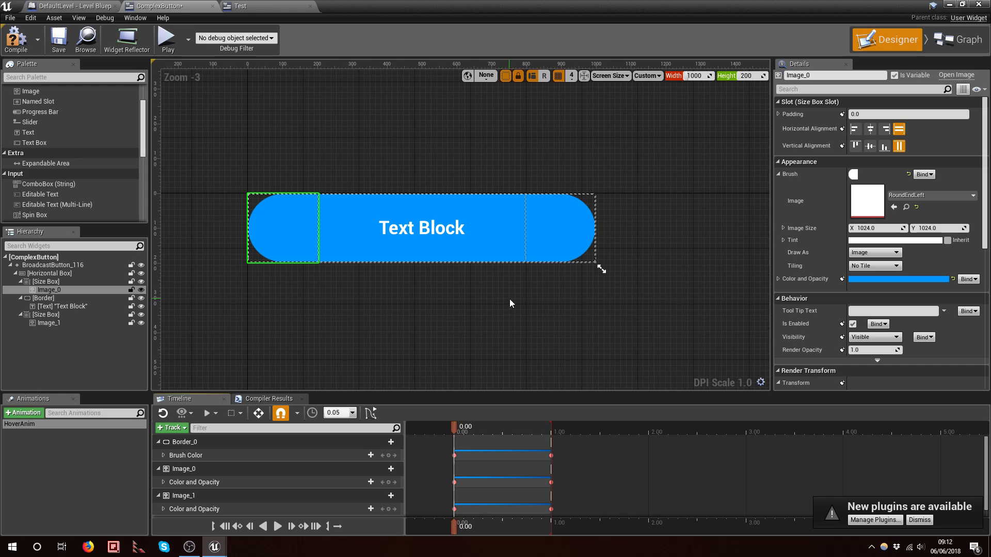
pyautogui.moveTo(510, 299); pyautogui.dragTo(523, 306, button='right')
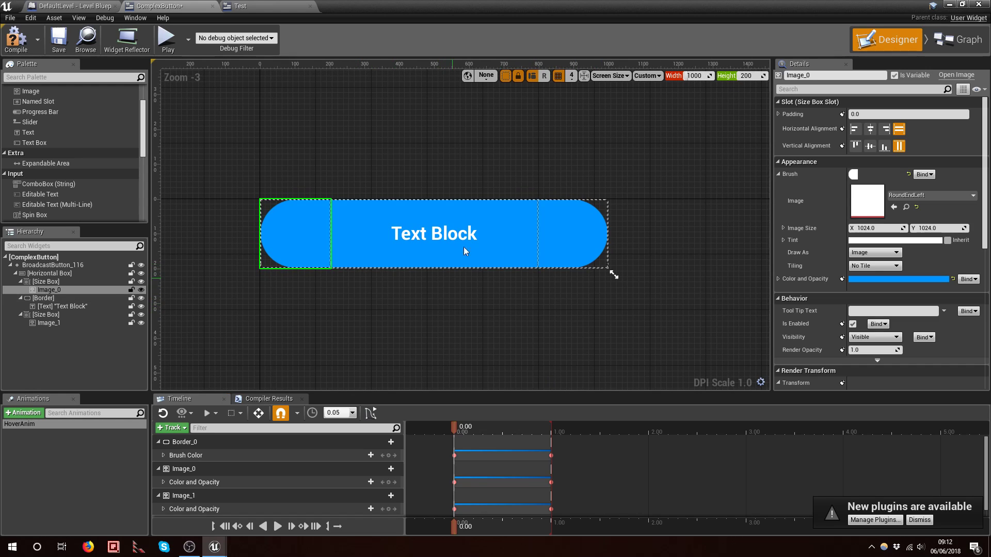
pyautogui.moveTo(523, 190); pyautogui.dragTo(509, 189, button='right')
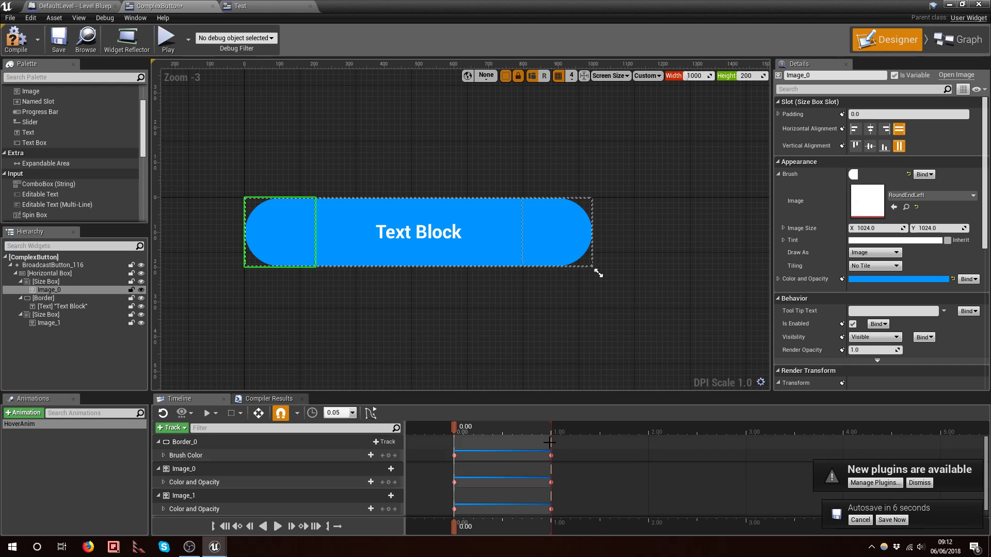
# Select BroadcastButton_116 and scroll its Details down to the Events section
pyautogui.click(94, 263)
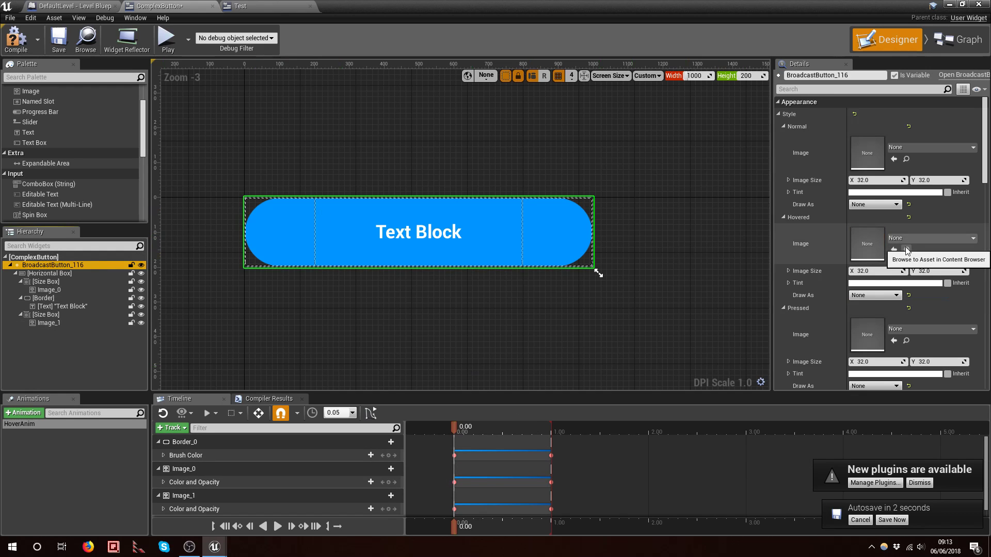
pyautogui.scroll(-3, 906, 247)
pyautogui.scroll(-20, 904, 250)
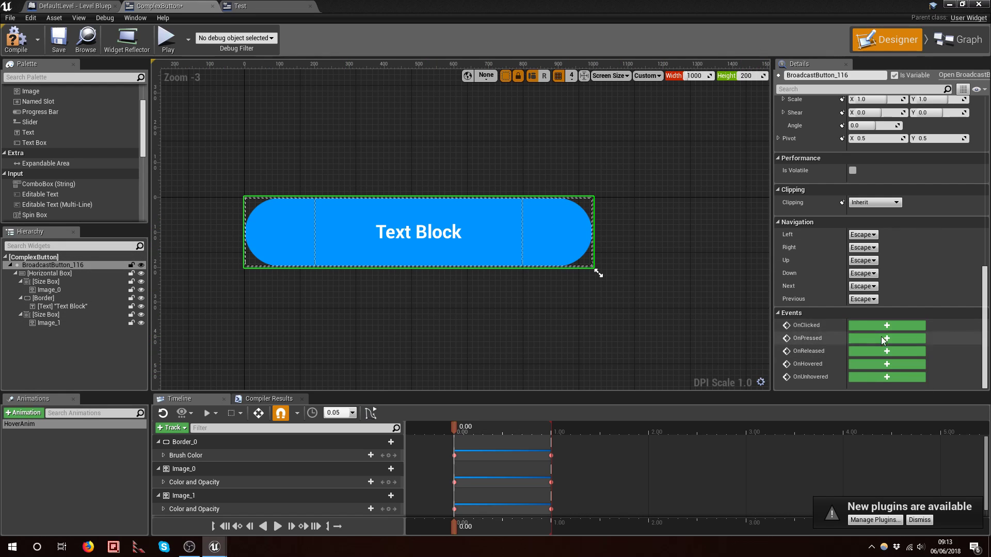
# Add an On Hovered event for BroadcastButton_116 to the event graph
pyautogui.click(886, 366)
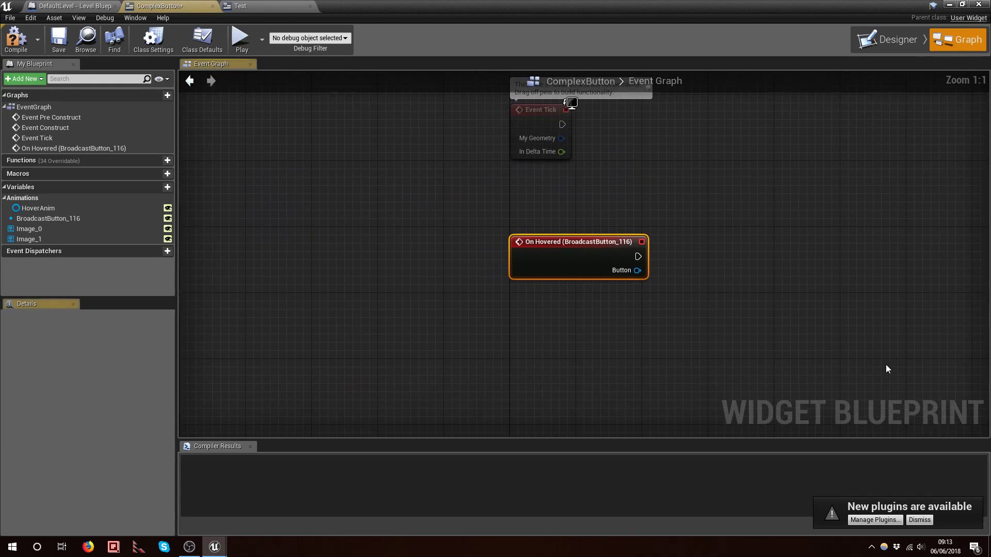
pyautogui.moveTo(751, 294); pyautogui.dragTo(574, 326, button='right')
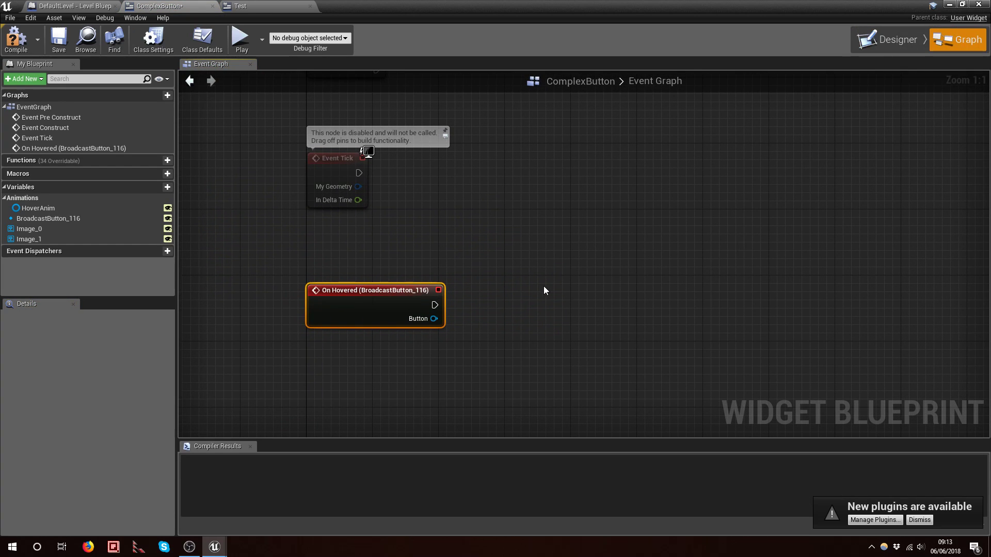
pyautogui.moveTo(542, 286); pyautogui.dragTo(538, 258, button='right')
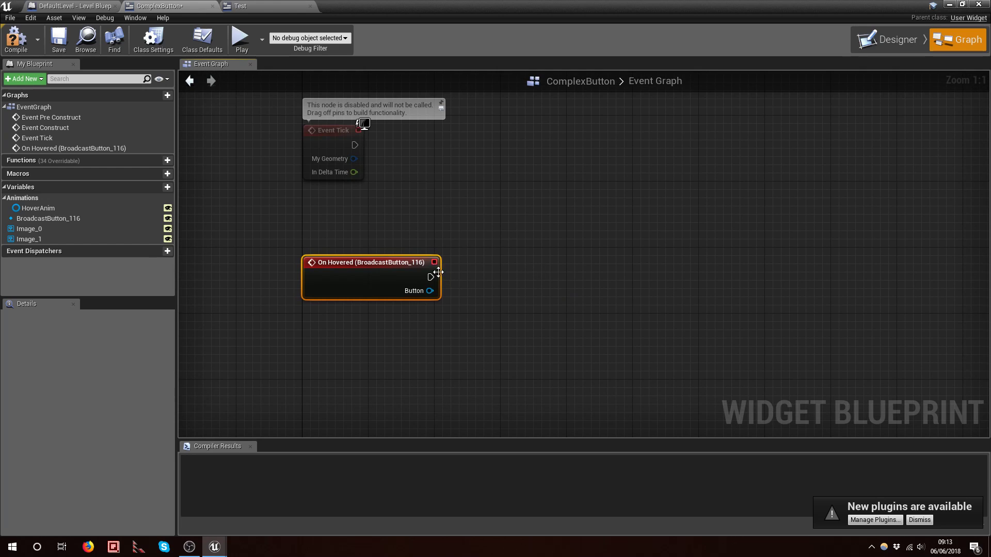
pyautogui.moveTo(653, 285); pyautogui.dragTo(635, 277, button='right')
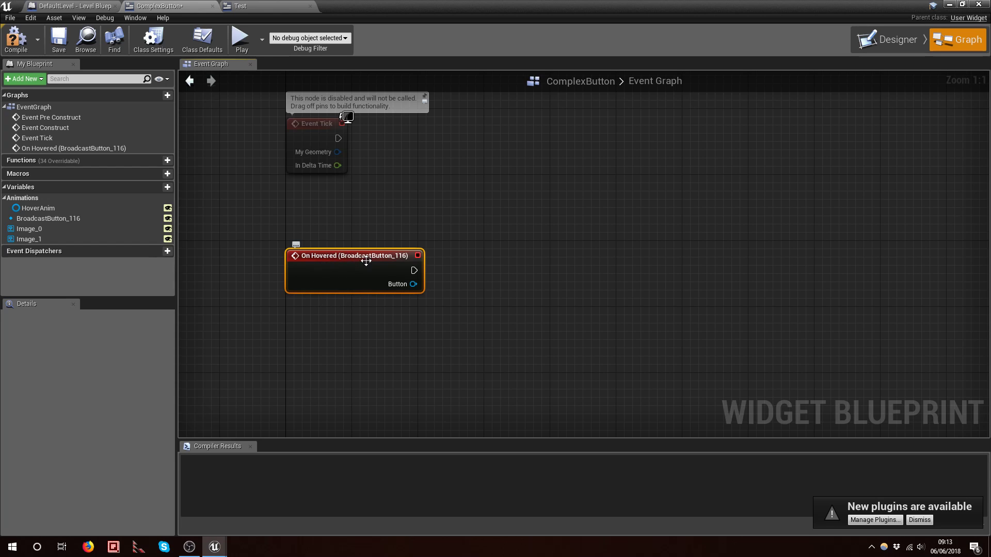
pyautogui.moveTo(676, 366); pyautogui.dragTo(602, 361, button='right')
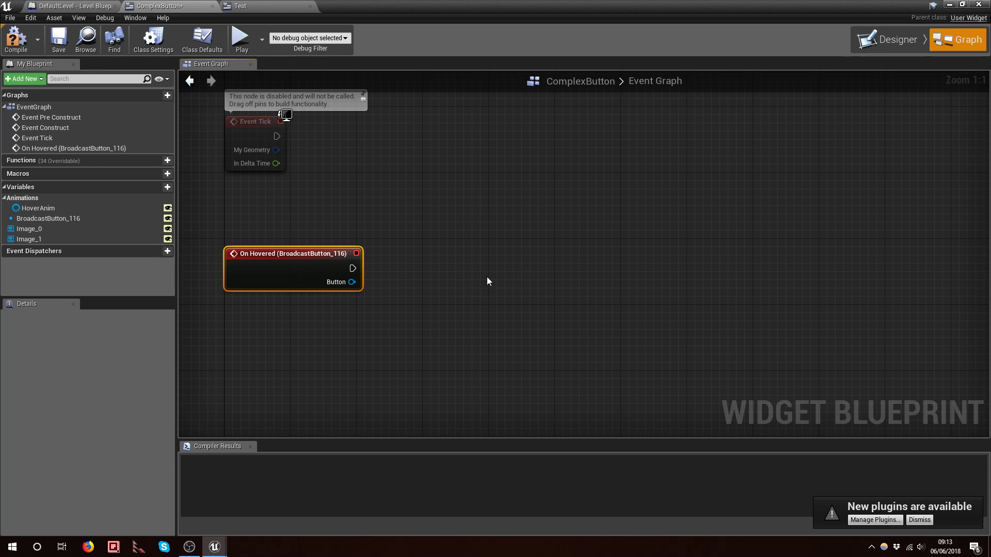
# Place a Get HoverAnim node and feed it into a new Play Animation node
pyautogui.click(70, 209)
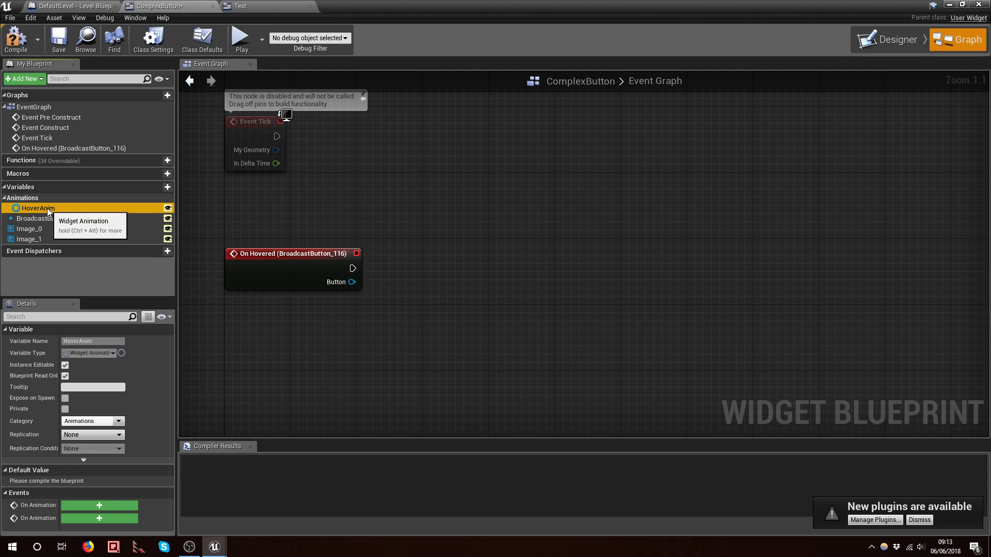
pyautogui.moveTo(48, 209); pyautogui.dragTo(382, 199)
pyautogui.click(408, 212)
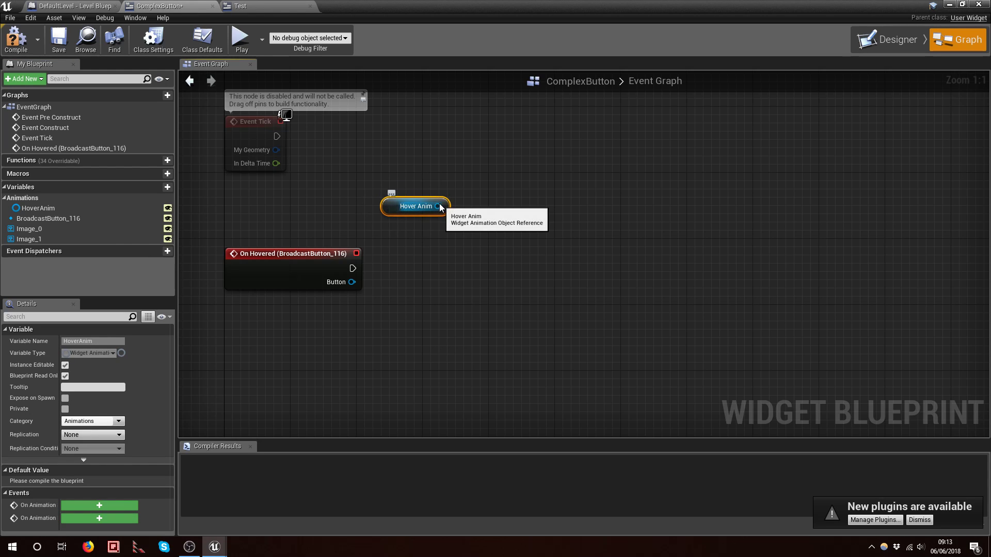
pyautogui.moveTo(440, 206); pyautogui.dragTo(485, 272)
pyautogui.write('play')
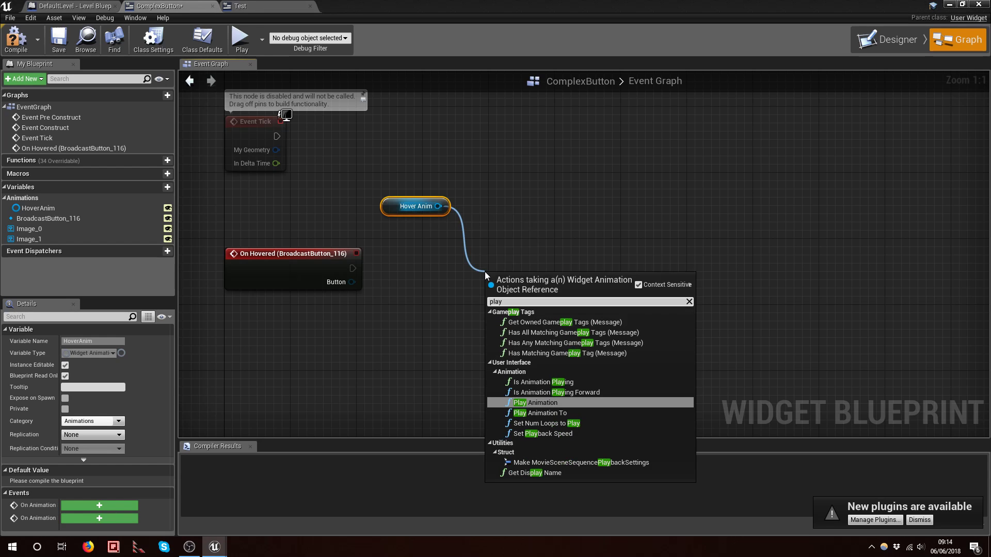
pyautogui.click(542, 403)
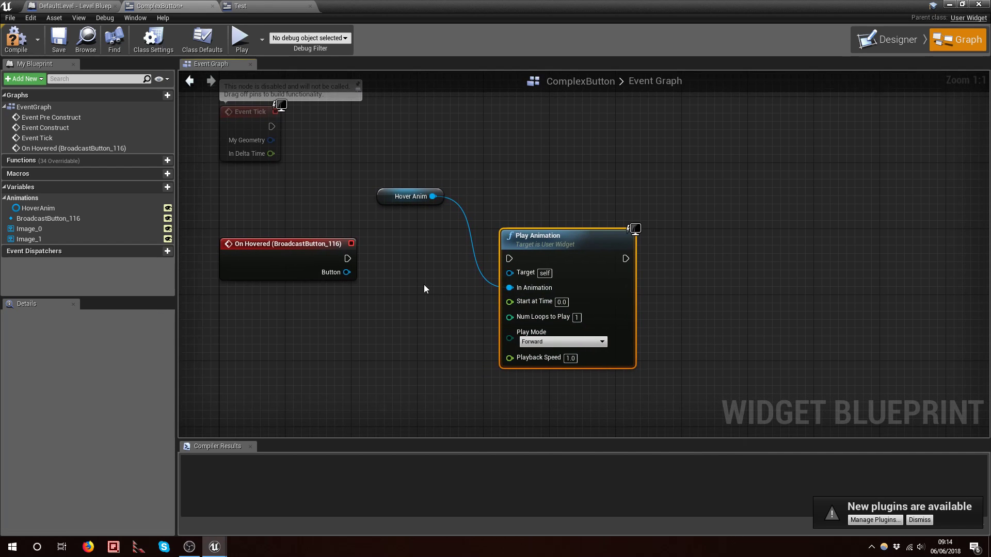
# Wire On Hovered's execution pin into the Play Animation node
pyautogui.moveTo(347, 258); pyautogui.dragTo(509, 258)
pyautogui.moveTo(419, 318); pyautogui.dragTo(398, 317, button='right')
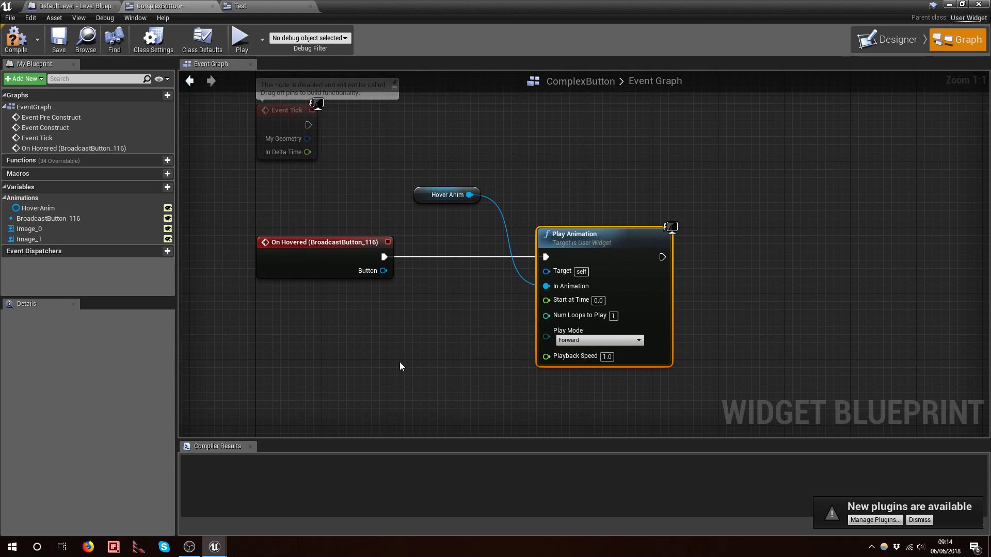
pyautogui.moveTo(400, 362); pyautogui.dragTo(376, 351, button='right')
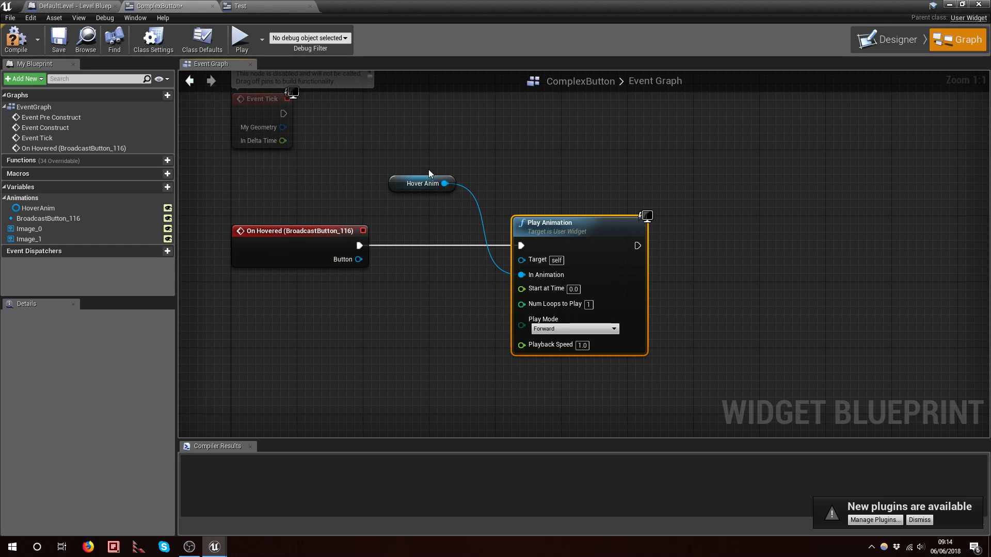
pyautogui.moveTo(468, 365); pyautogui.dragTo(480, 324, button='right')
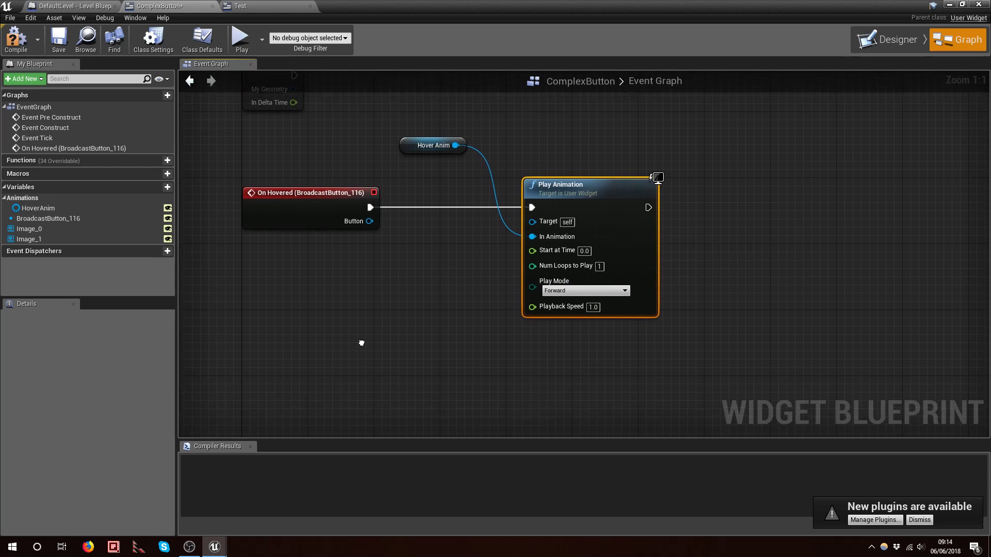
# Back in the Designer, add an On Unhovered event for the button
pyautogui.click(893, 30)
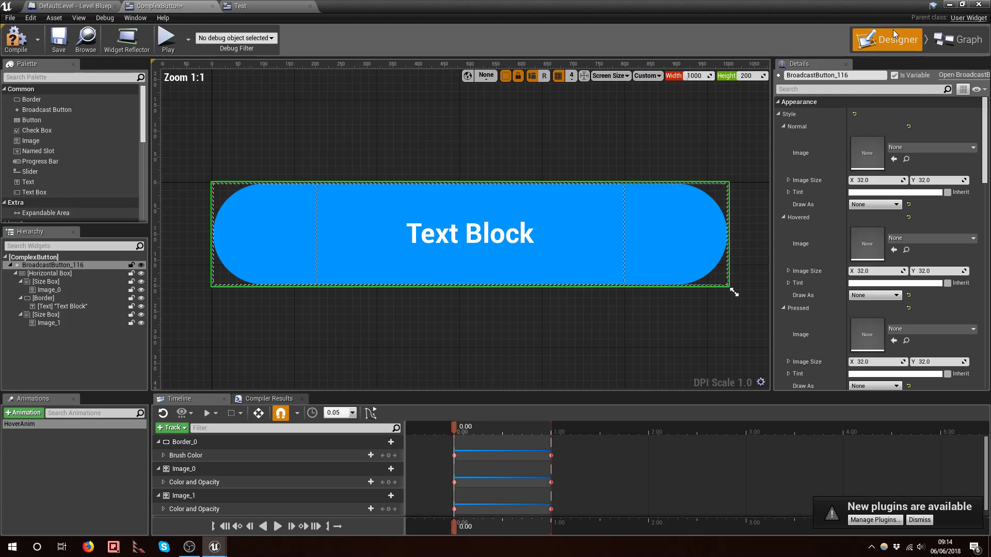
pyautogui.scroll(-15, 873, 236)
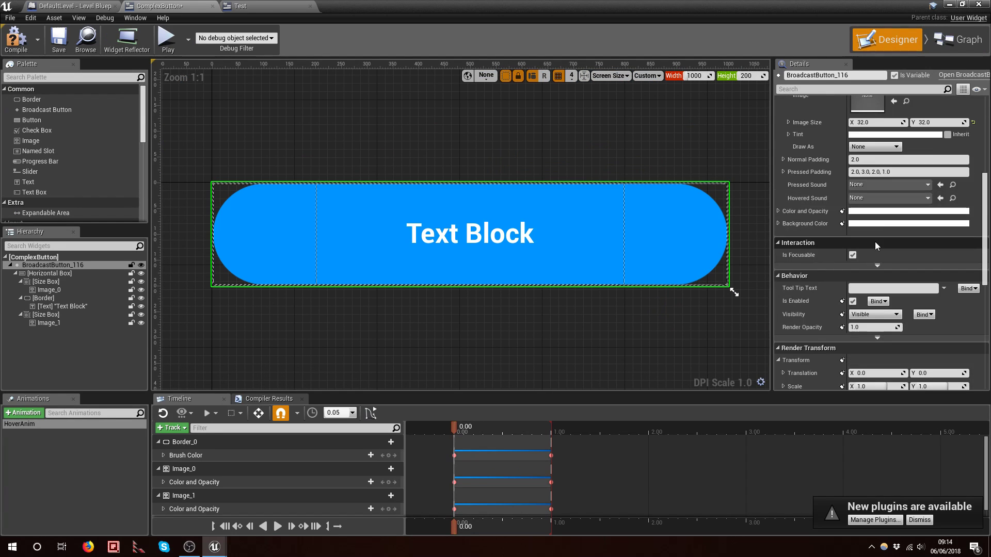
pyautogui.scroll(-2, 876, 242)
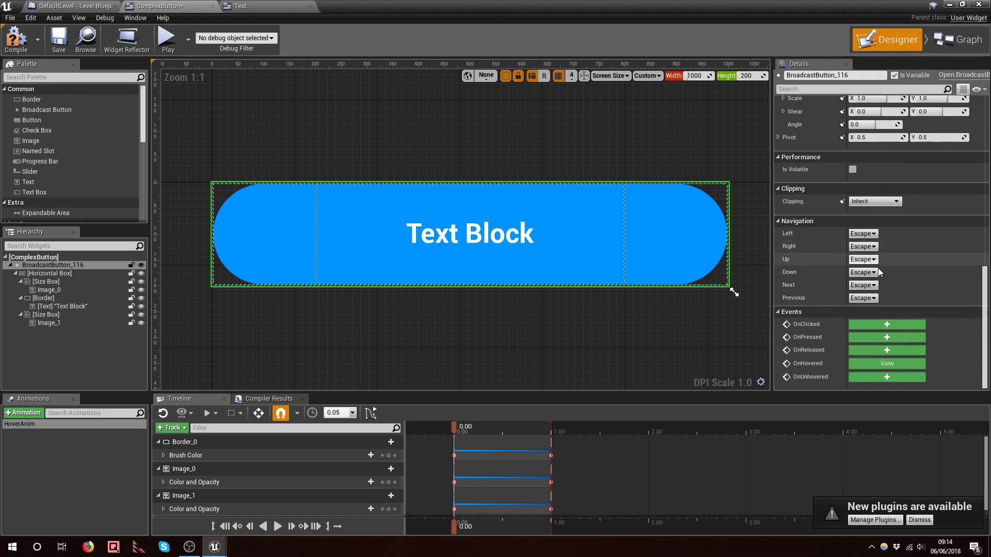
pyautogui.click(886, 376)
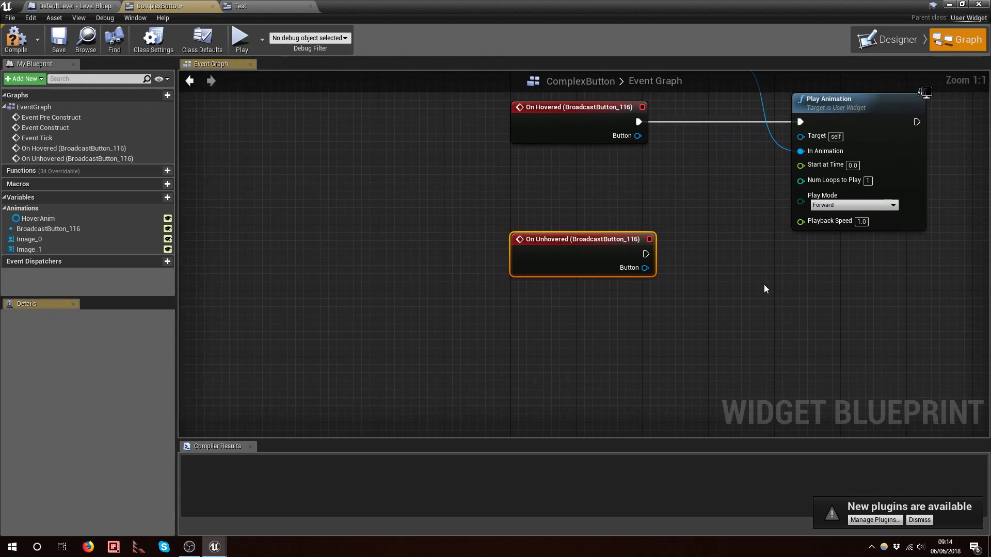
pyautogui.scroll(-2, 712, 256)
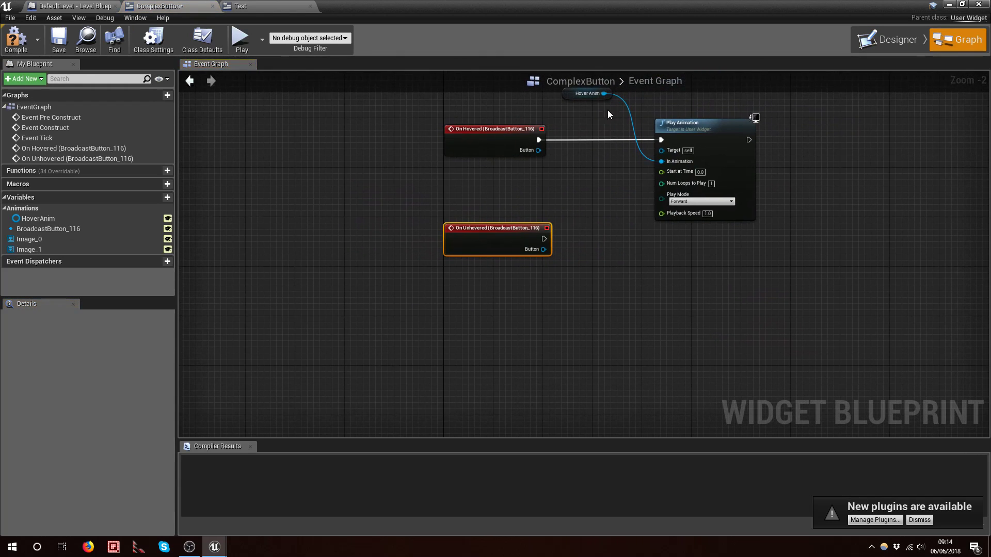
# Add a second Play Animation node from Hover Anim and wire On Unhovered into it
pyautogui.moveTo(585, 92); pyautogui.dragTo(578, 118, button='right')
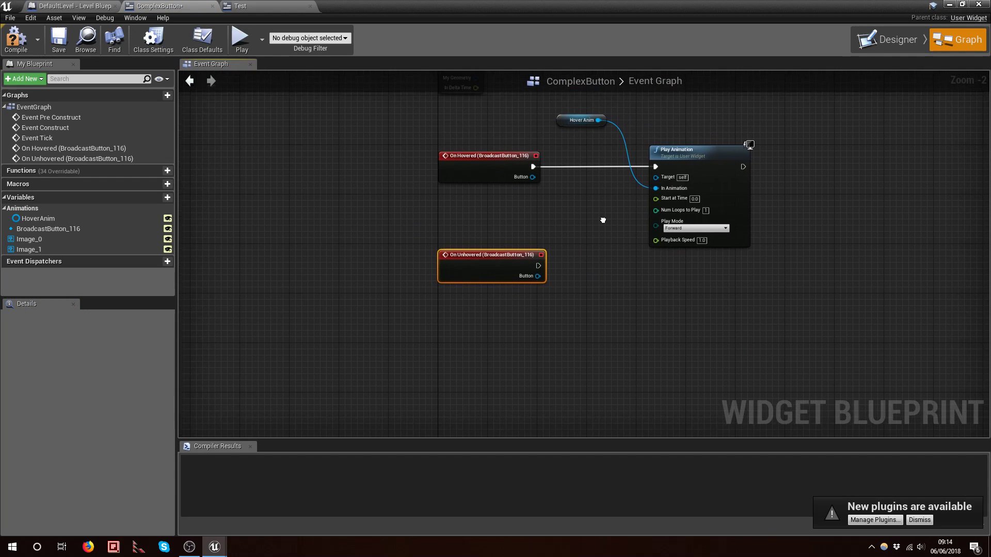
pyautogui.moveTo(598, 120); pyautogui.dragTo(657, 313)
pyautogui.write('play')
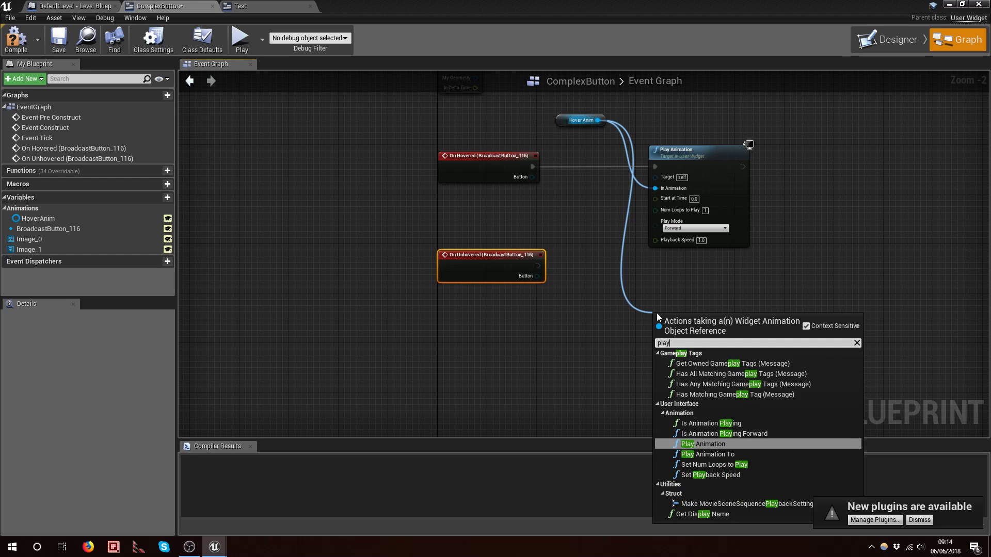
pyautogui.click(712, 444)
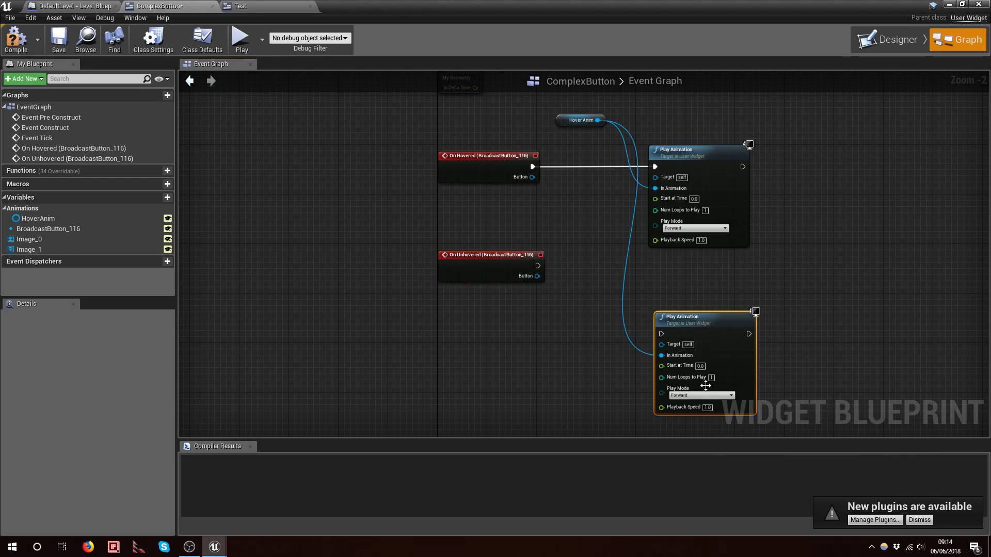
pyautogui.moveTo(694, 318); pyautogui.dragTo(691, 255)
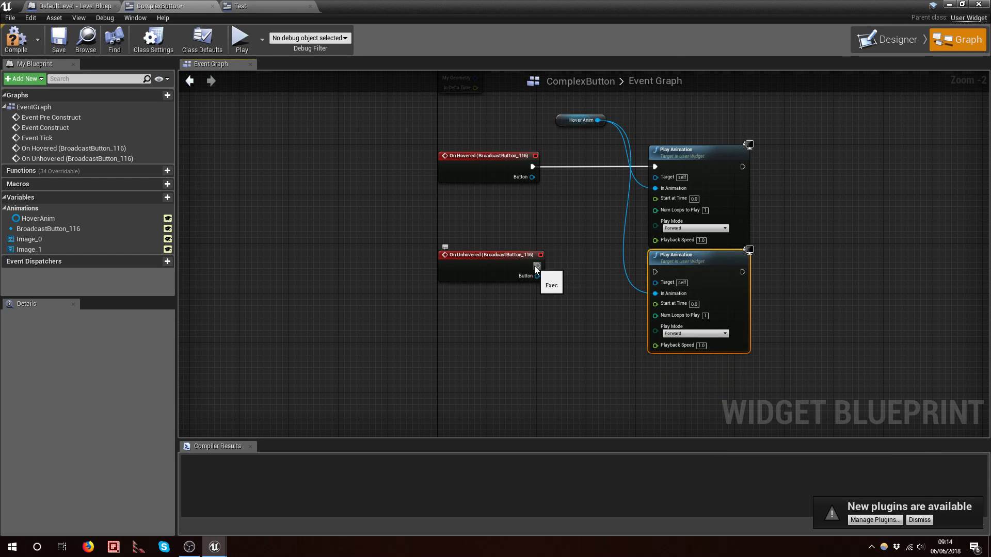
pyautogui.moveTo(538, 266); pyautogui.dragTo(655, 272)
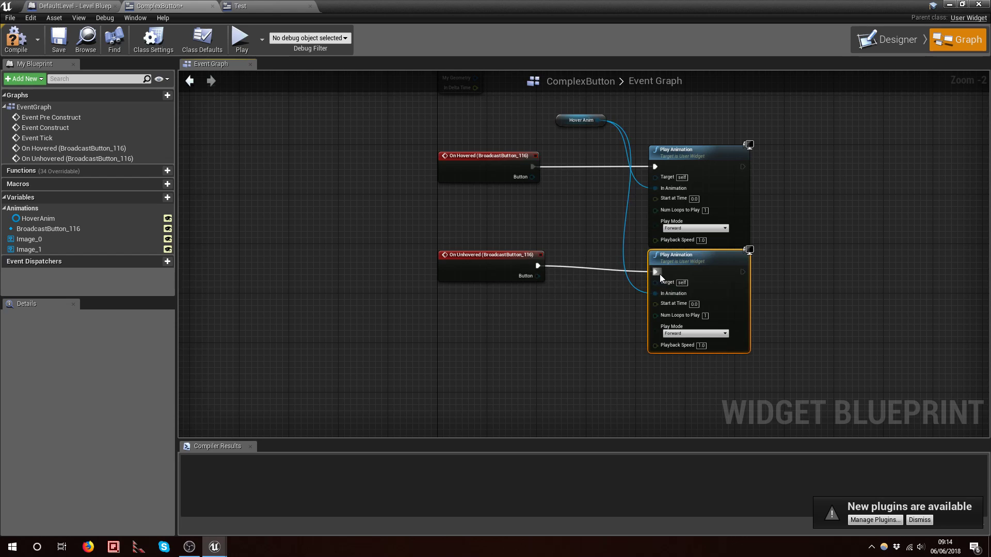
# Set the second Play Animation's Play Mode to Reverse and compile ComplexButton
pyautogui.click(694, 333)
pyautogui.click(687, 347)
pyautogui.moveTo(699, 259); pyautogui.dragTo(699, 273)
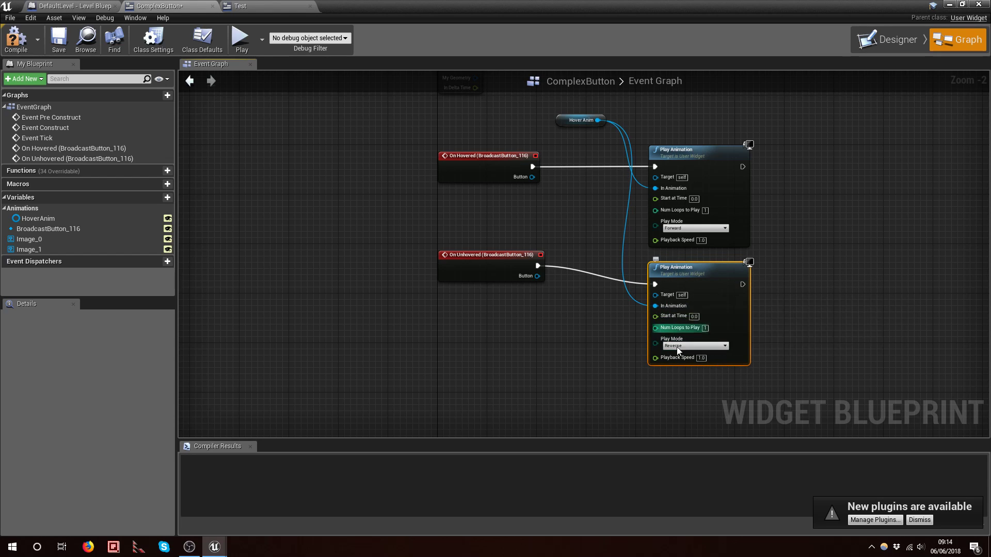
pyautogui.moveTo(399, 144); pyautogui.dragTo(349, 154, button='right')
pyautogui.click(16, 38)
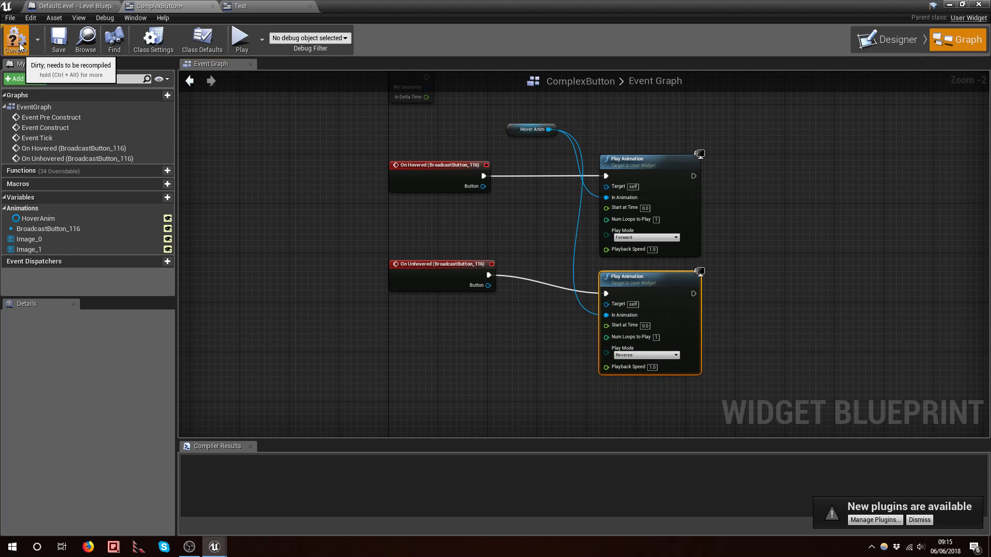
# Save the ComplexButton blueprint and switch to the Test widget's layout
pyautogui.click(58, 41)
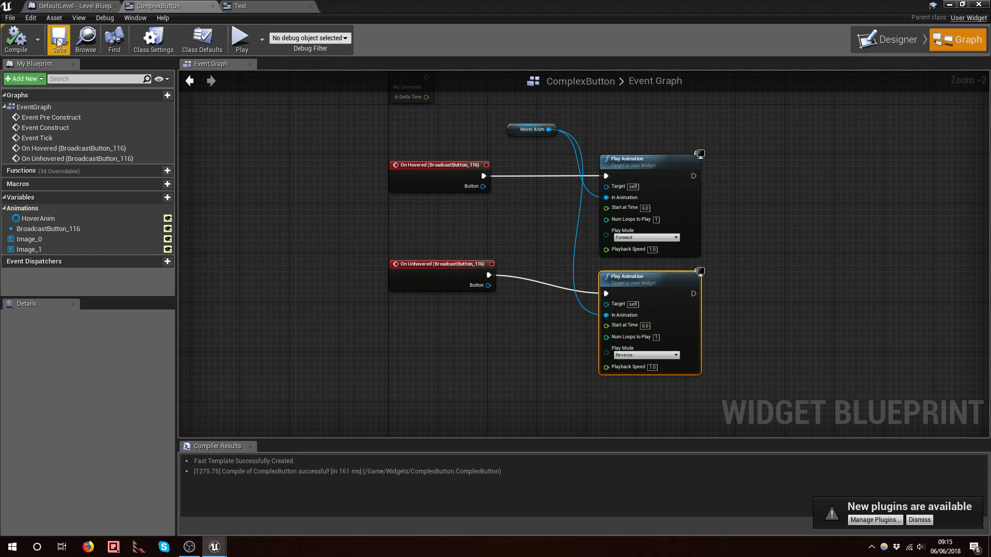
pyautogui.click(295, 240)
pyautogui.click(233, 6)
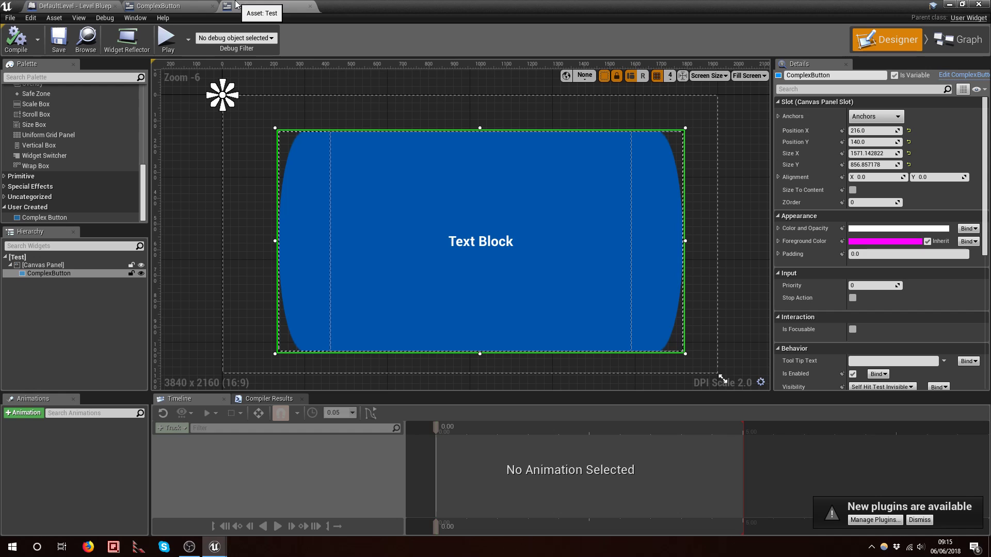
# Reshape the ComplexButton into a short wide pill at 148, 372, compile Test, and play
pyautogui.moveTo(274, 126); pyautogui.dragTo(277, 290)
pyautogui.moveTo(437, 339); pyautogui.dragTo(435, 234)
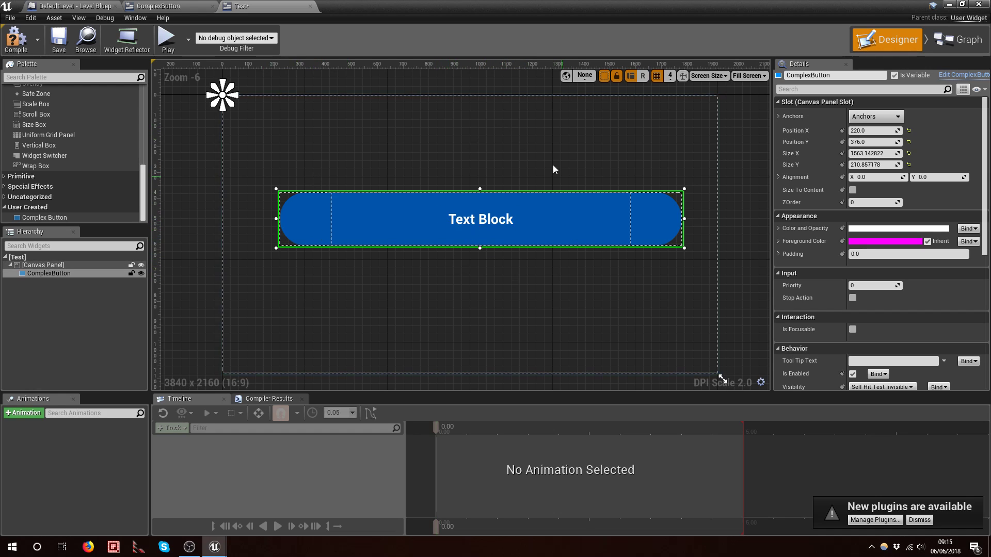
pyautogui.moveTo(543, 210); pyautogui.dragTo(525, 209)
pyautogui.click(23, 40)
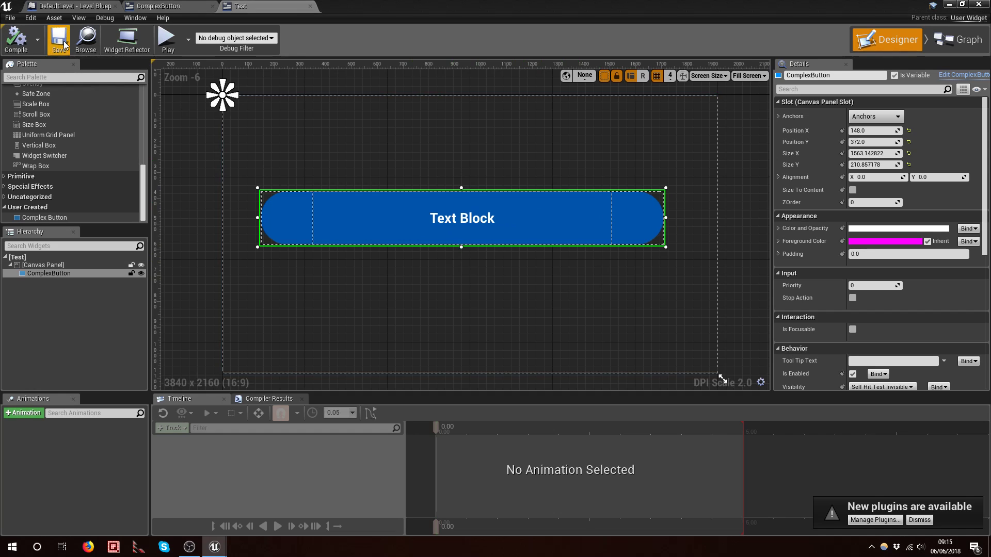
pyautogui.click(165, 38)
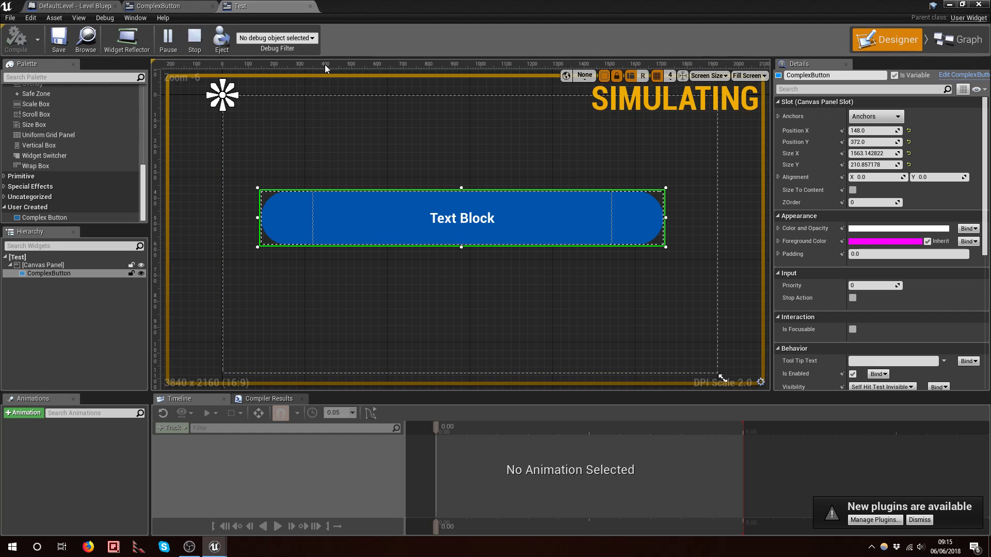
# Bring the main level editor window with the running game to the front
pyautogui.click(270, 520)
pyautogui.click(215, 548)
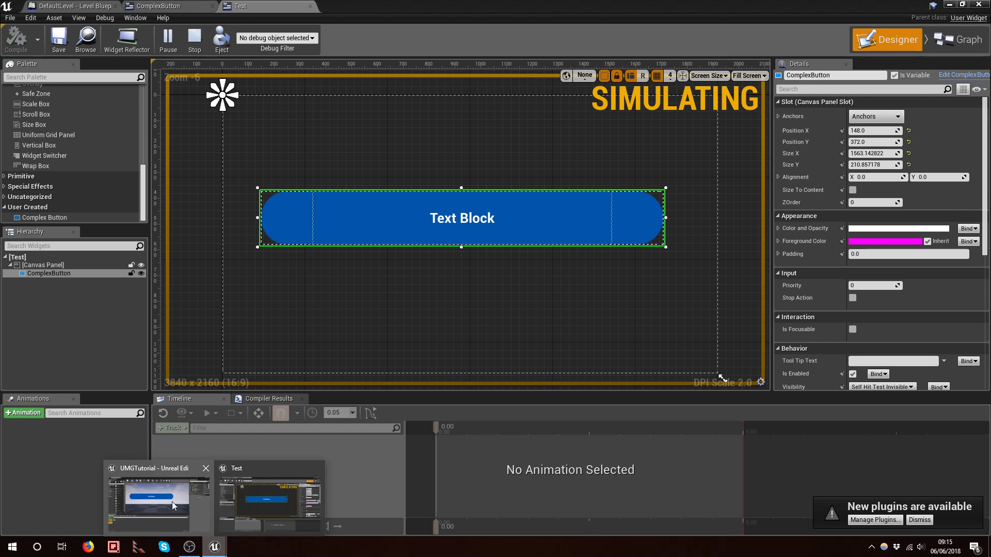
pyautogui.click(172, 501)
pyautogui.click(949, 4)
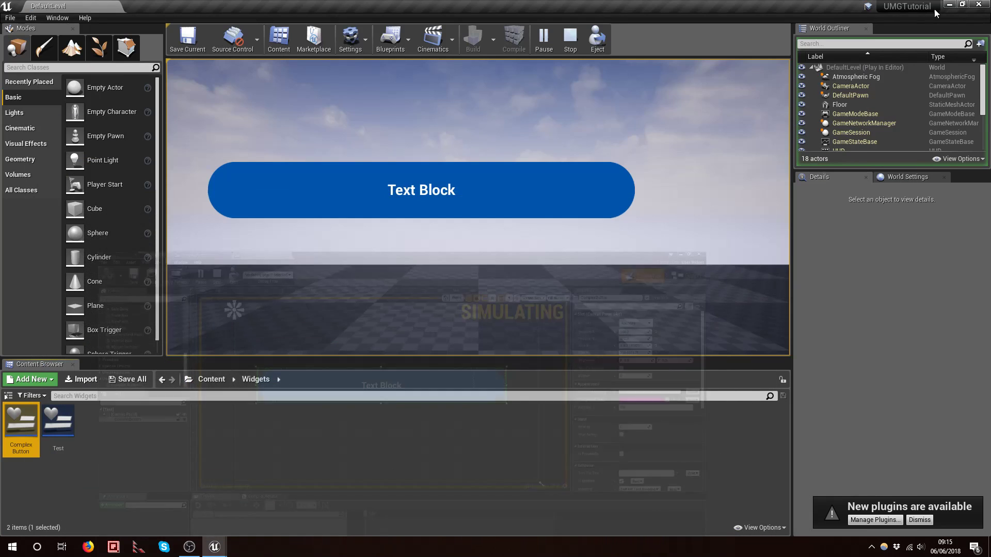
# Hover and press the pill button repeatedly to check its darkening and fade-back
pyautogui.click(510, 203)
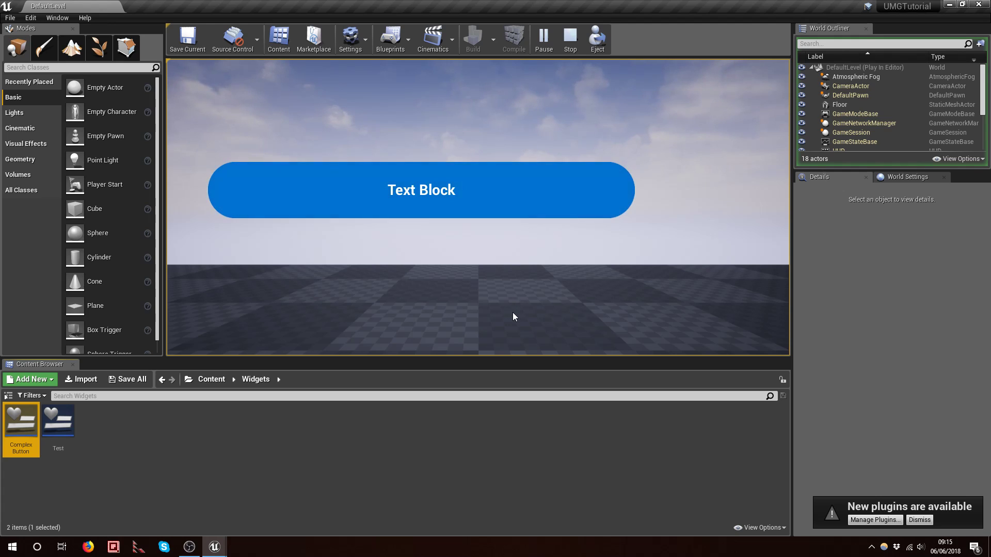
pyautogui.click(511, 214)
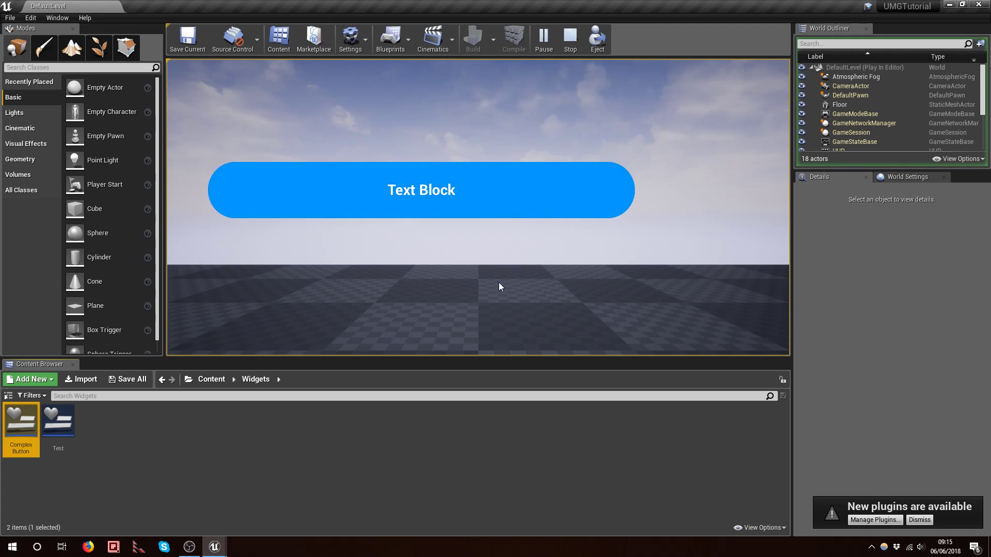
pyautogui.click(501, 202)
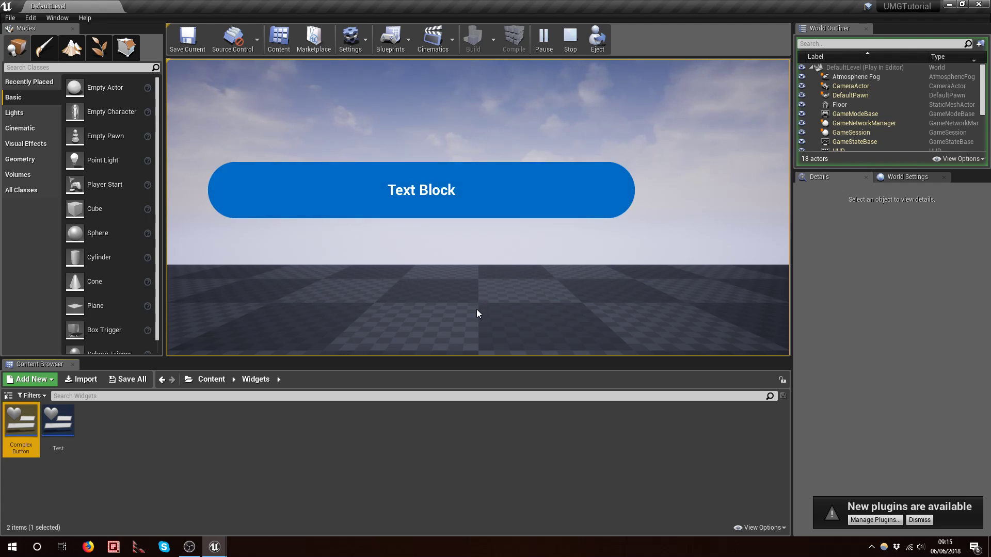
pyautogui.click(497, 194)
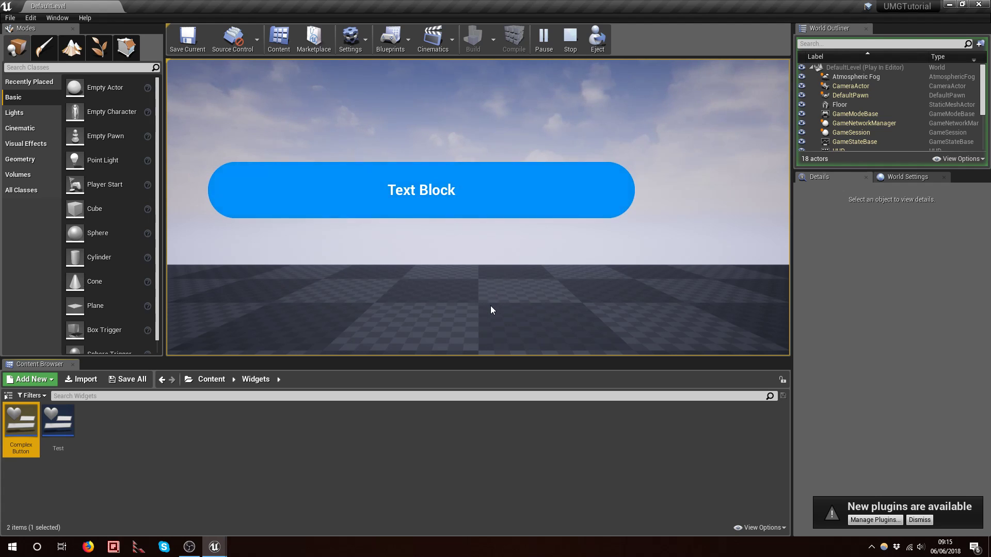
pyautogui.click(484, 184)
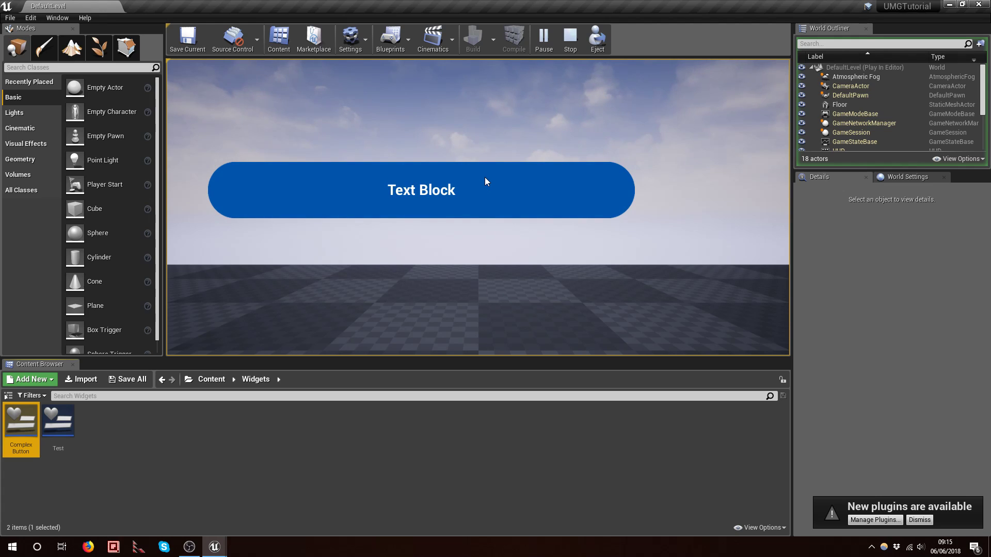